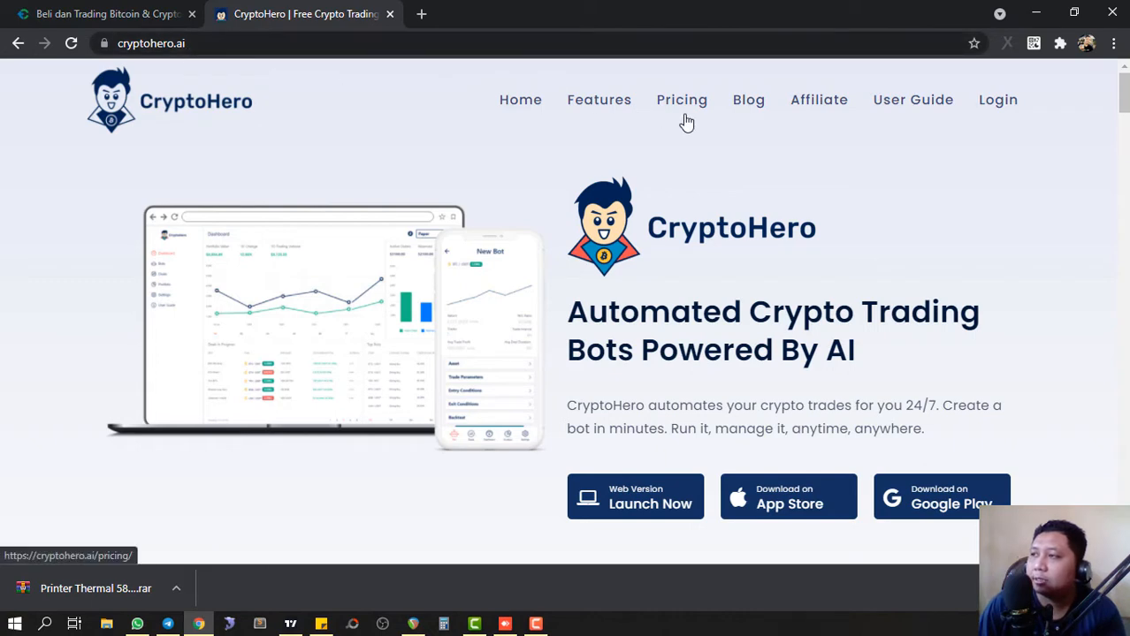
# Go from the CryptoHero login page to the 'Create an account' sign-up form.
pyautogui.click(1004, 105)
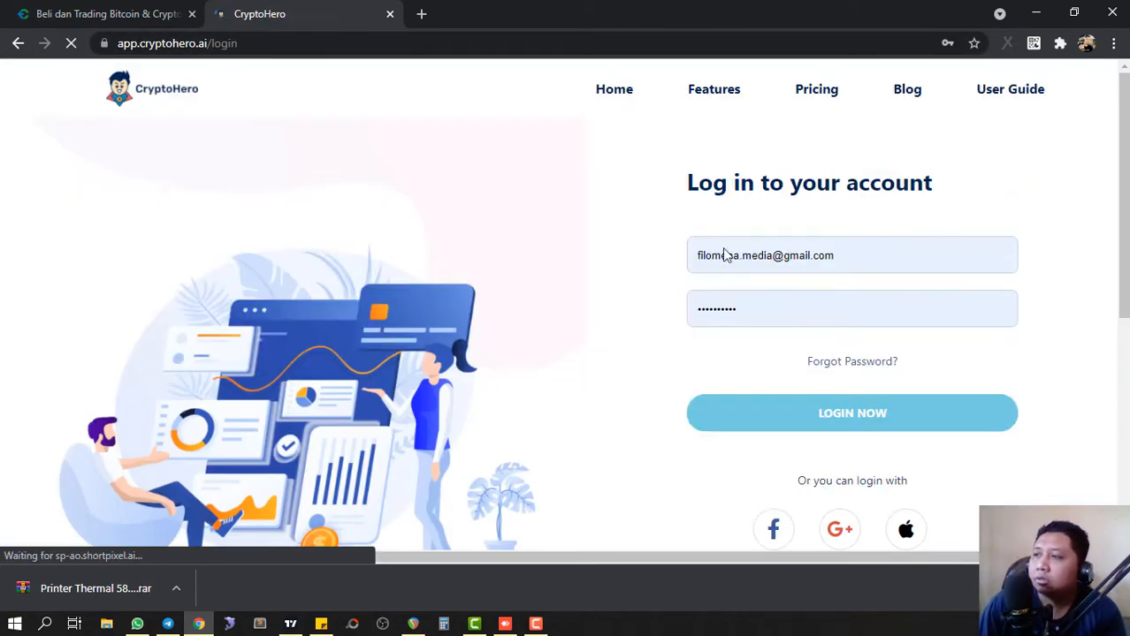
pyautogui.scroll(-3, 630, 277)
pyautogui.scroll(2, 633, 279)
pyautogui.scroll(1, 632, 280)
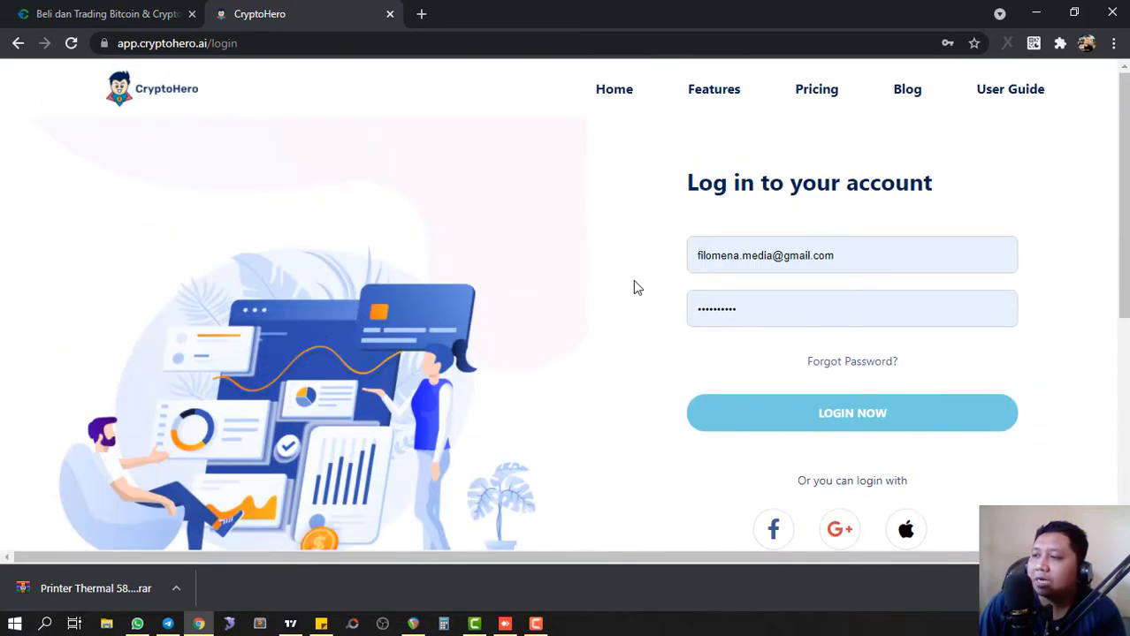
pyautogui.scroll(-3, 677, 355)
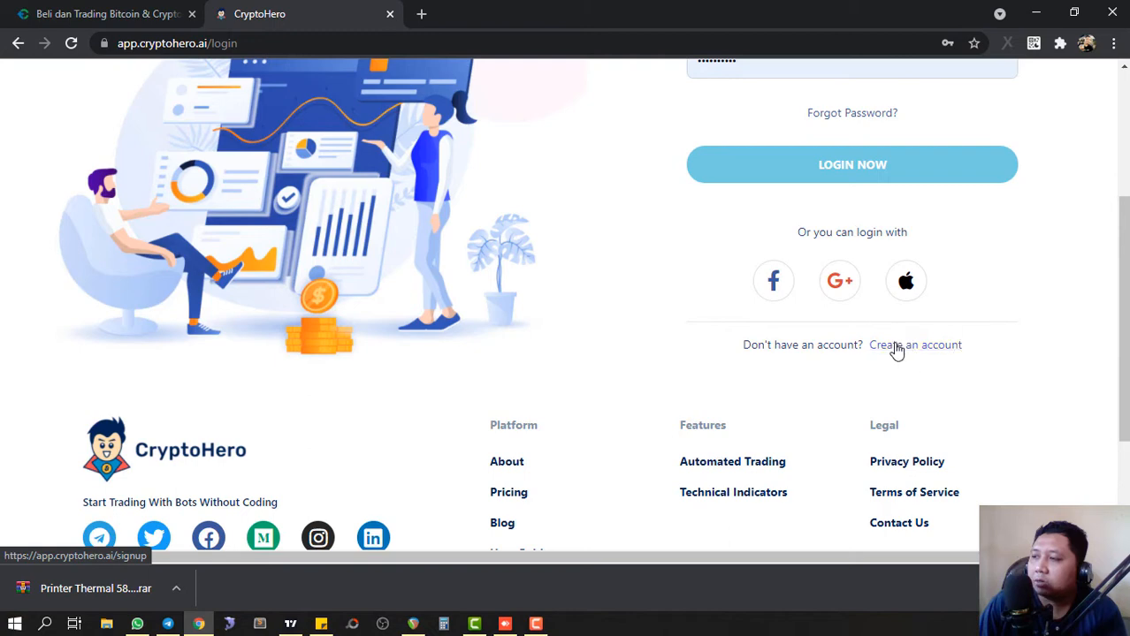
pyautogui.click(938, 352)
# Look over the sign-up form's first name, email, repeat password and referral code fields.
pyautogui.scroll(3, 951, 309)
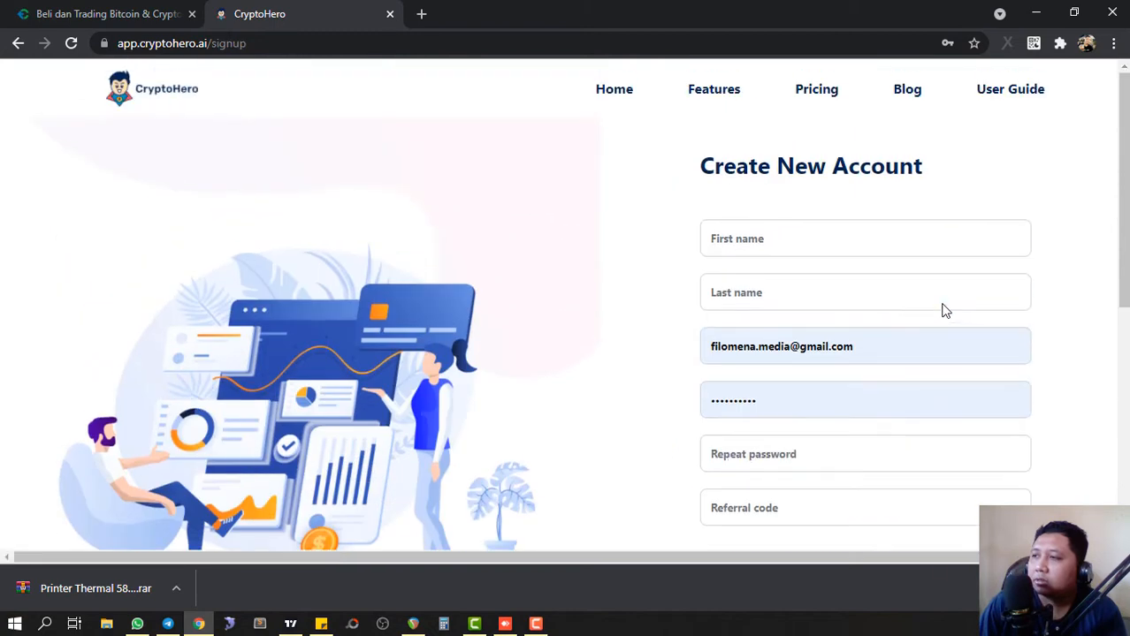
pyautogui.click(779, 246)
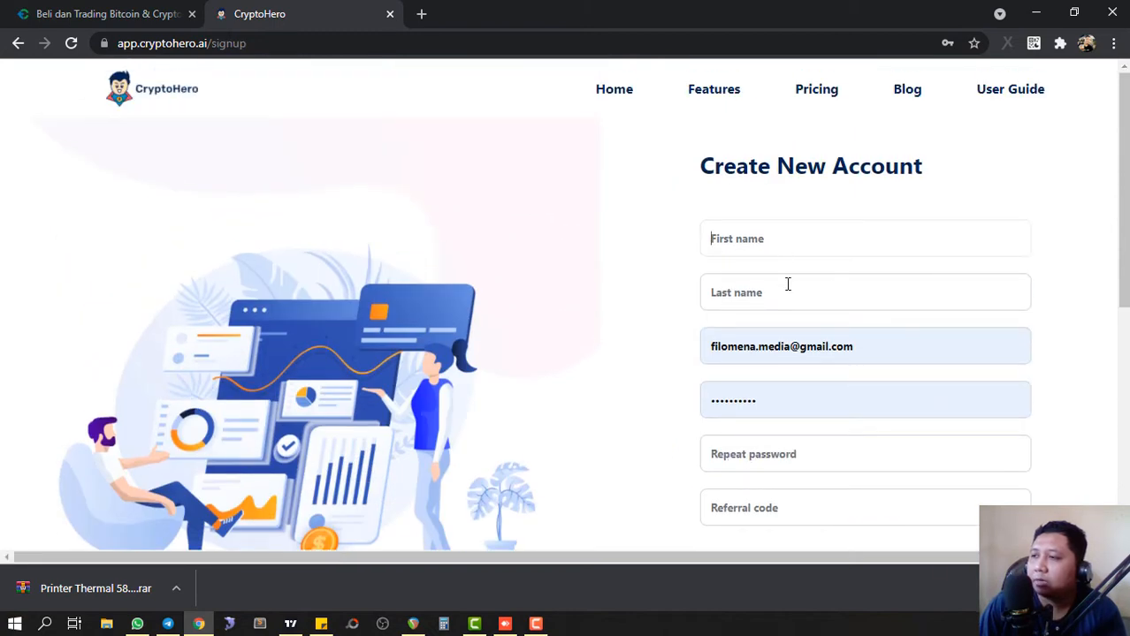
pyautogui.click(852, 346)
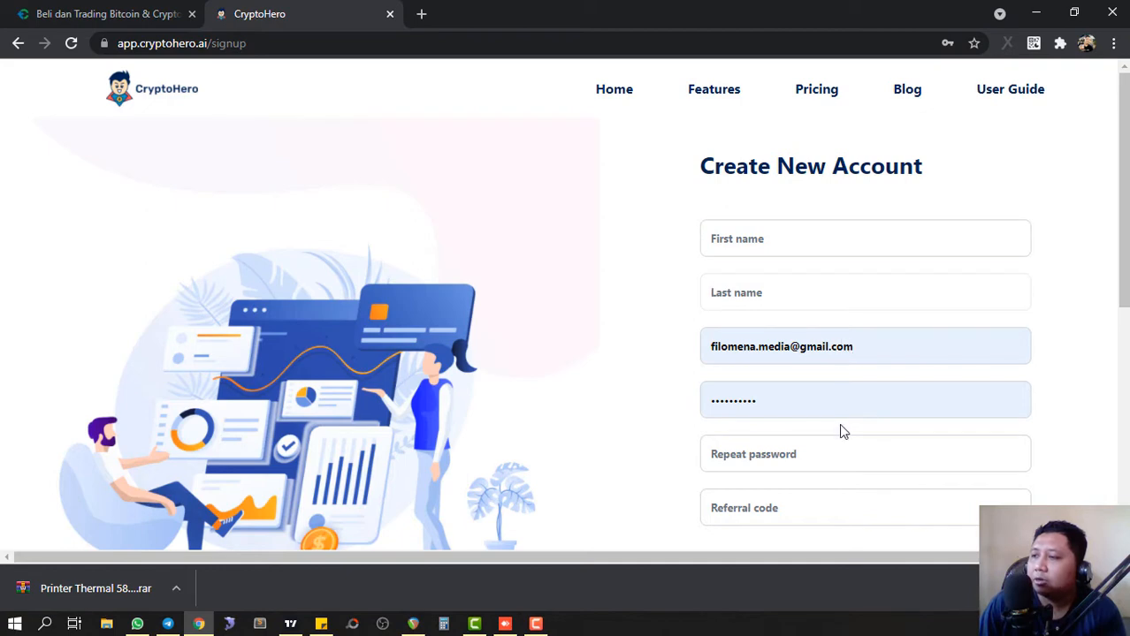
pyautogui.scroll(-2, 802, 451)
pyautogui.click(812, 297)
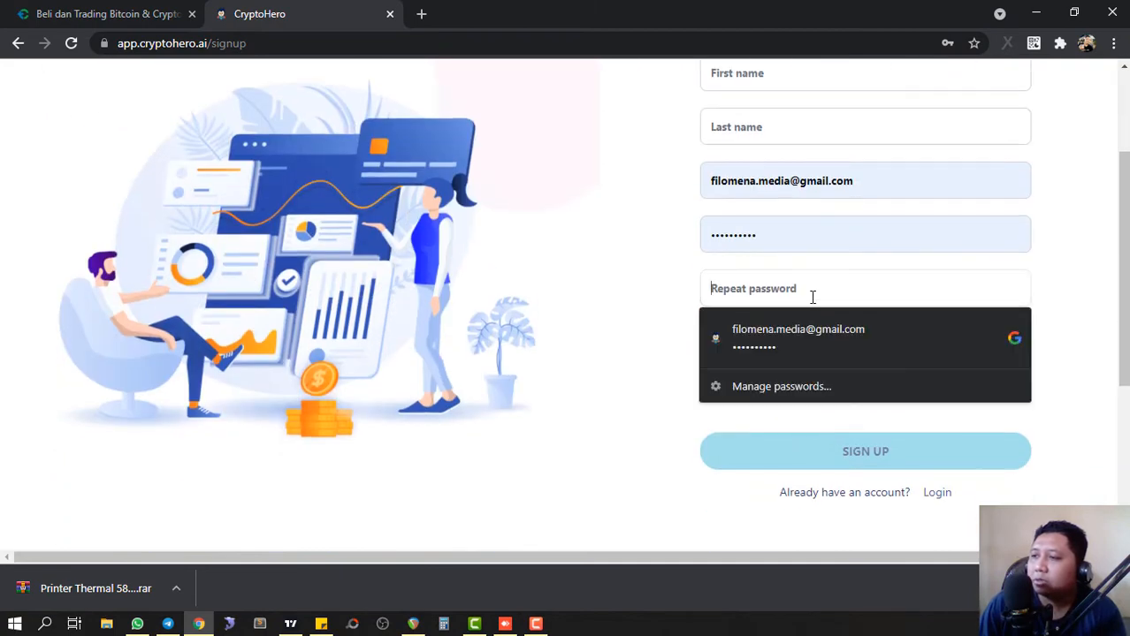
pyautogui.click(610, 320)
pyautogui.click(757, 342)
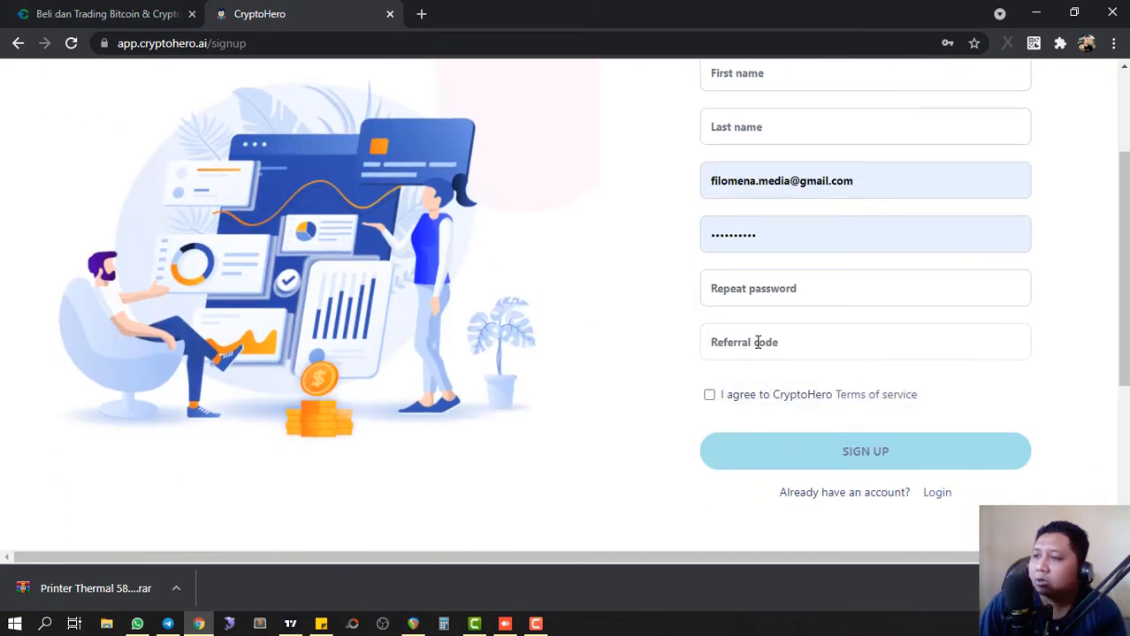
pyautogui.click(669, 340)
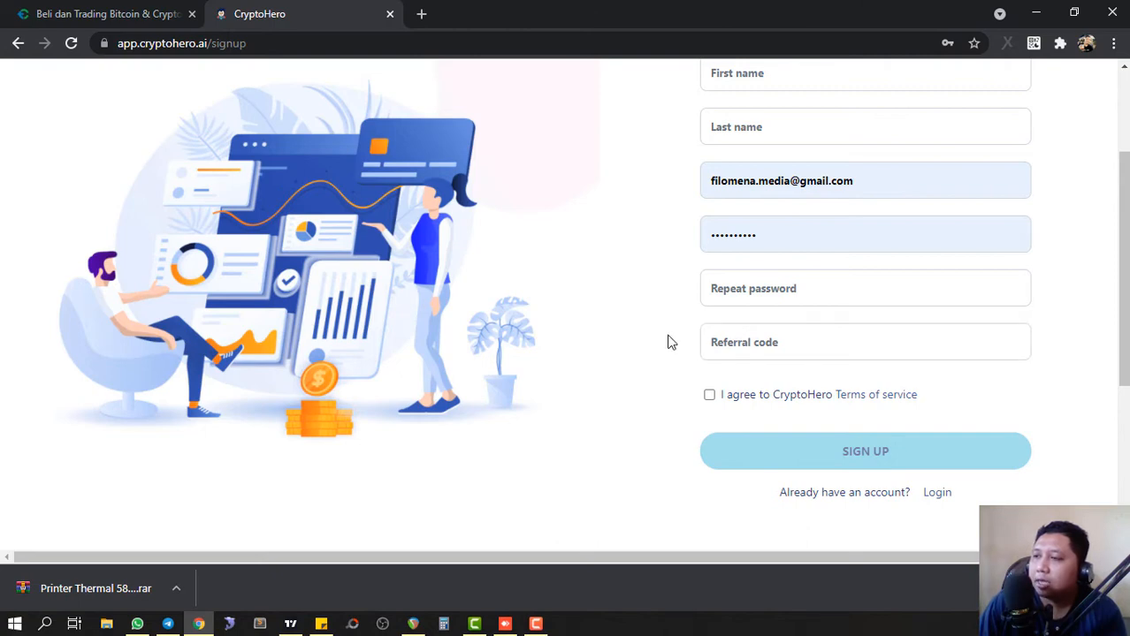
# Scroll through the sign-up form and focus the referral code field.
pyautogui.scroll(1, 655, 347)
pyautogui.scroll(-2, 650, 348)
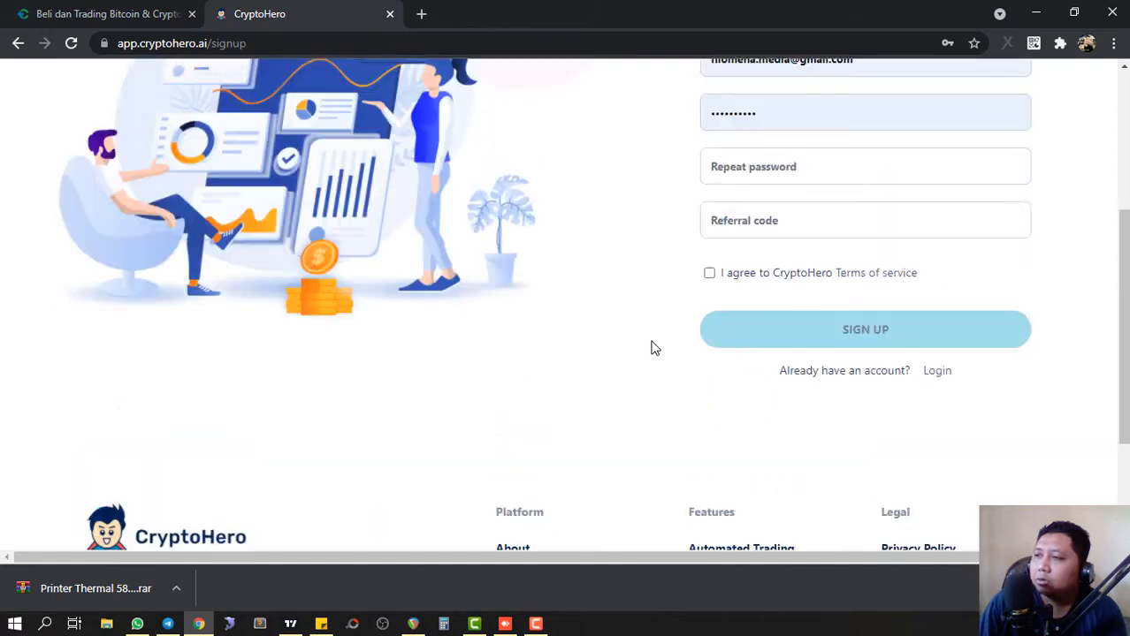
pyautogui.scroll(3, 651, 347)
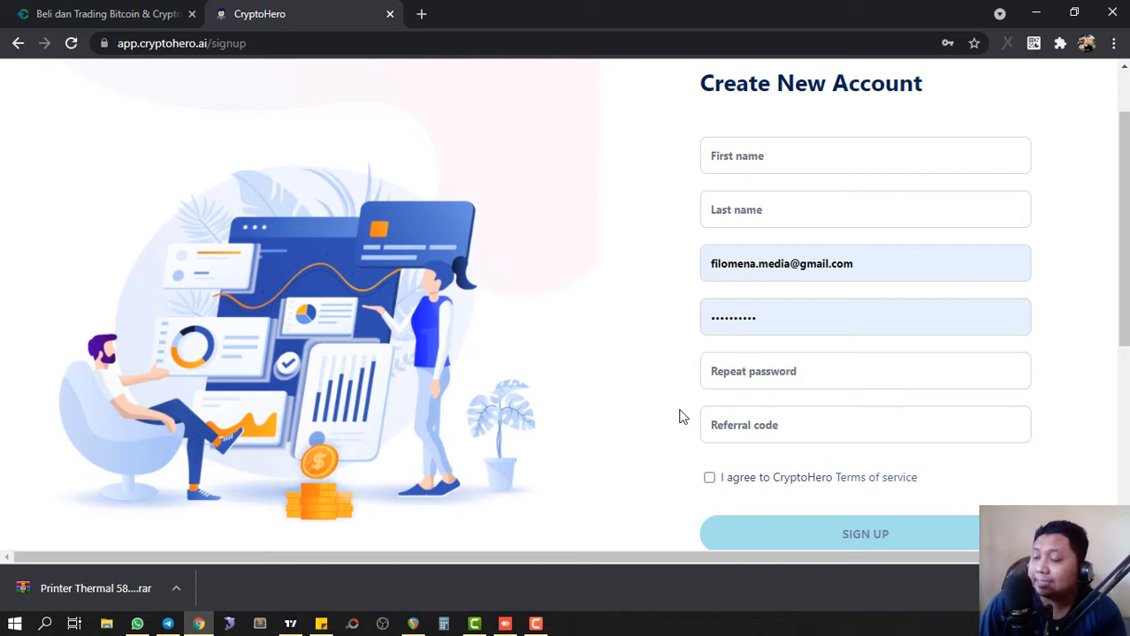
pyautogui.scroll(1, 678, 417)
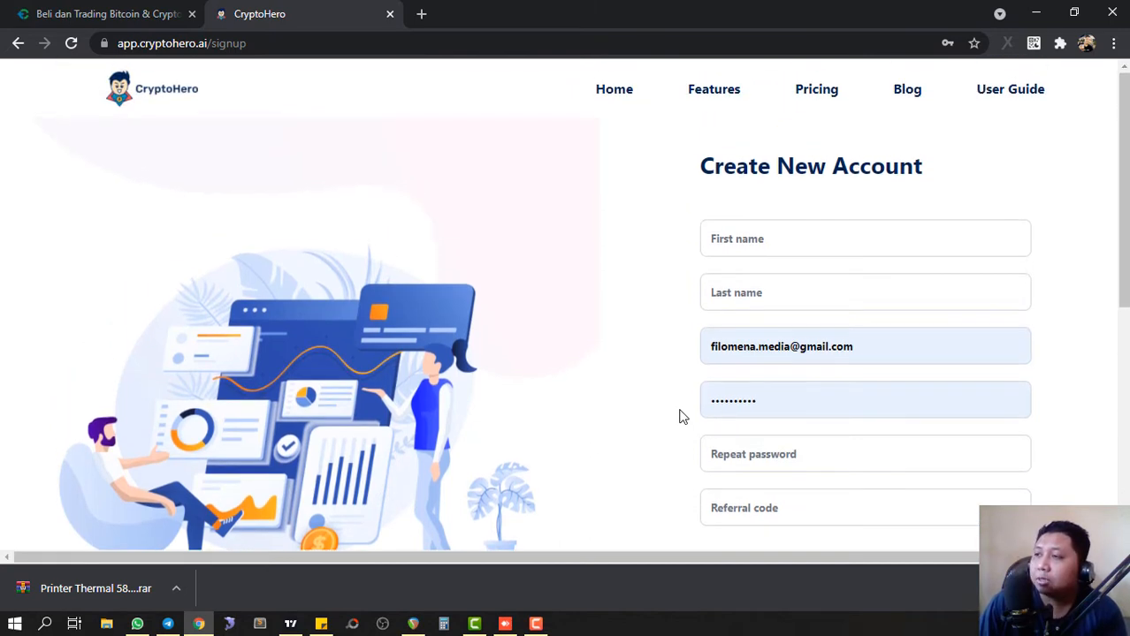
pyautogui.scroll(-2, 679, 417)
pyautogui.scroll(2, 679, 416)
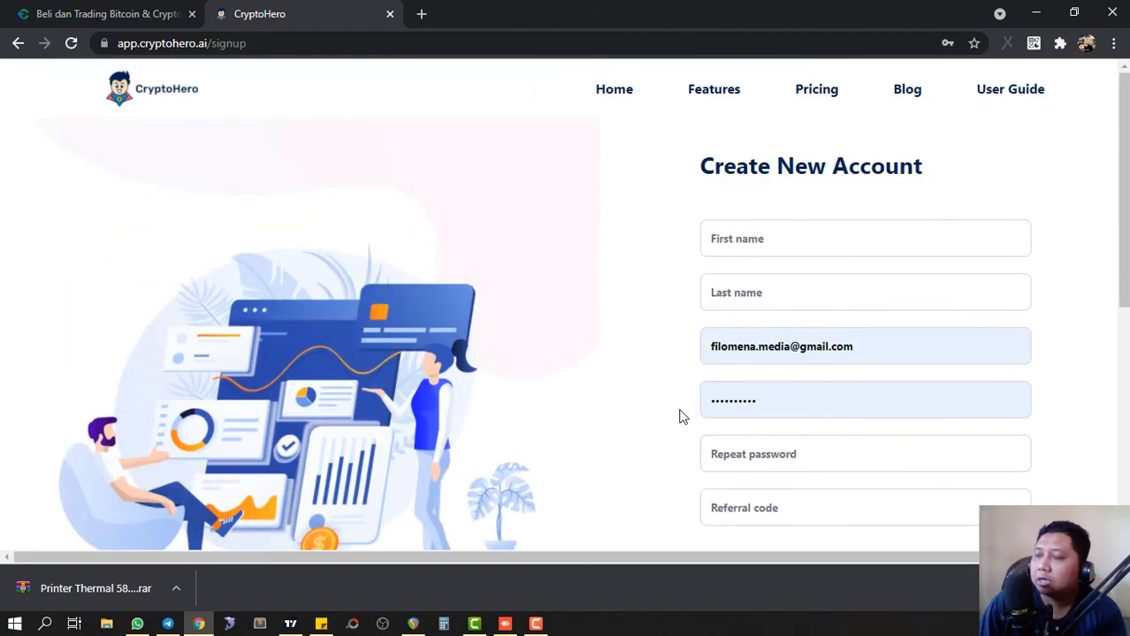
pyautogui.scroll(-1, 682, 416)
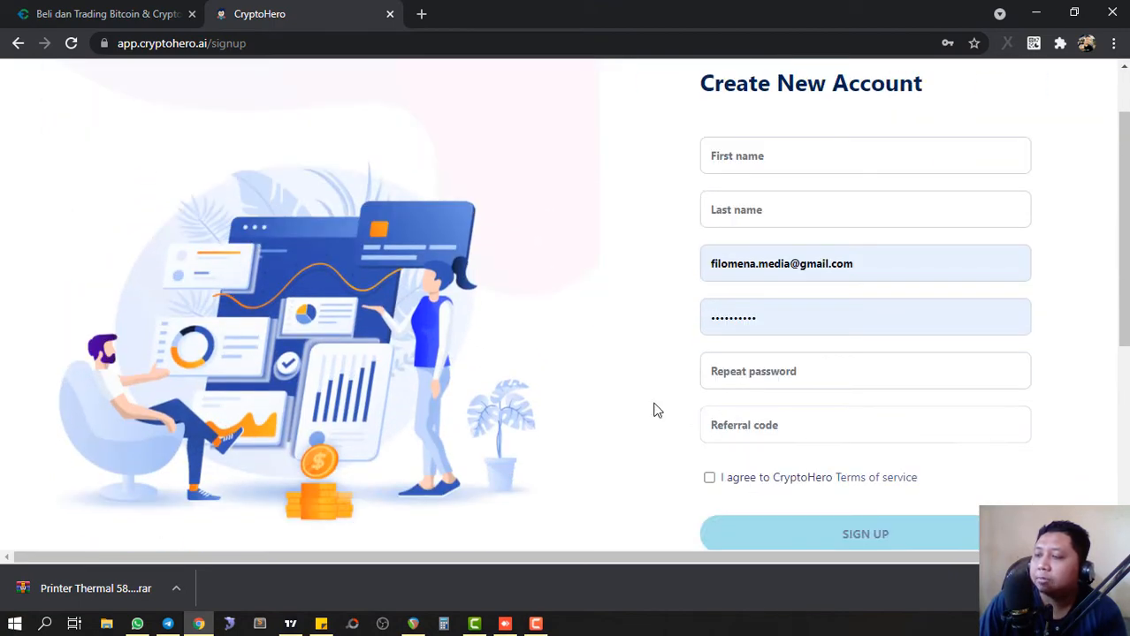
pyautogui.scroll(1, 696, 437)
pyautogui.scroll(-1, 721, 435)
pyautogui.click(784, 430)
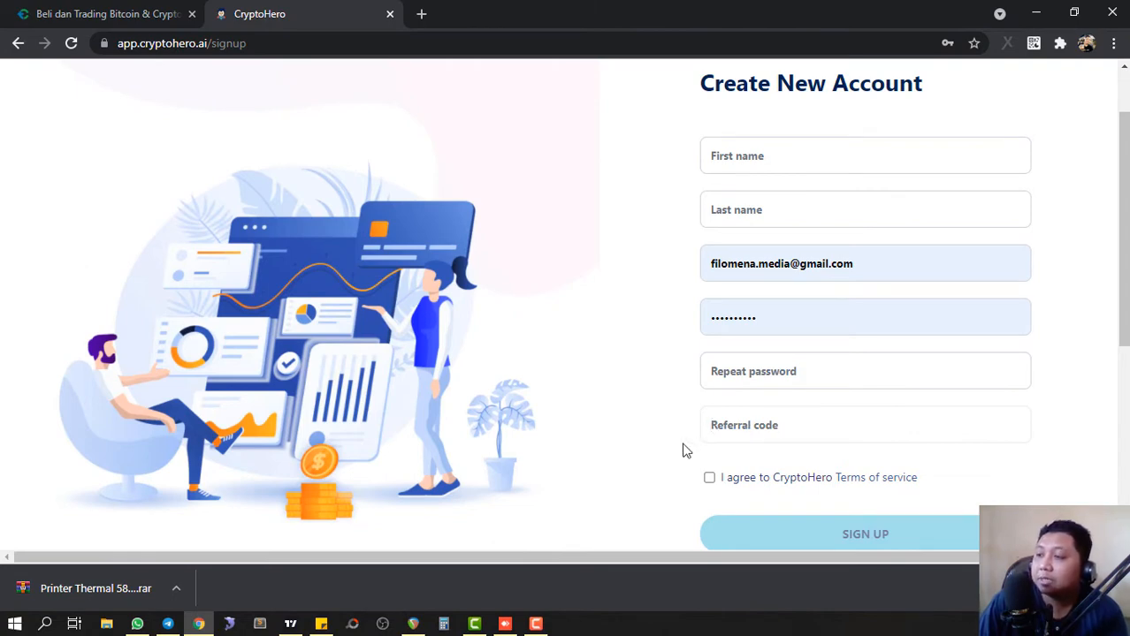
pyautogui.scroll(1, 682, 451)
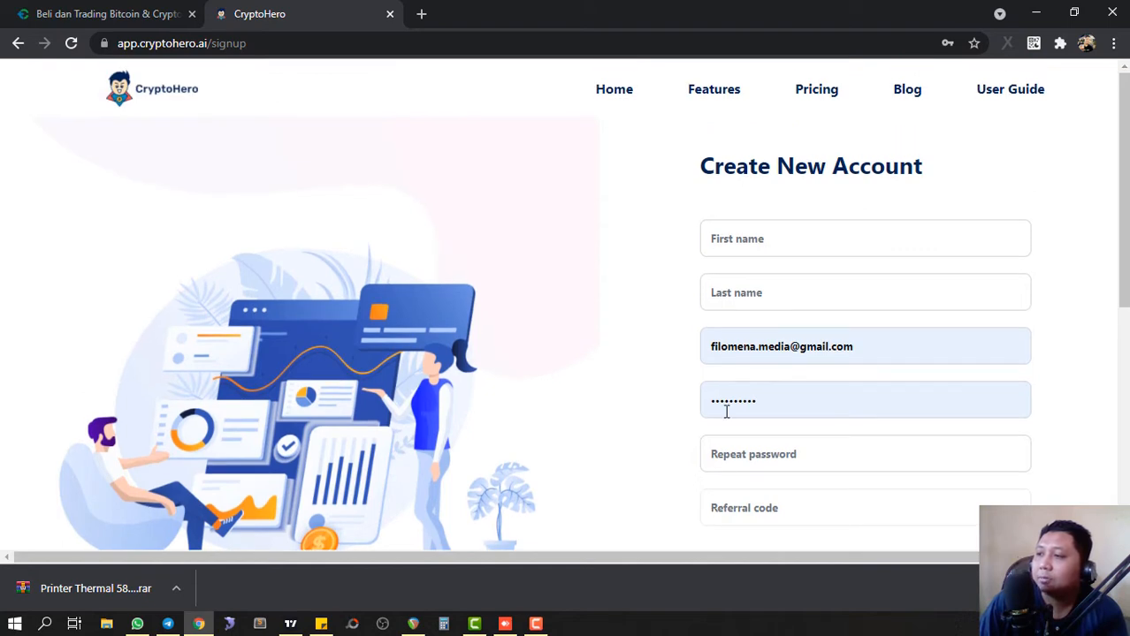
# Clear the autofilled email address and return to the login page via the Login link.
pyautogui.click(875, 346)
pyautogui.hotkey('ctrl', 'a')
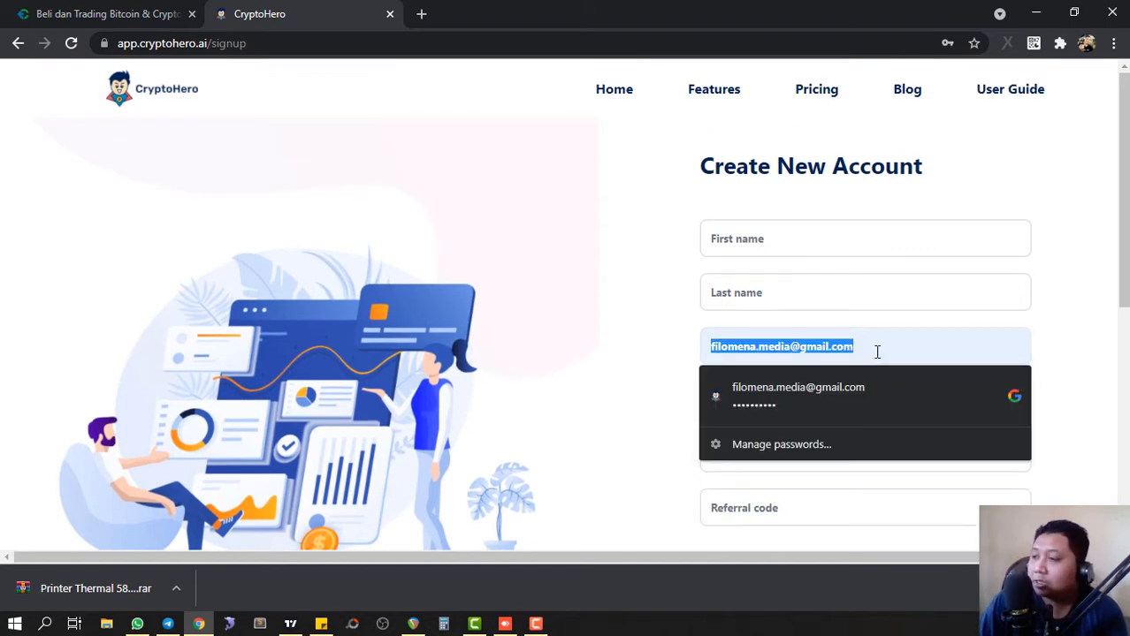
pyautogui.press('BackSpace')
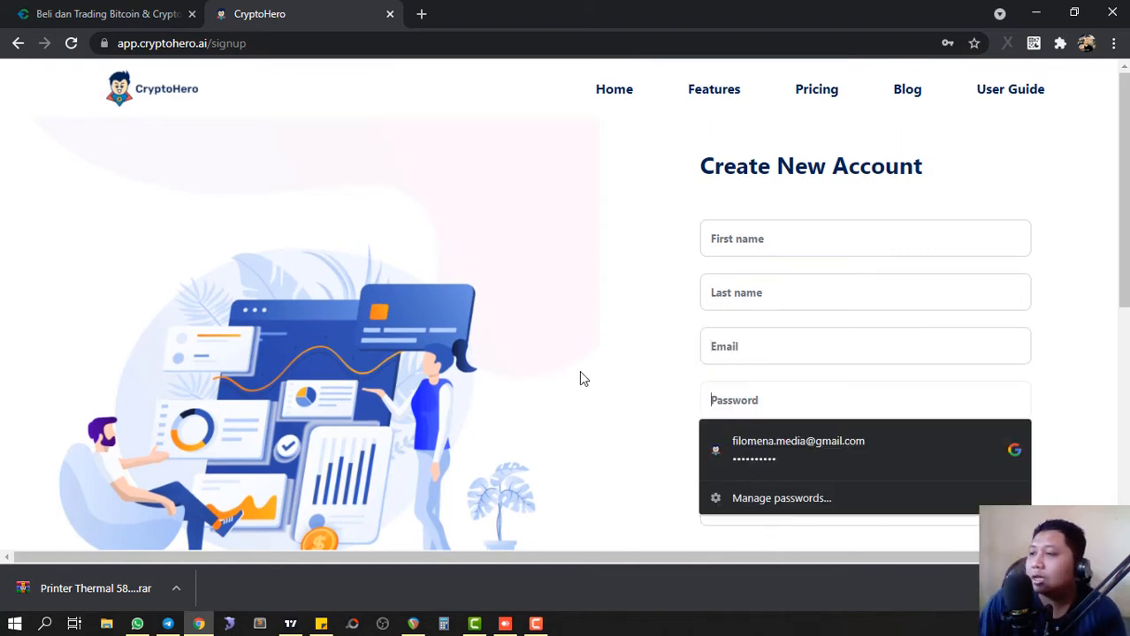
pyautogui.scroll(-3, 698, 352)
pyautogui.scroll(3, 717, 350)
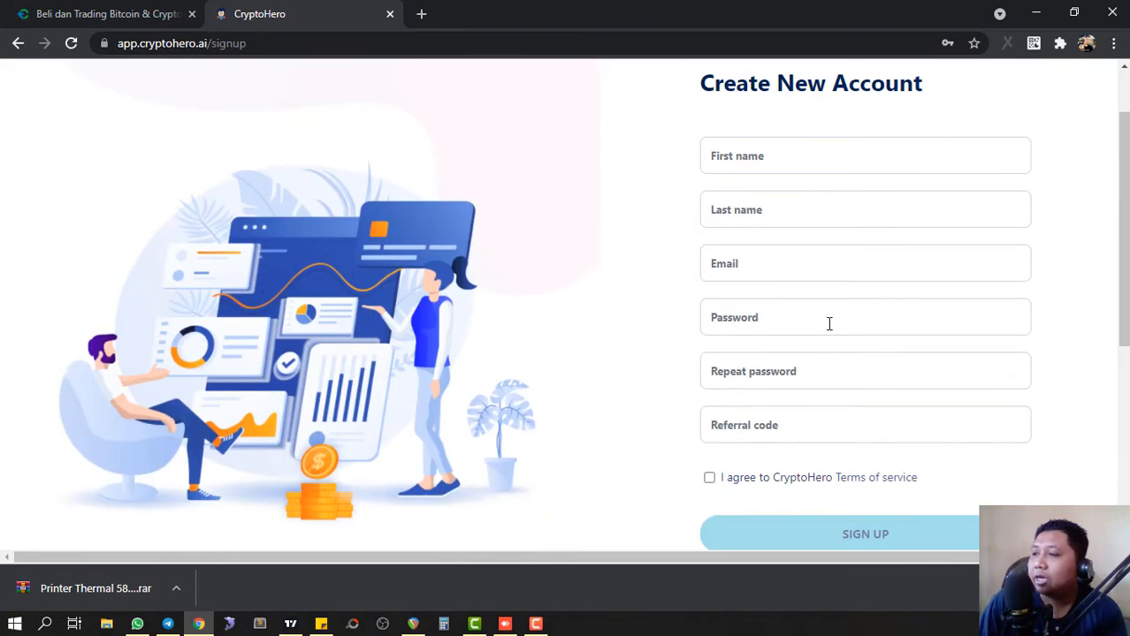
pyautogui.scroll(1, 827, 322)
pyautogui.scroll(-3, 880, 387)
pyautogui.scroll(3, 878, 345)
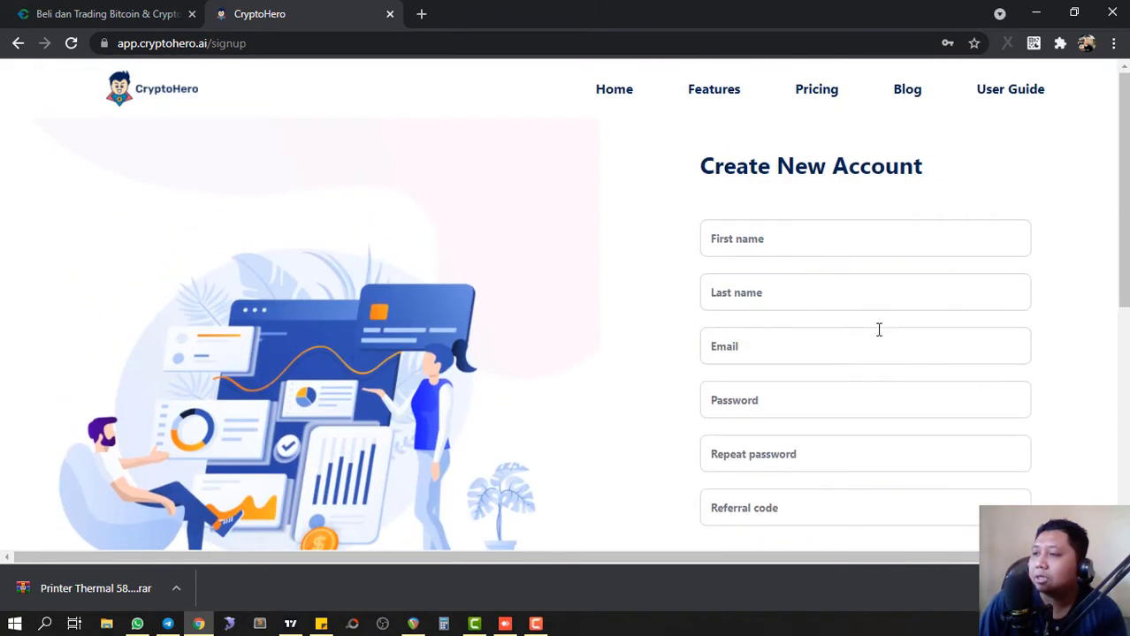
pyautogui.scroll(-3, 881, 331)
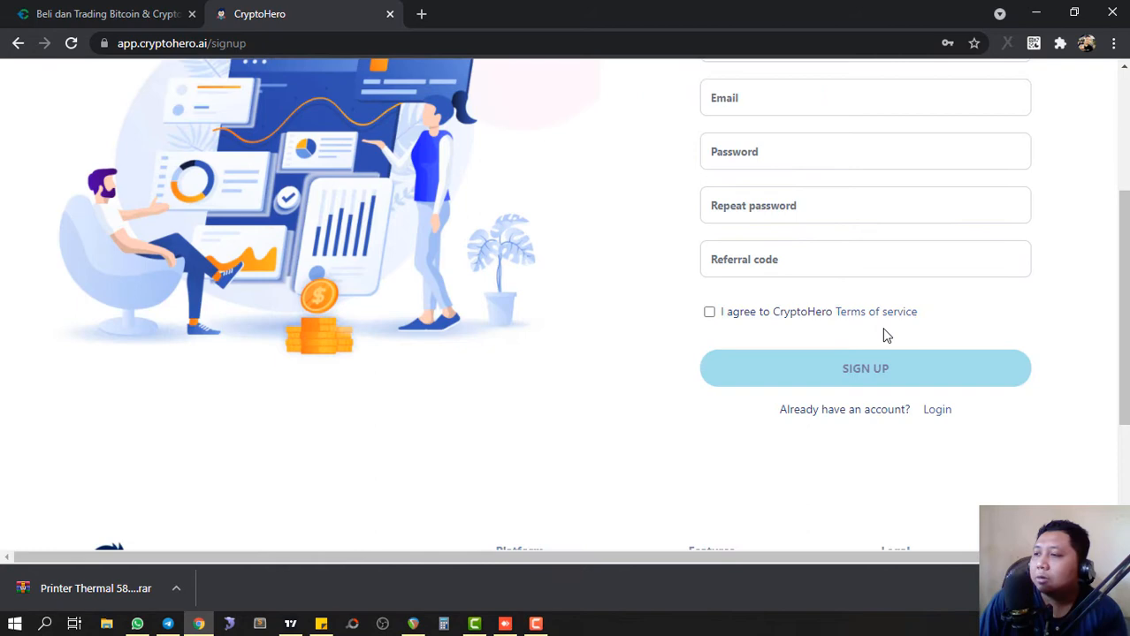
pyautogui.click(944, 409)
pyautogui.scroll(3, 990, 320)
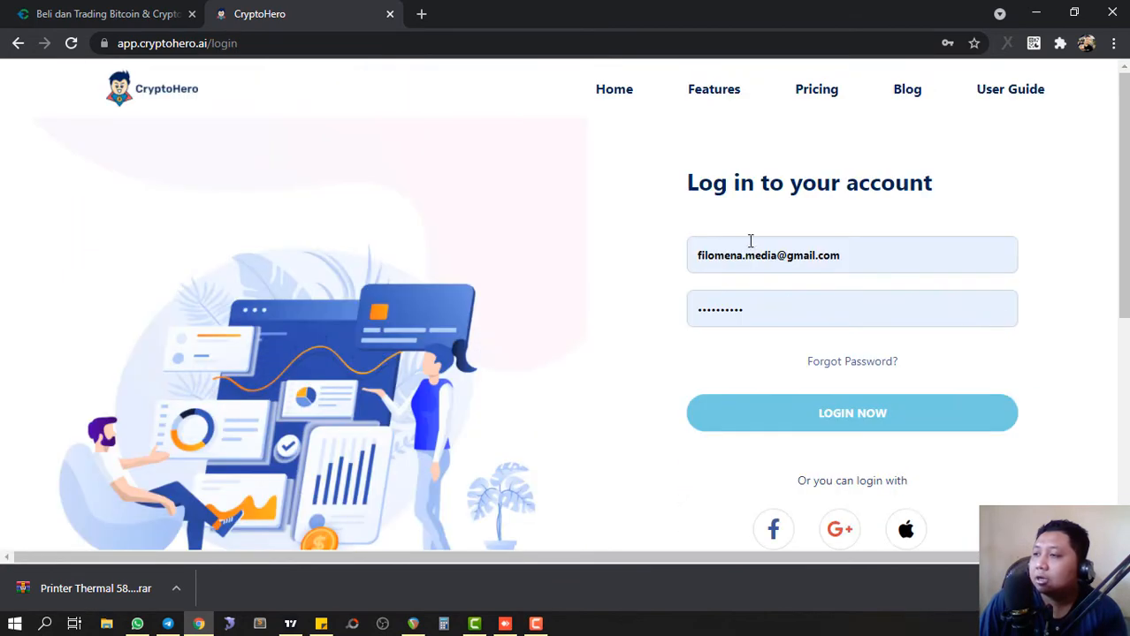
# Log in with the saved credentials, review the Daily PnL chart and portfolio value, then open Bots.
pyautogui.click(834, 422)
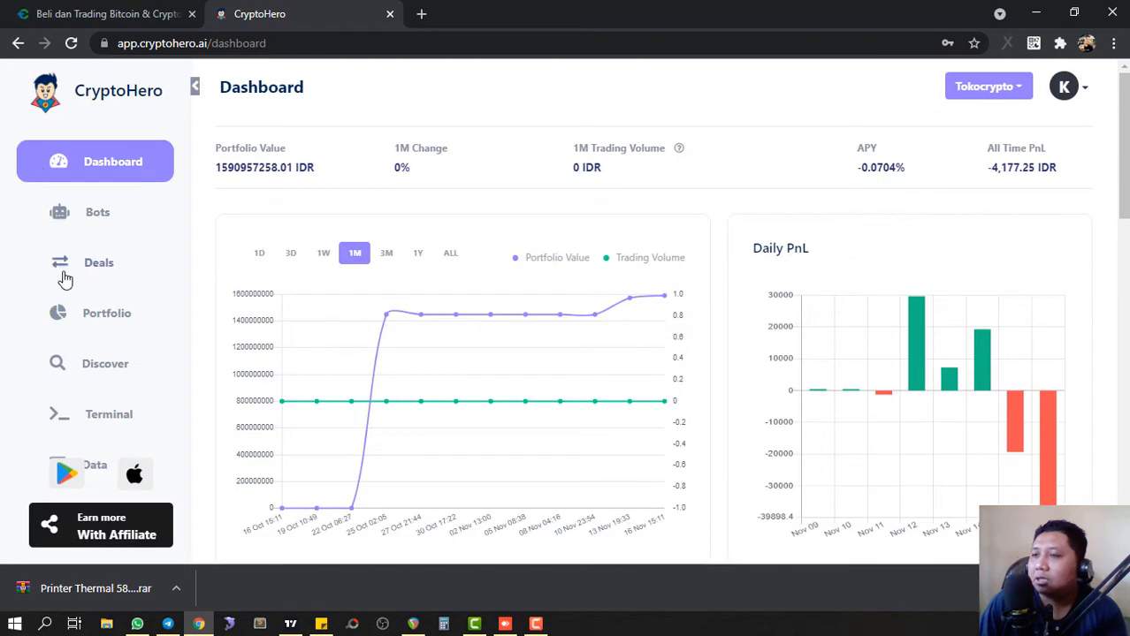
pyautogui.scroll(-1, 897, 239)
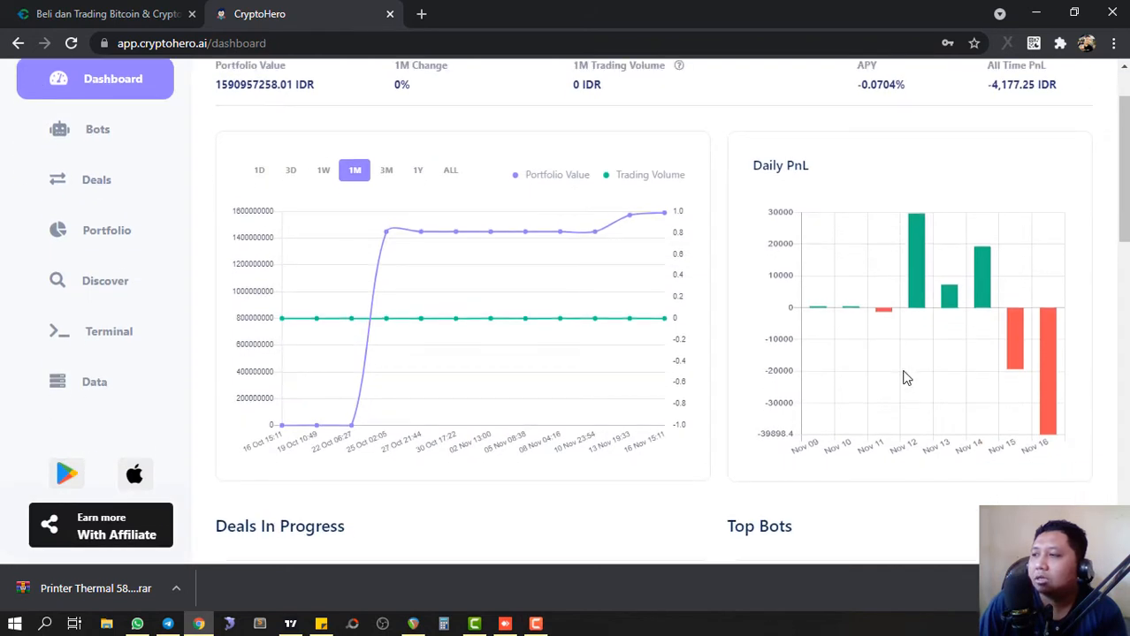
pyautogui.moveTo(941, 305)
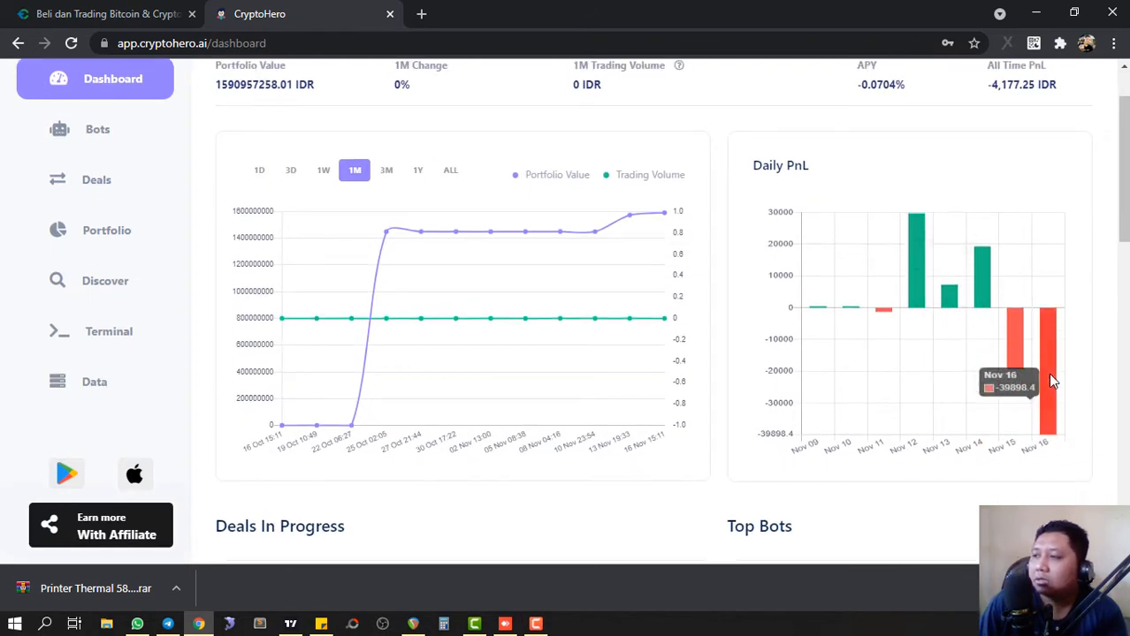
pyautogui.moveTo(1050, 316)
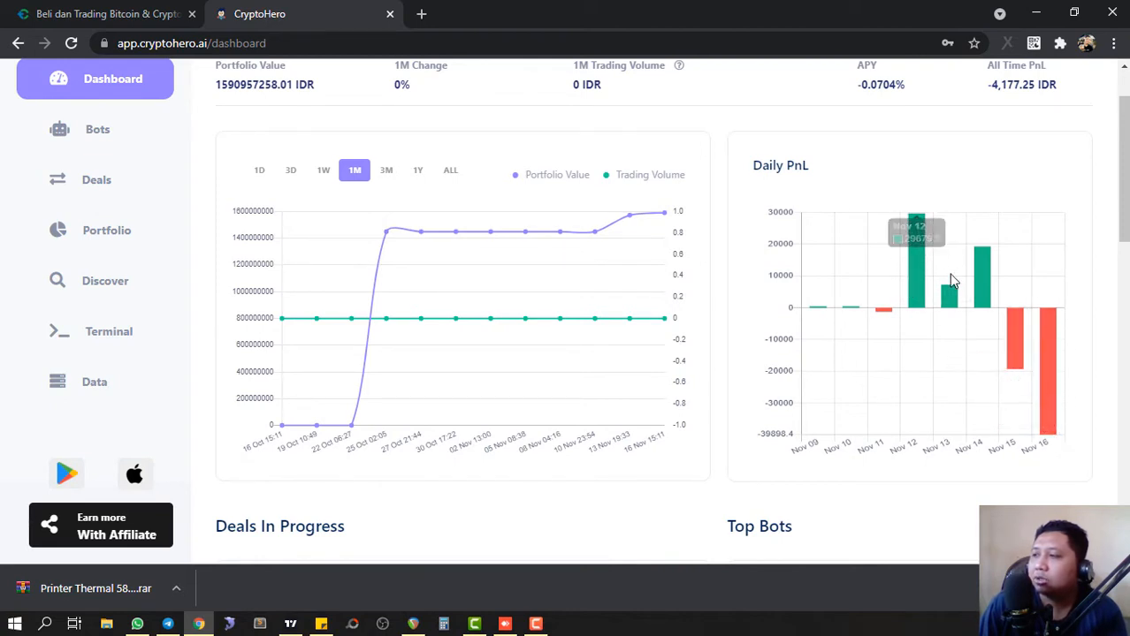
pyautogui.moveTo(1052, 336)
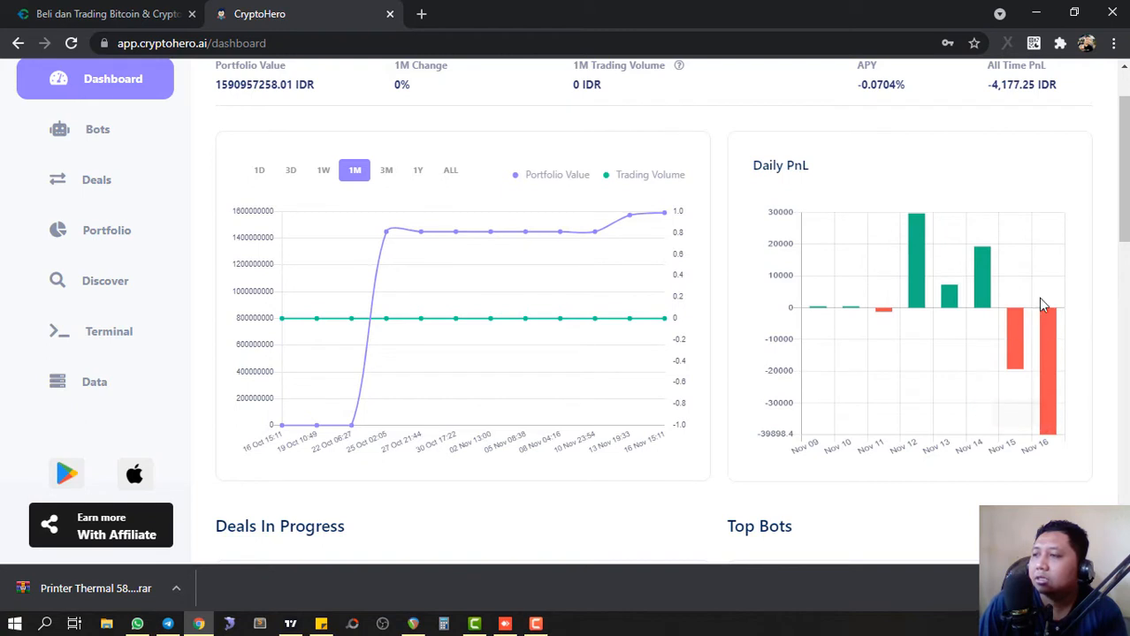
pyautogui.scroll(2, 745, 313)
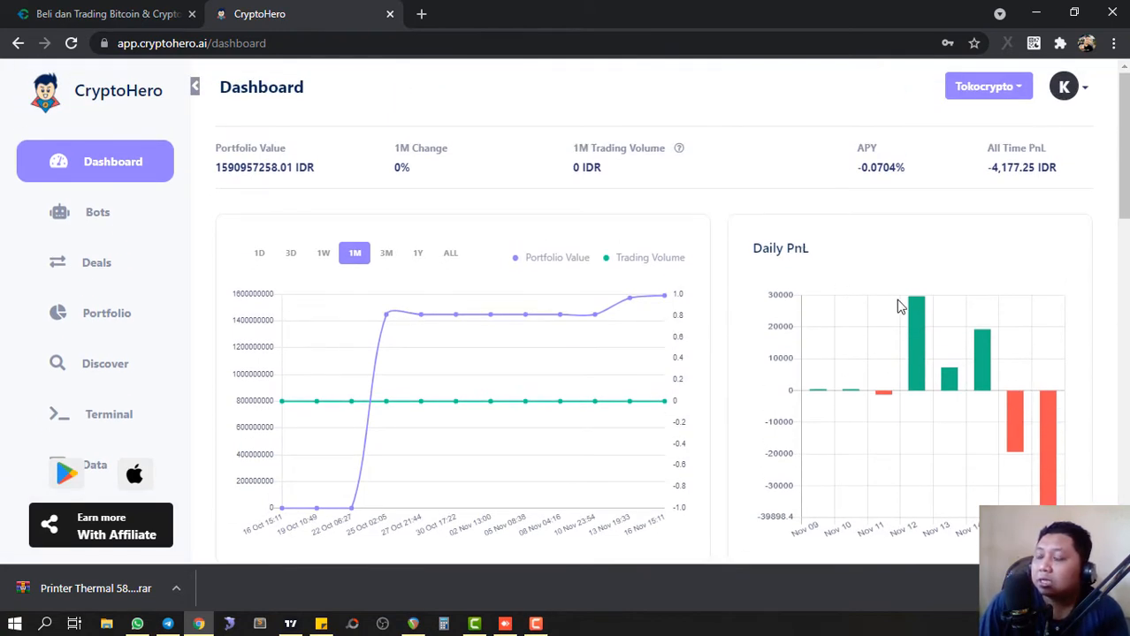
pyautogui.moveTo(920, 327)
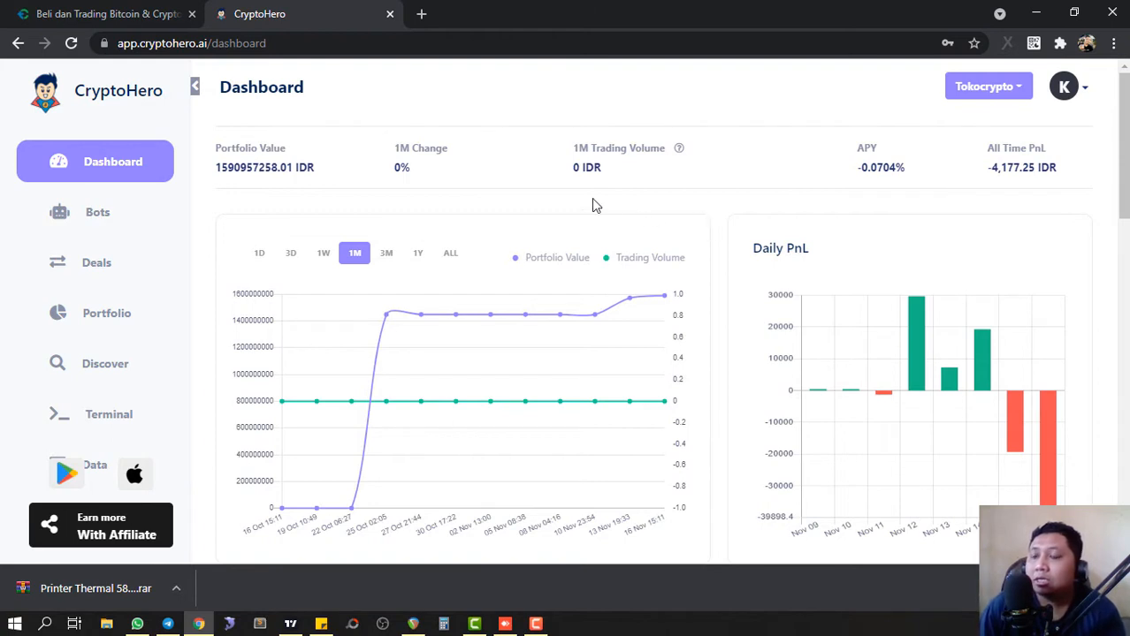
pyautogui.moveTo(314, 170); pyautogui.dragTo(218, 170)
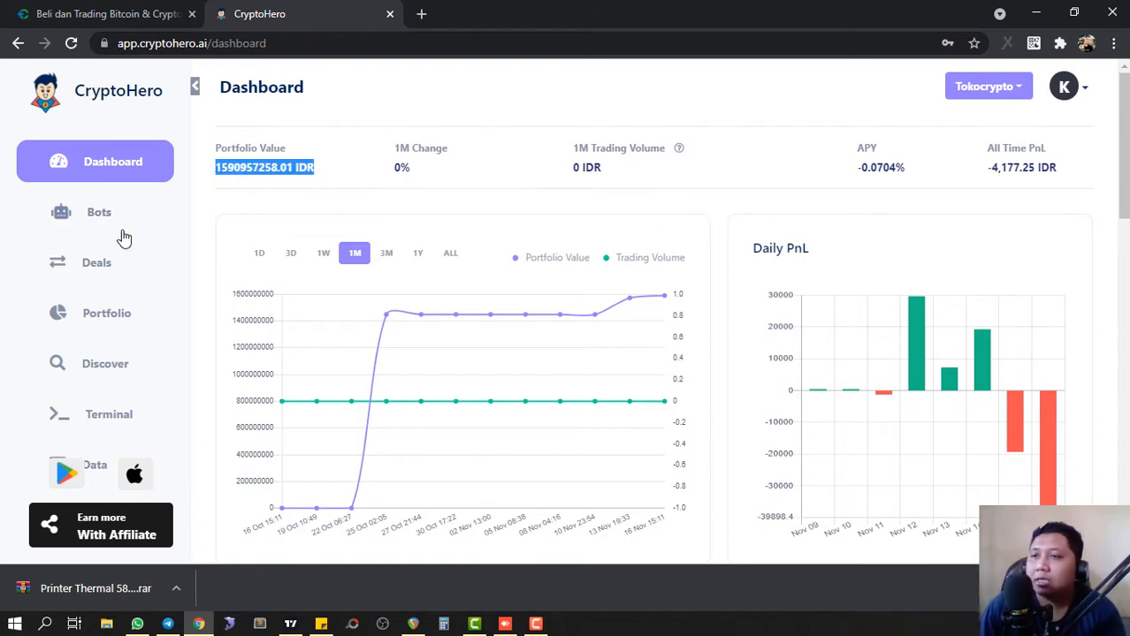
pyautogui.click(100, 216)
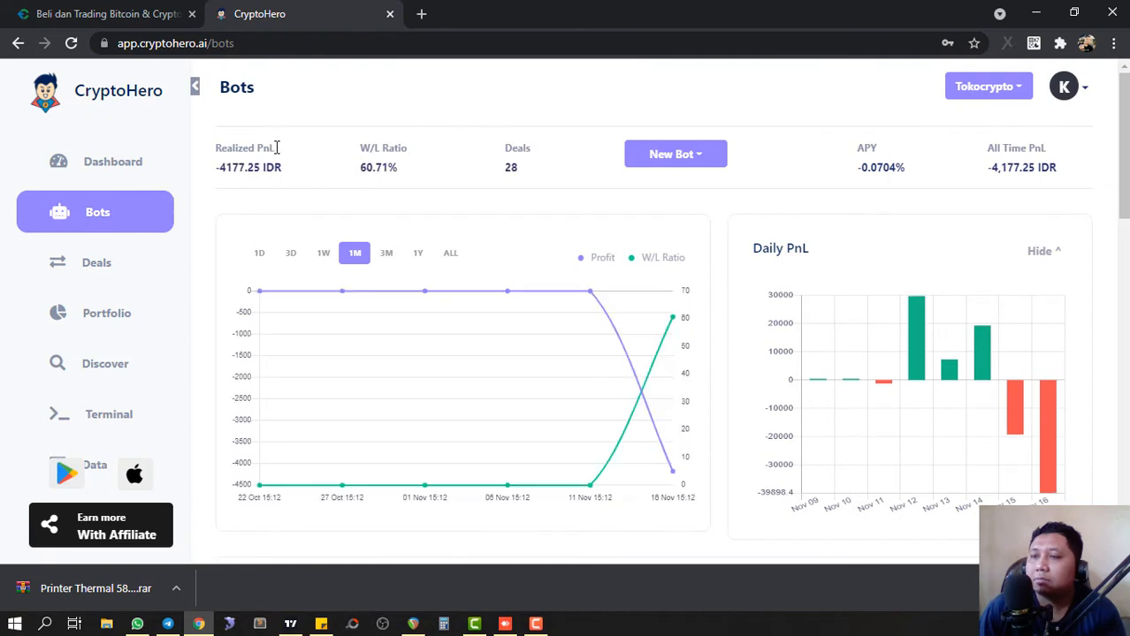
pyautogui.moveTo(297, 172); pyautogui.dragTo(218, 171)
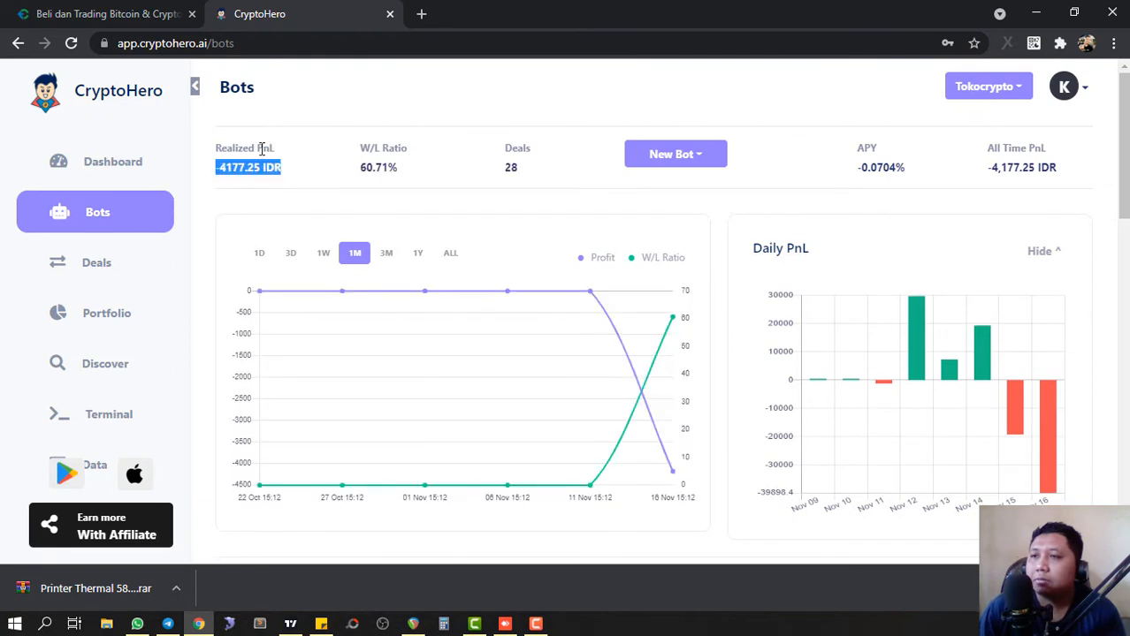
pyautogui.click(283, 166)
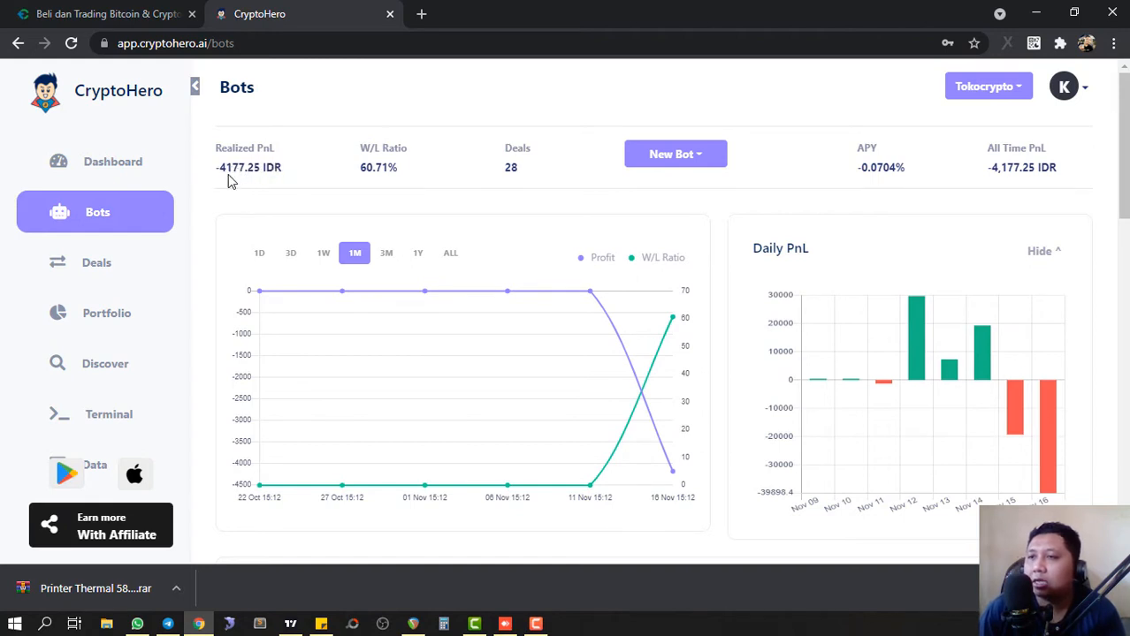
pyautogui.moveTo(237, 170); pyautogui.dragTo(255, 169)
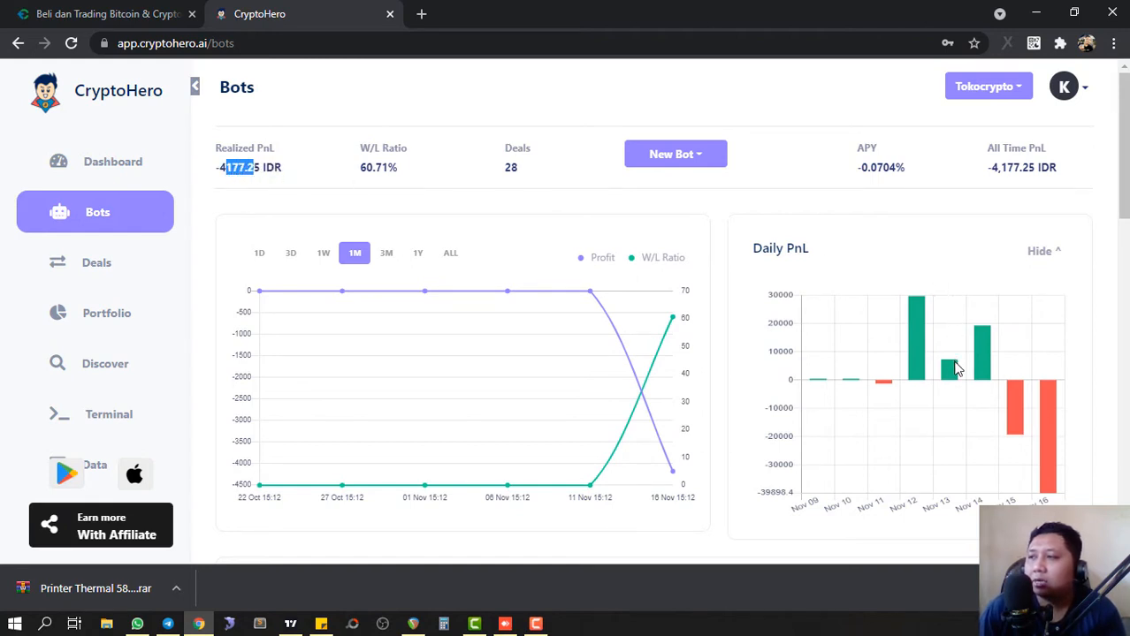
pyautogui.click(310, 167)
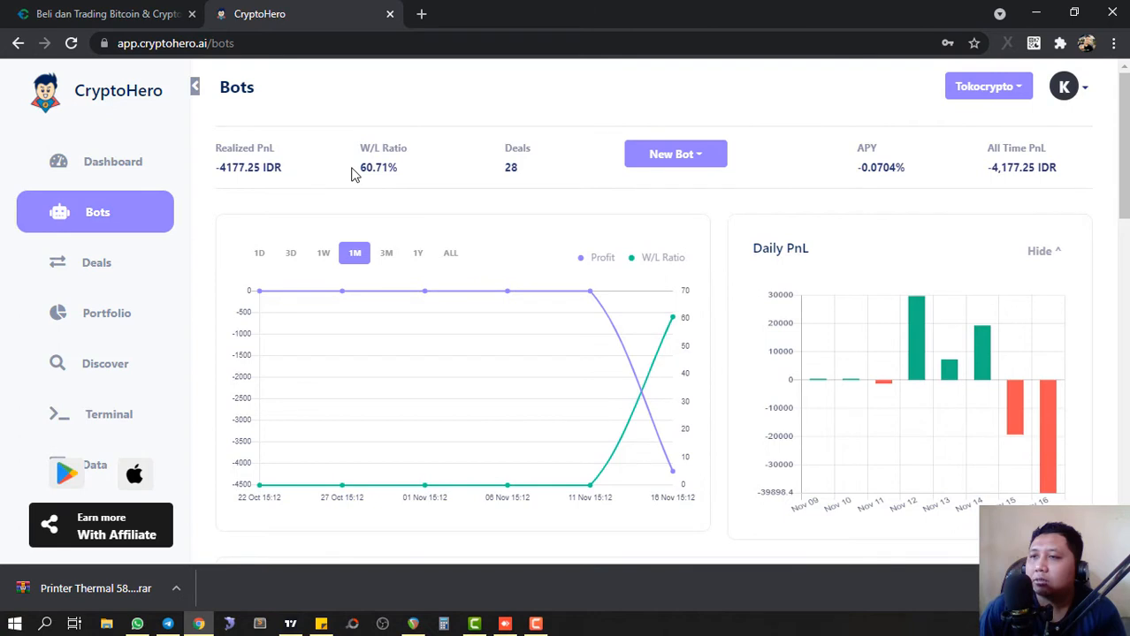
pyautogui.scroll(-5, 352, 174)
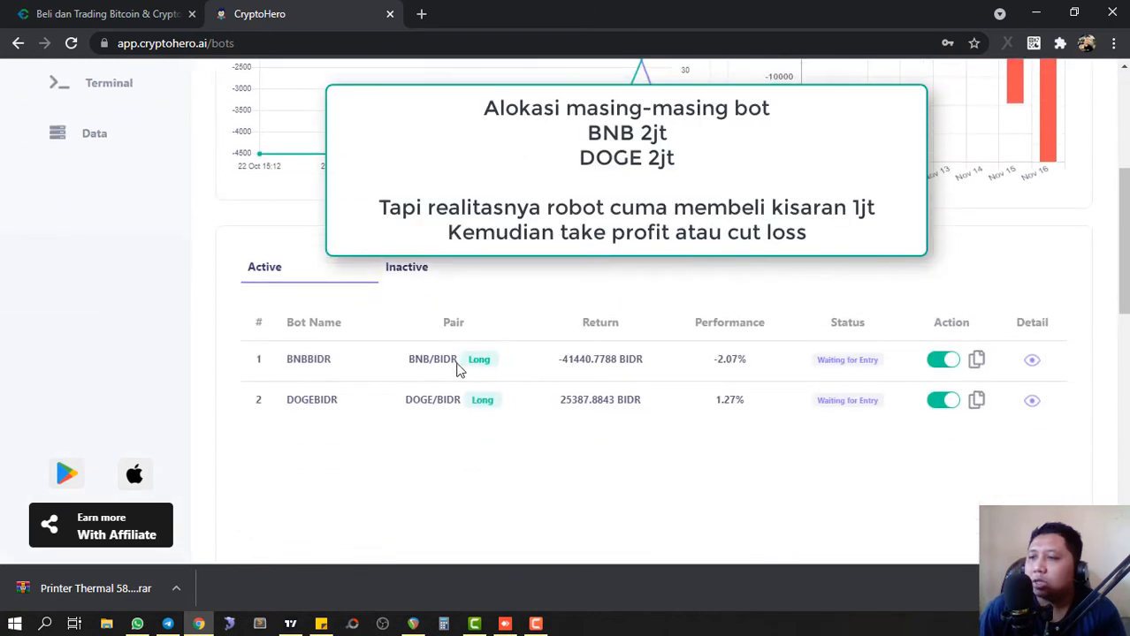
pyautogui.moveTo(289, 361); pyautogui.dragTo(336, 359)
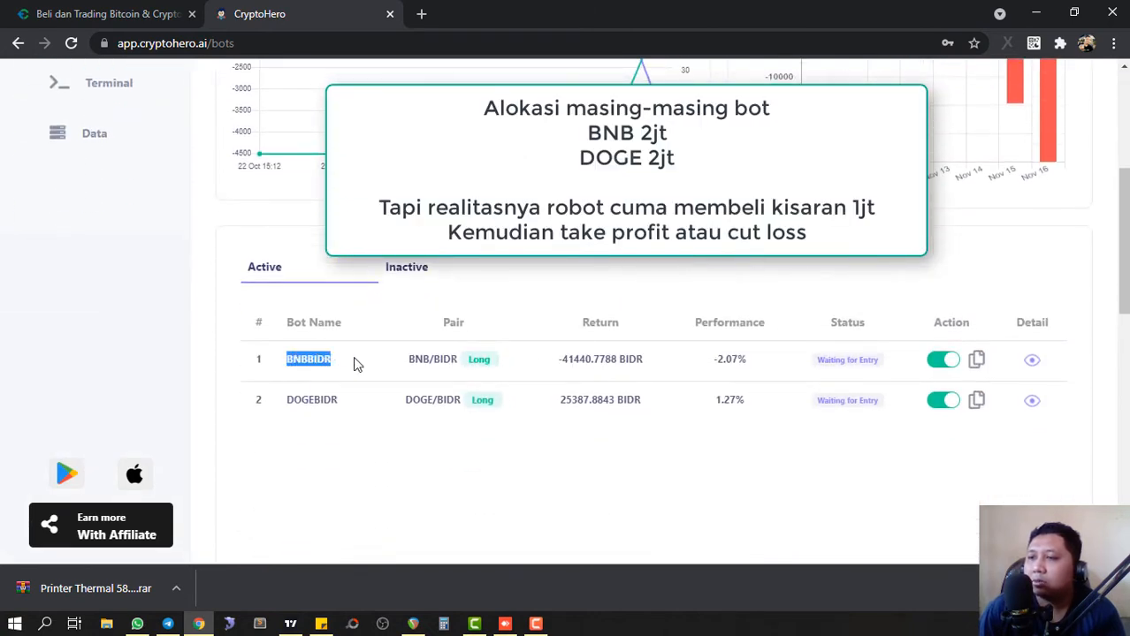
pyautogui.click(339, 409)
pyautogui.moveTo(336, 408); pyautogui.dragTo(285, 404)
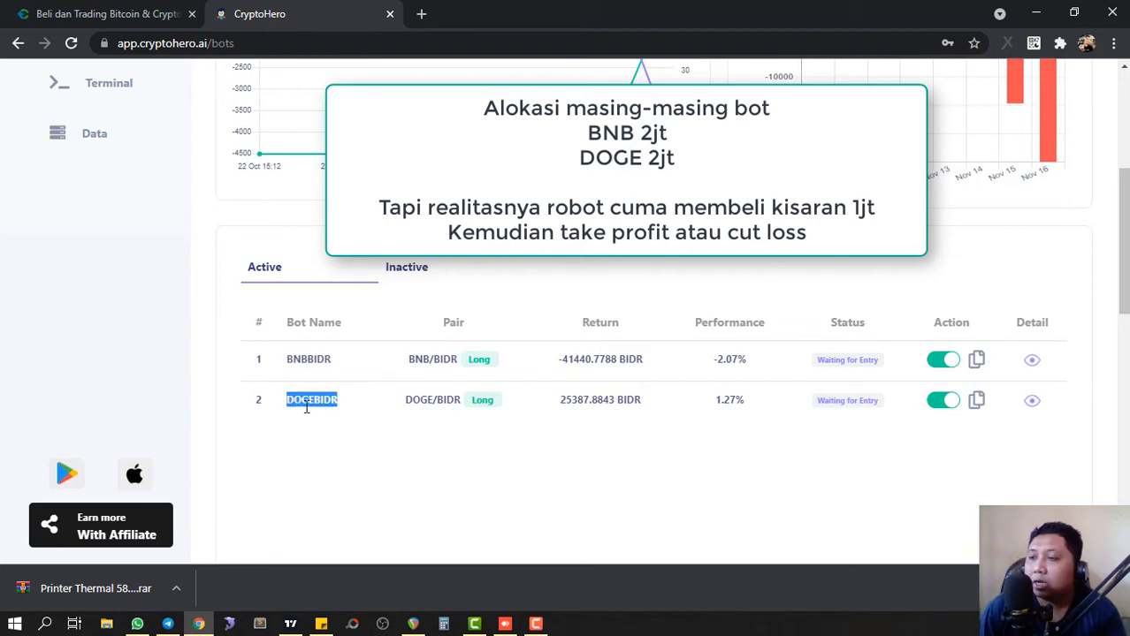
pyautogui.scroll(4, 557, 432)
pyautogui.scroll(-2, 751, 404)
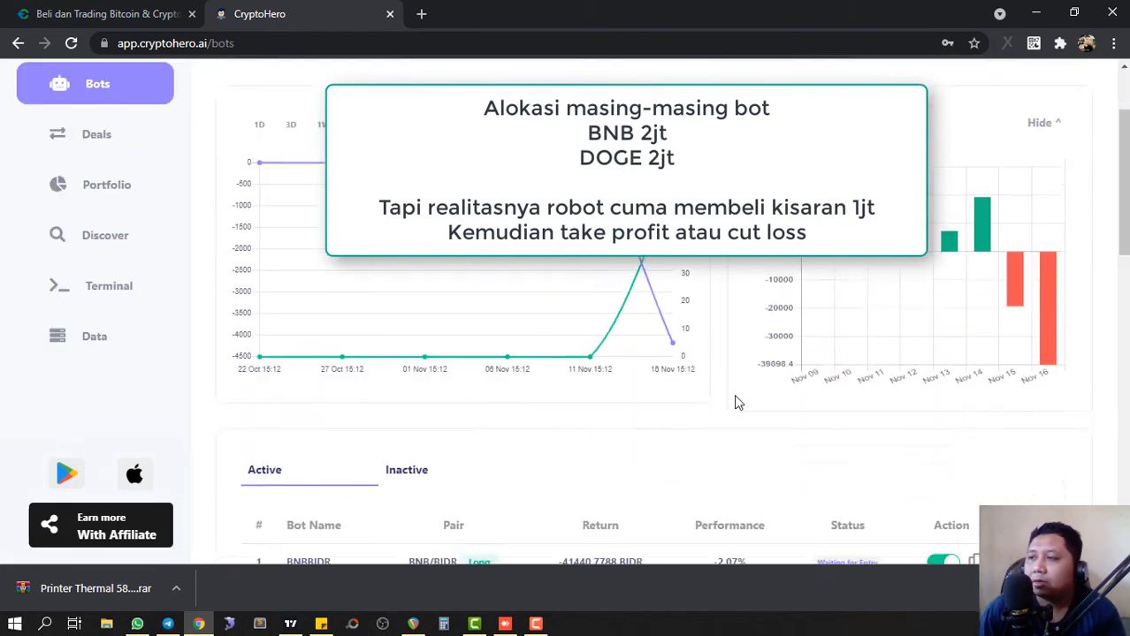
pyautogui.scroll(2, 735, 400)
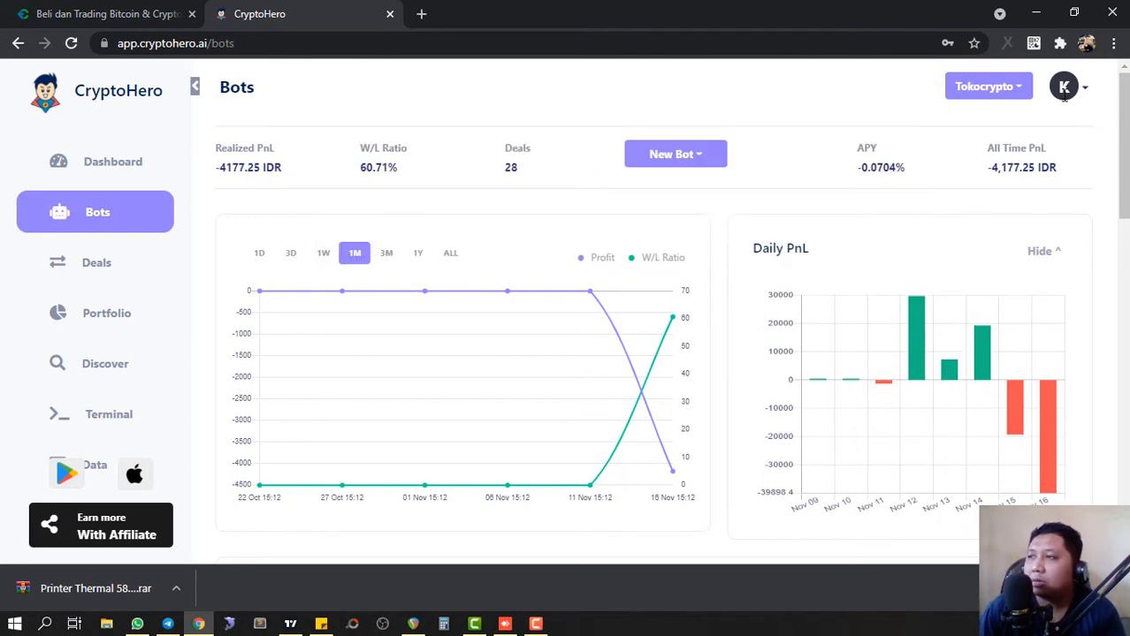
# Open the Exchange API section of CryptoHero's account Settings.
pyautogui.click(1066, 90)
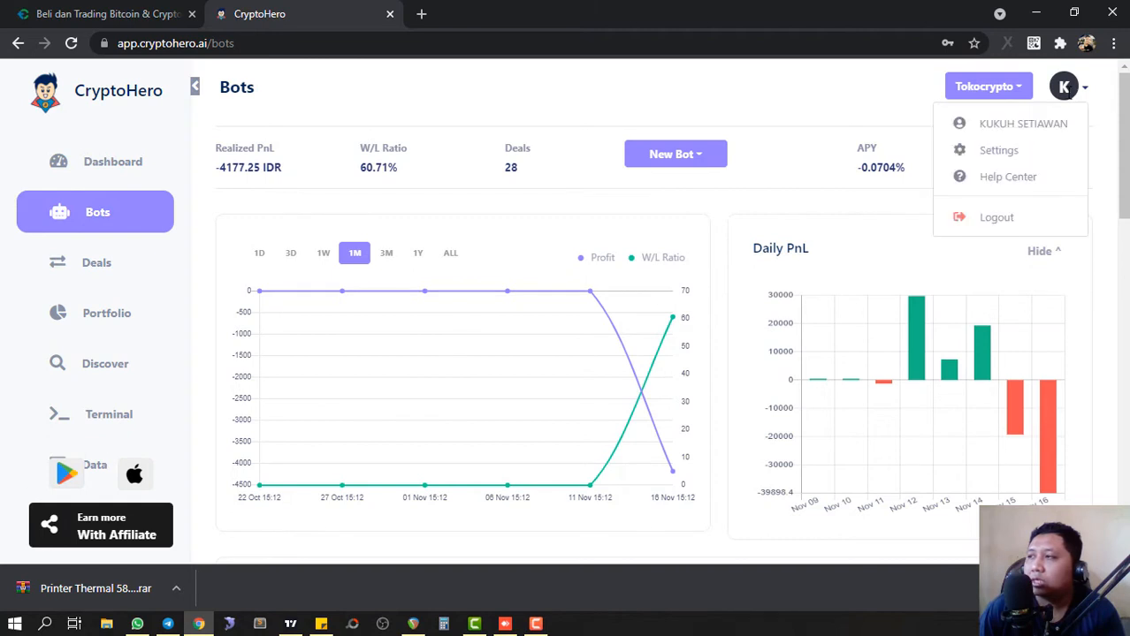
pyautogui.click(993, 152)
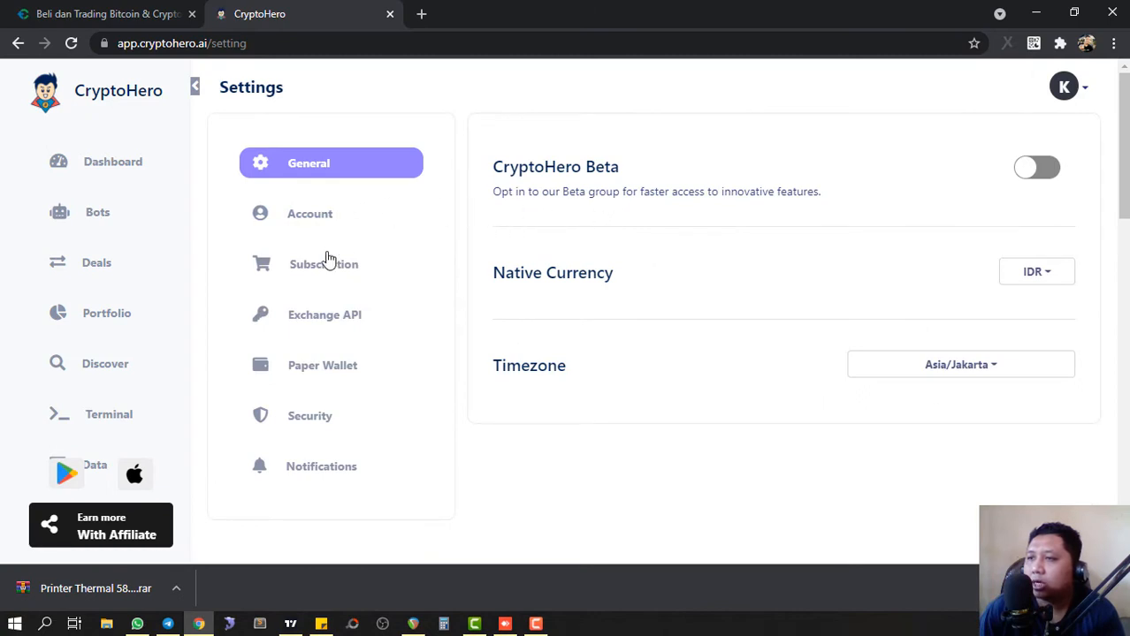
pyautogui.click(338, 323)
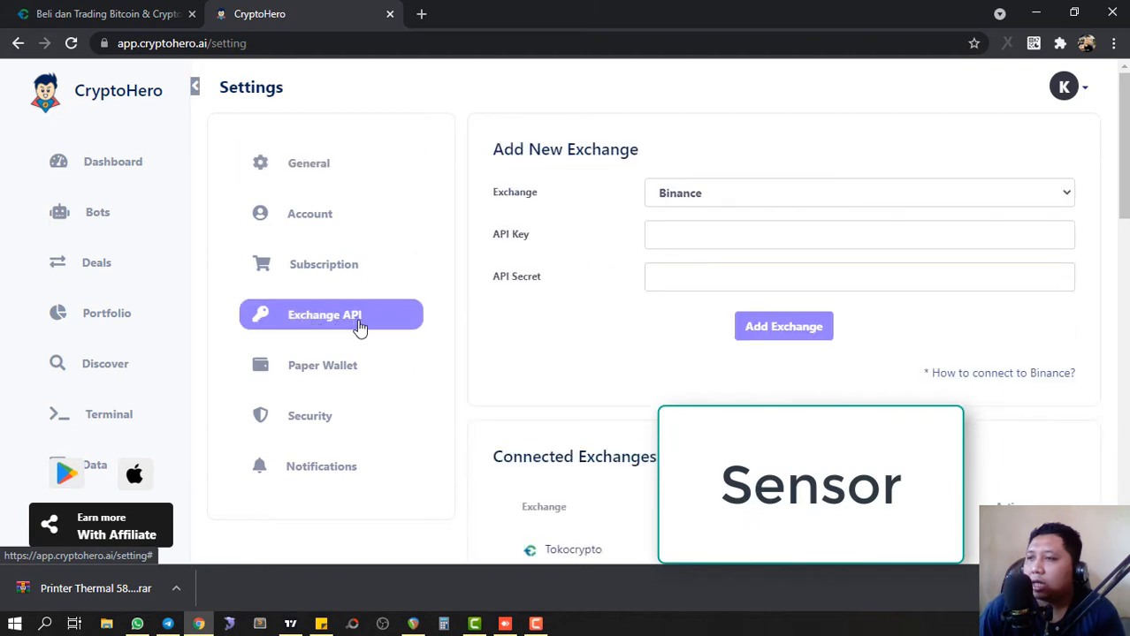
# Keep Binance as the exchange in the Add New Exchange form, then switch to the Tokocrypto tab.
pyautogui.click(679, 196)
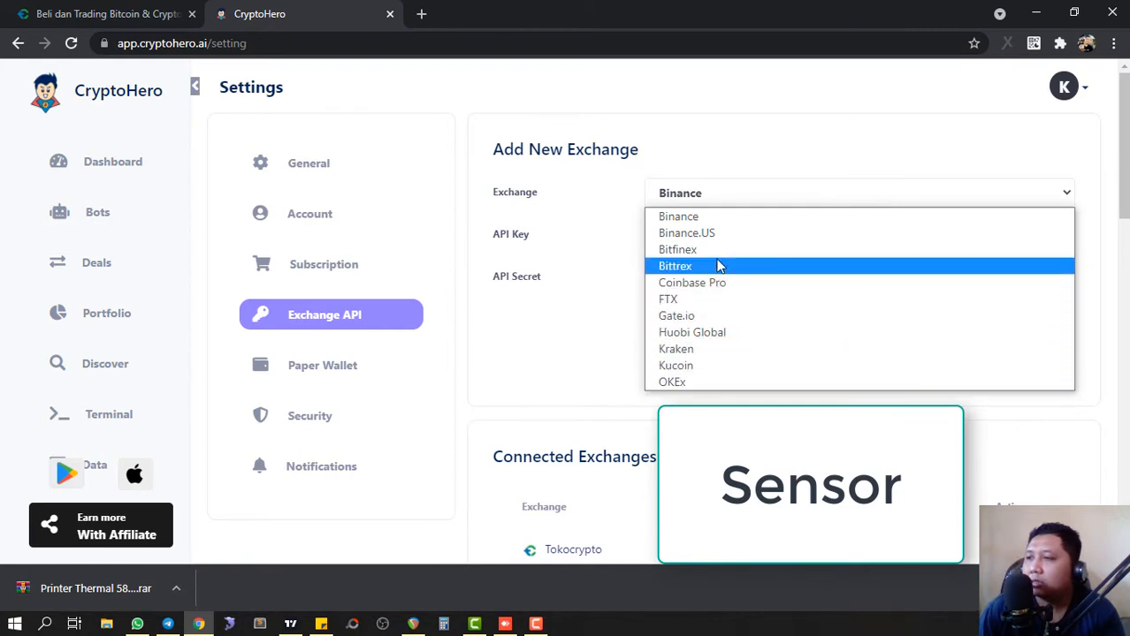
pyautogui.click(698, 219)
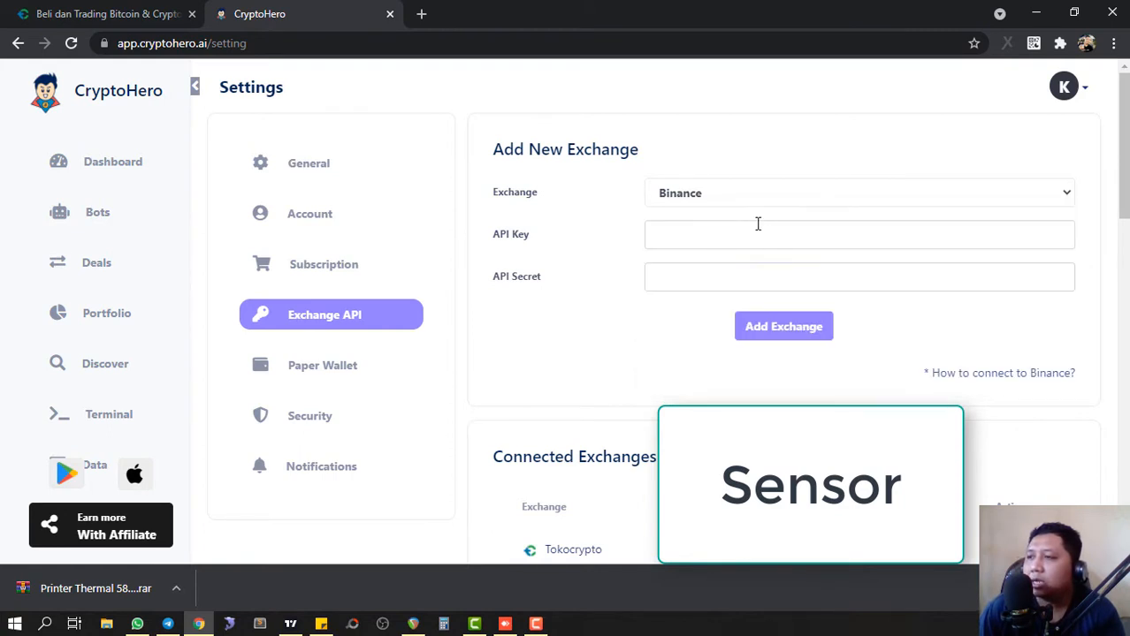
pyautogui.click(751, 196)
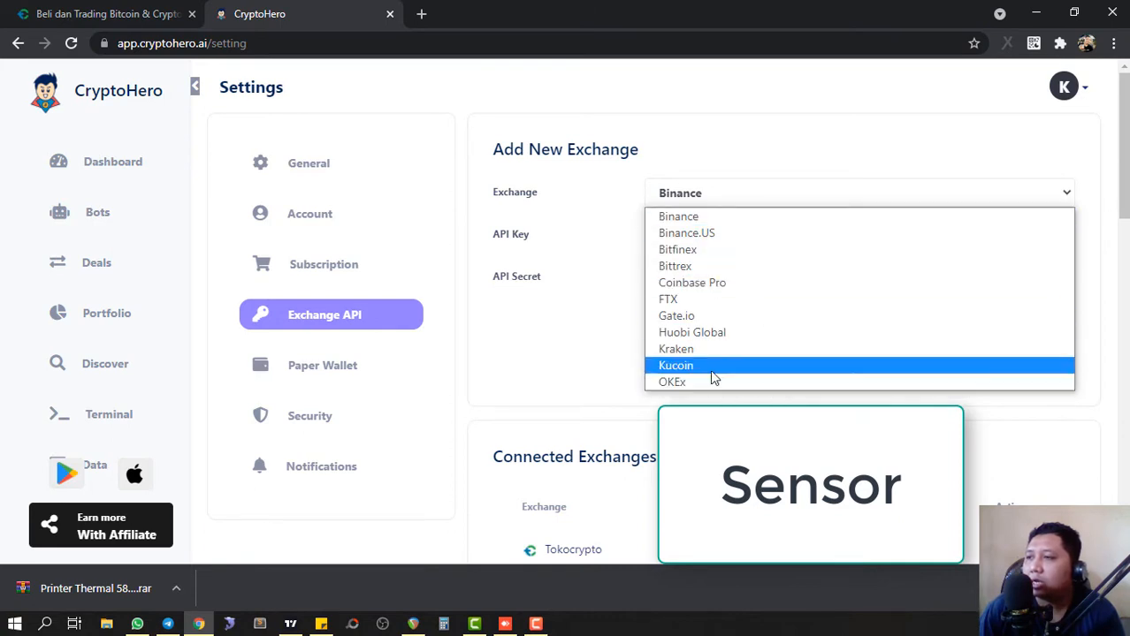
pyautogui.click(610, 369)
pyautogui.click(722, 201)
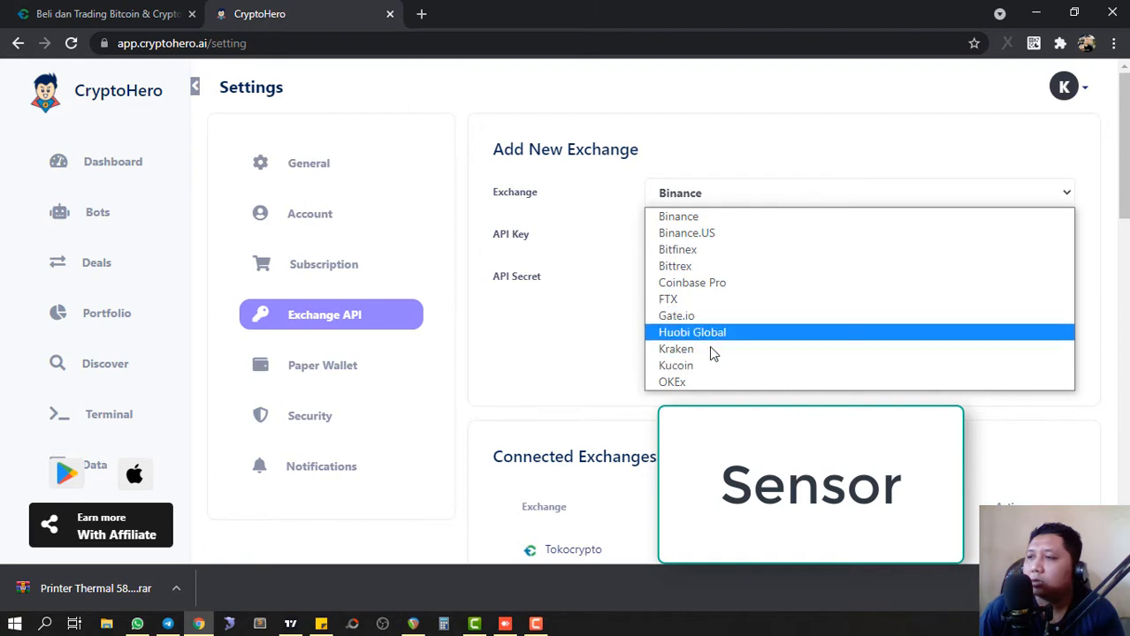
pyautogui.click(581, 376)
pyautogui.click(683, 241)
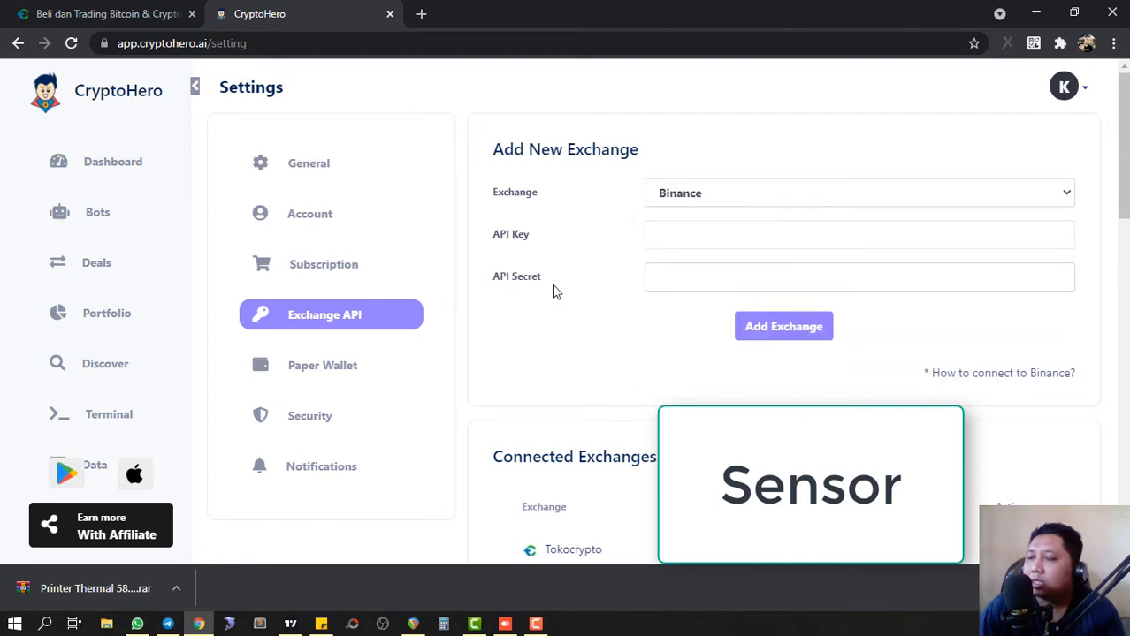
pyautogui.click(115, 14)
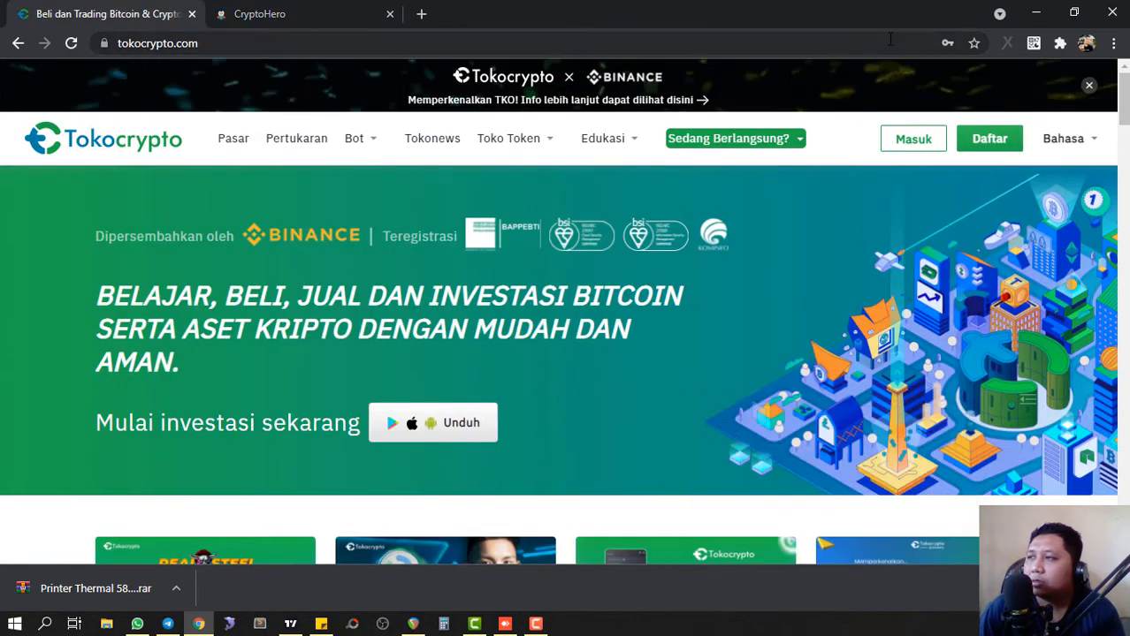
# Sign in to Tokocrypto with saved credentials, solving the slider captcha and entering the SMS verification code.
pyautogui.click(913, 139)
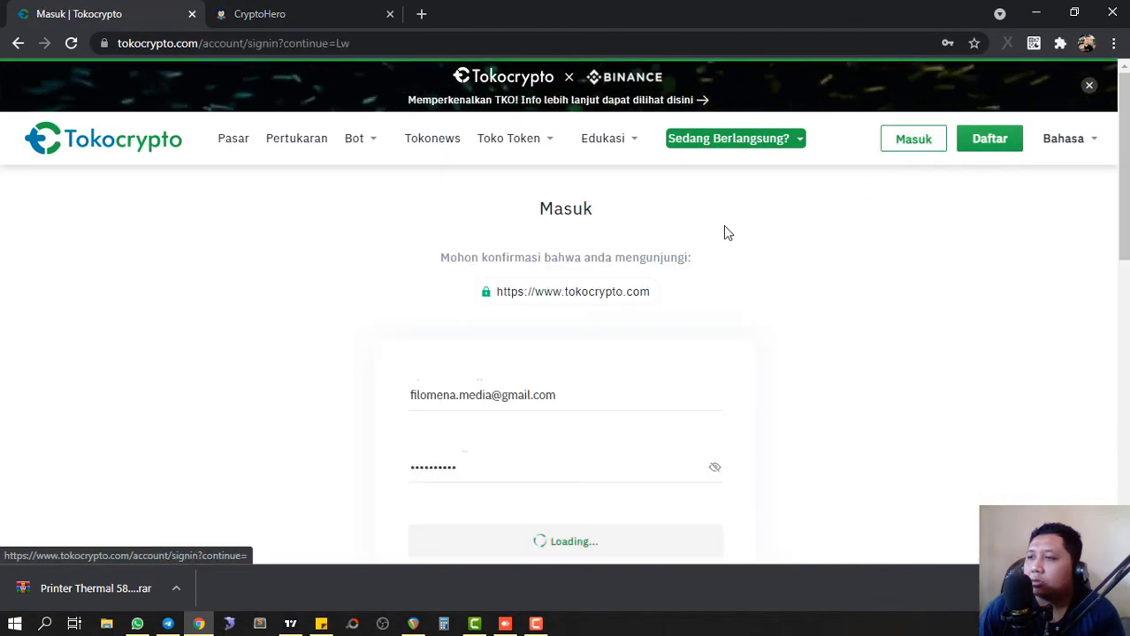
pyautogui.scroll(-2, 583, 398)
pyautogui.click(570, 390)
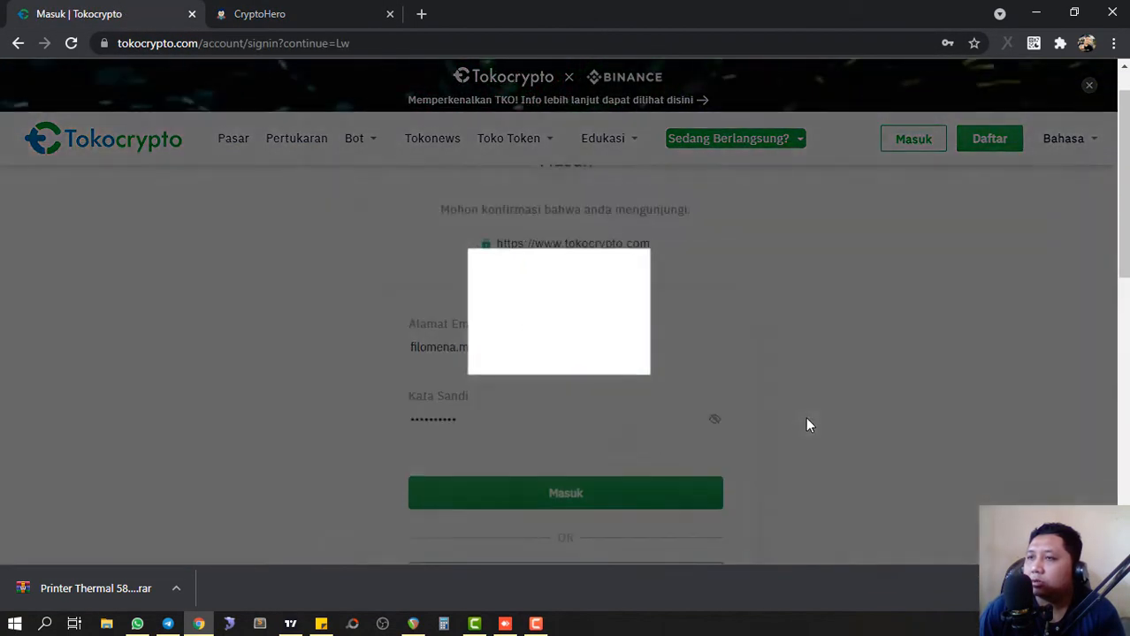
pyautogui.moveTo(487, 368); pyautogui.dragTo(598, 371)
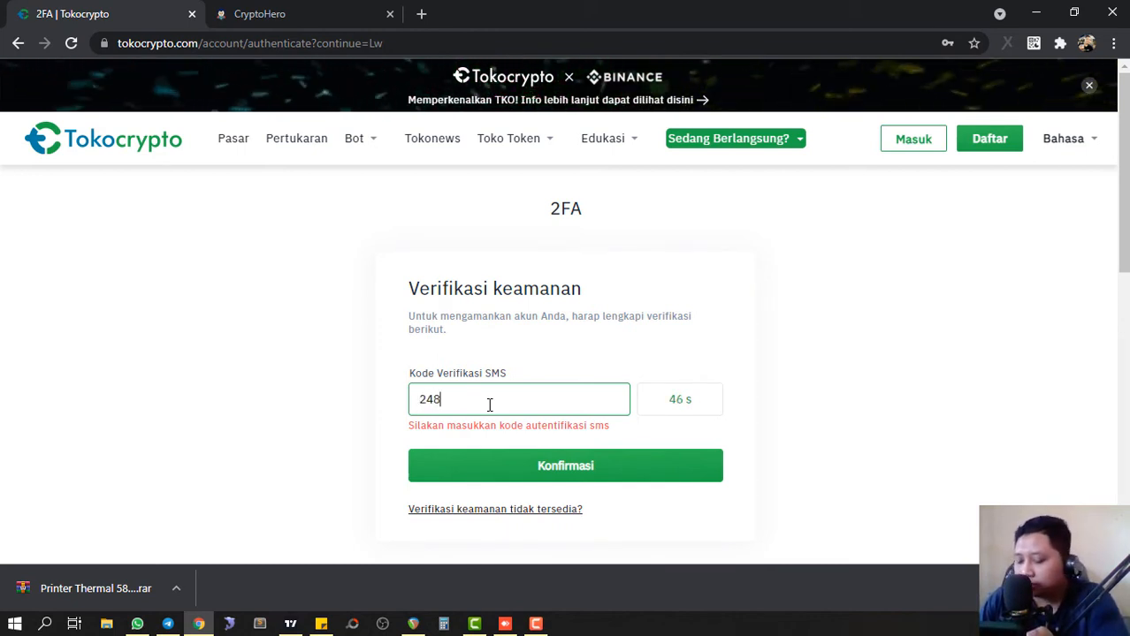
pyautogui.write('6')
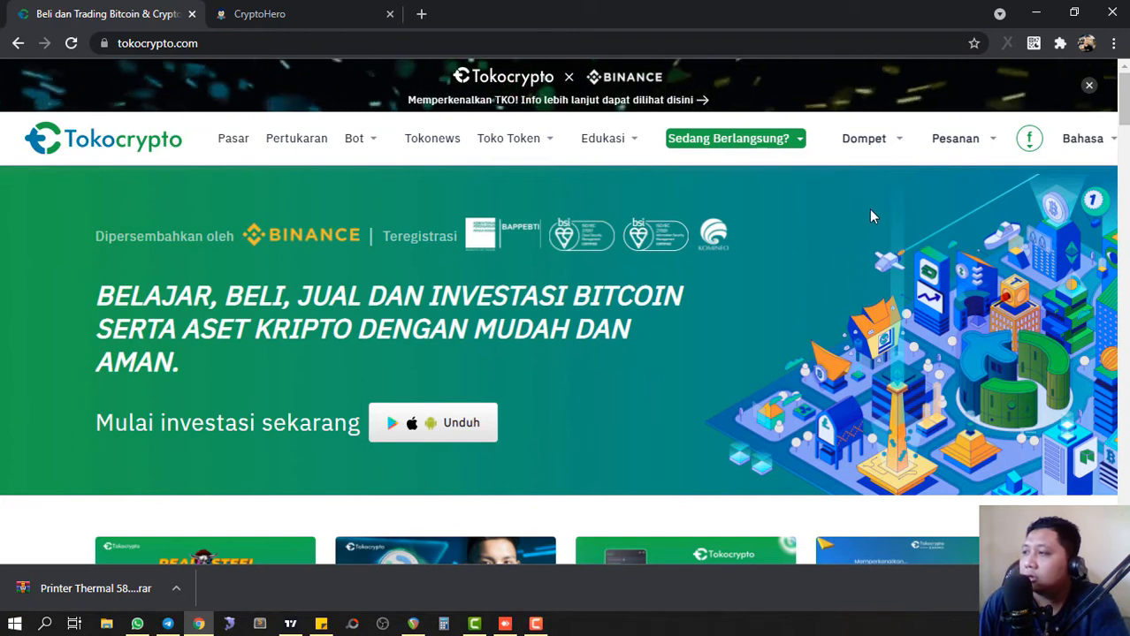
pyautogui.moveTo(1030, 140)
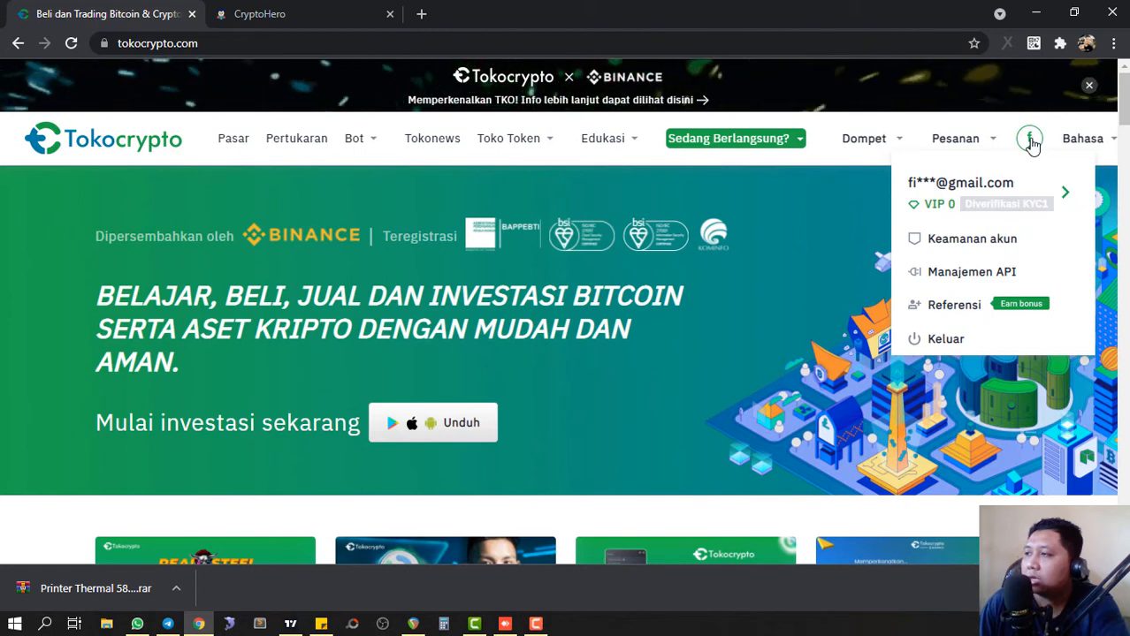
# Enter 'tokocrypto' as a new API key label on Tokocrypto's Manajemen API page, then return to CryptoHero.
pyautogui.click(960, 274)
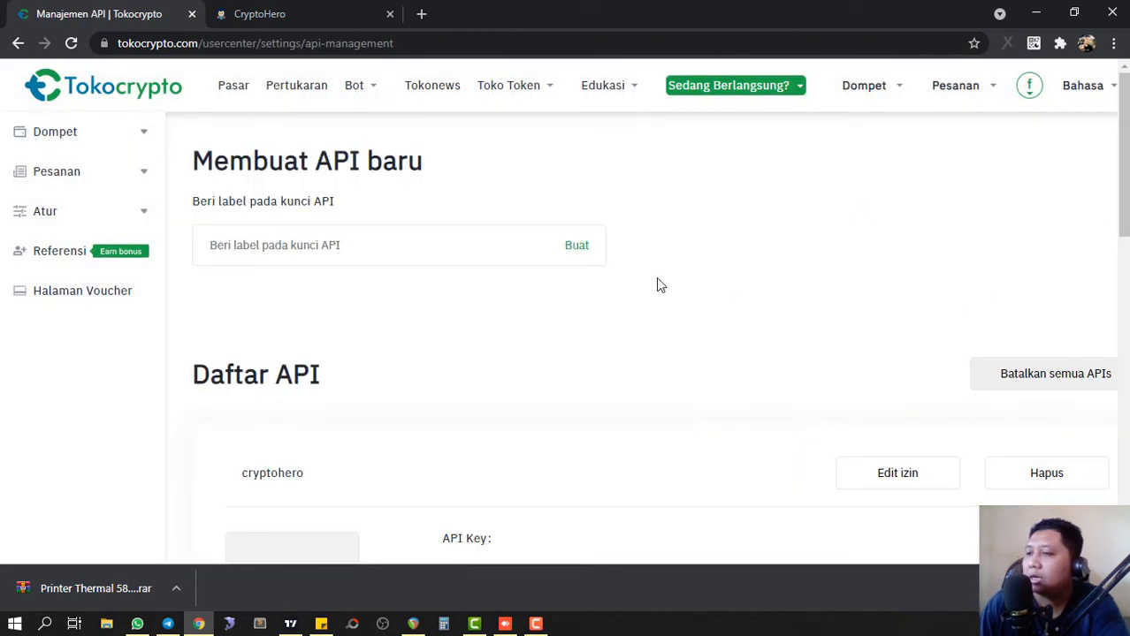
pyautogui.click(258, 253)
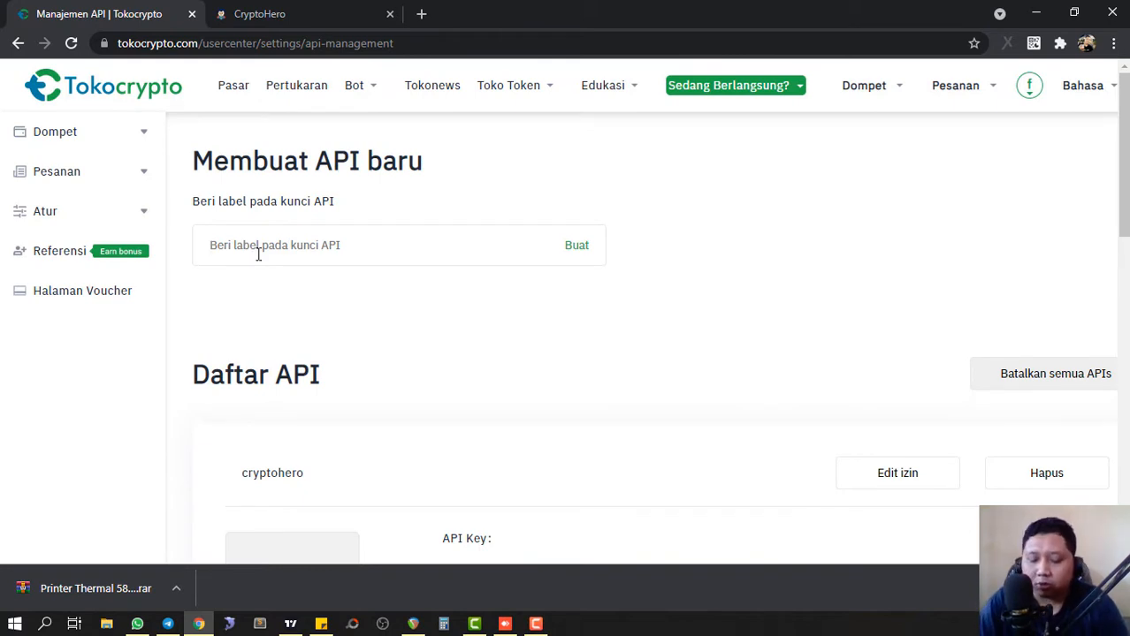
pyautogui.write('tokocrypto')
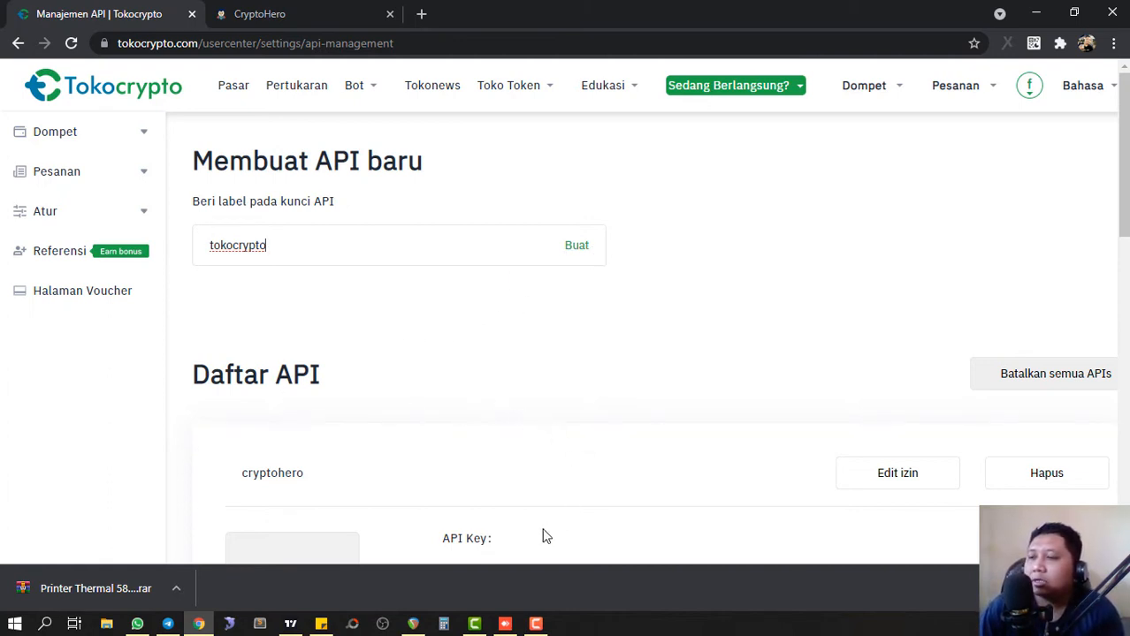
pyautogui.moveTo(497, 541); pyautogui.dragTo(442, 539)
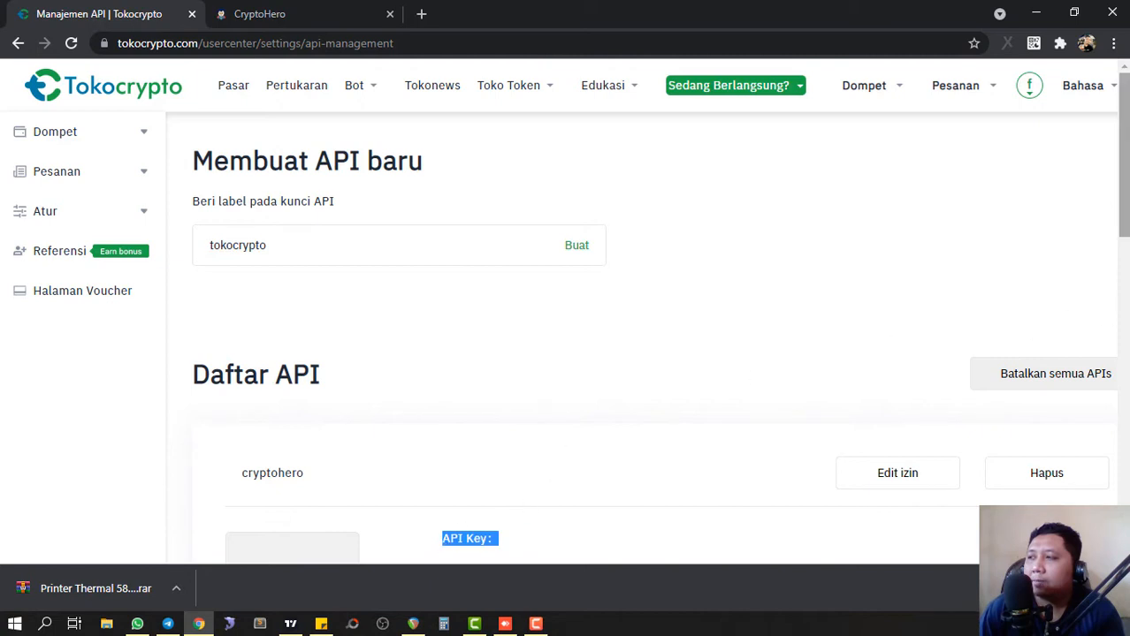
pyautogui.scroll(-4, 614, 249)
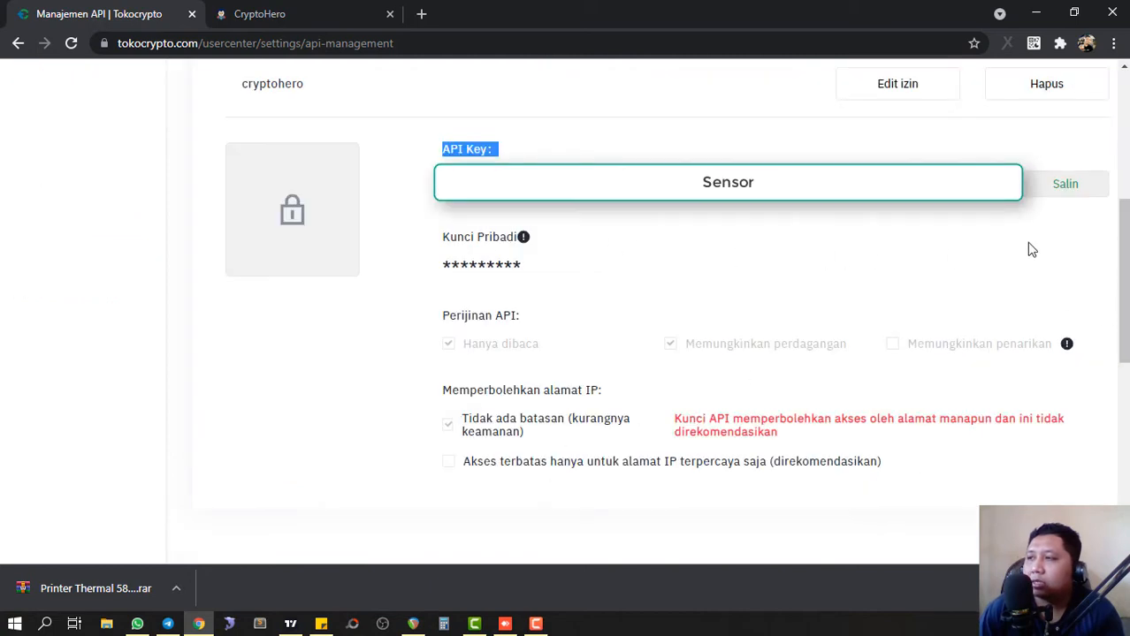
pyautogui.click(326, 4)
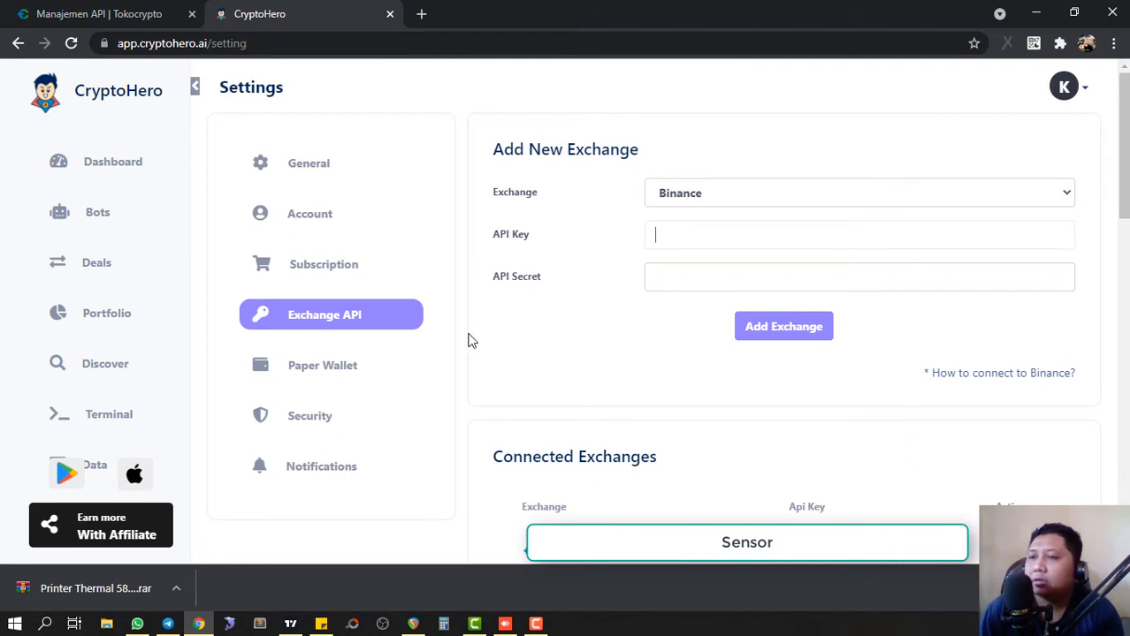
# Go back to CryptoHero's Bots page via the Dashboard, briefly opening the New Bot menu.
pyautogui.click(117, 168)
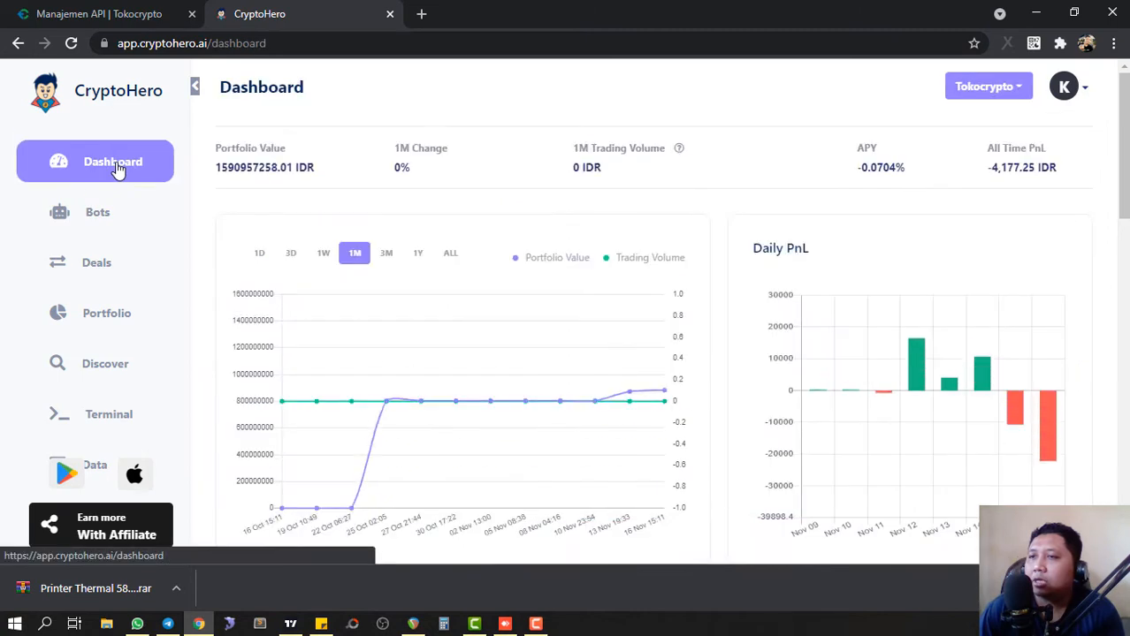
pyautogui.click(102, 219)
pyautogui.click(676, 154)
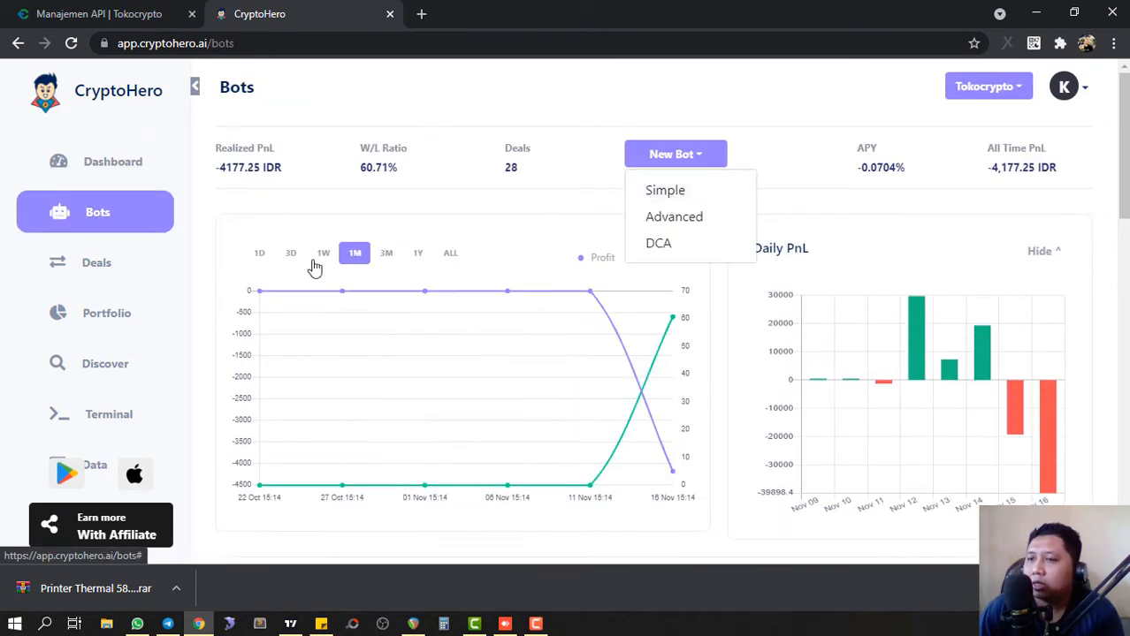
pyautogui.click(1078, 94)
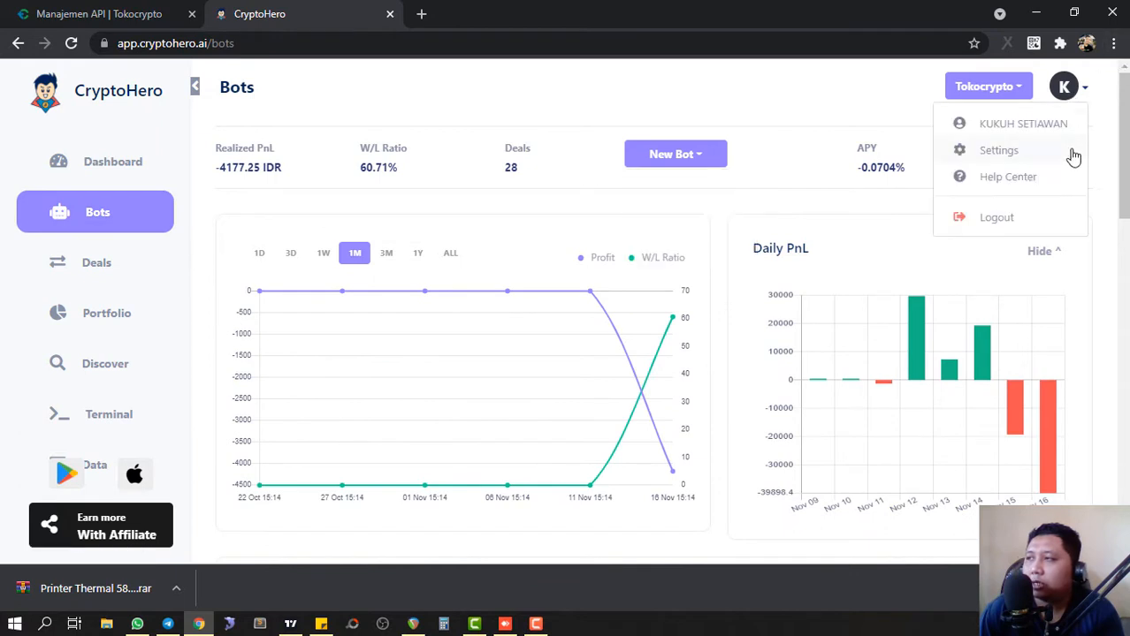
# Open Settings > Subscription and compare the Basic (1 Active Bot) and Premium (15 Active Bots) plans.
pyautogui.click(1016, 152)
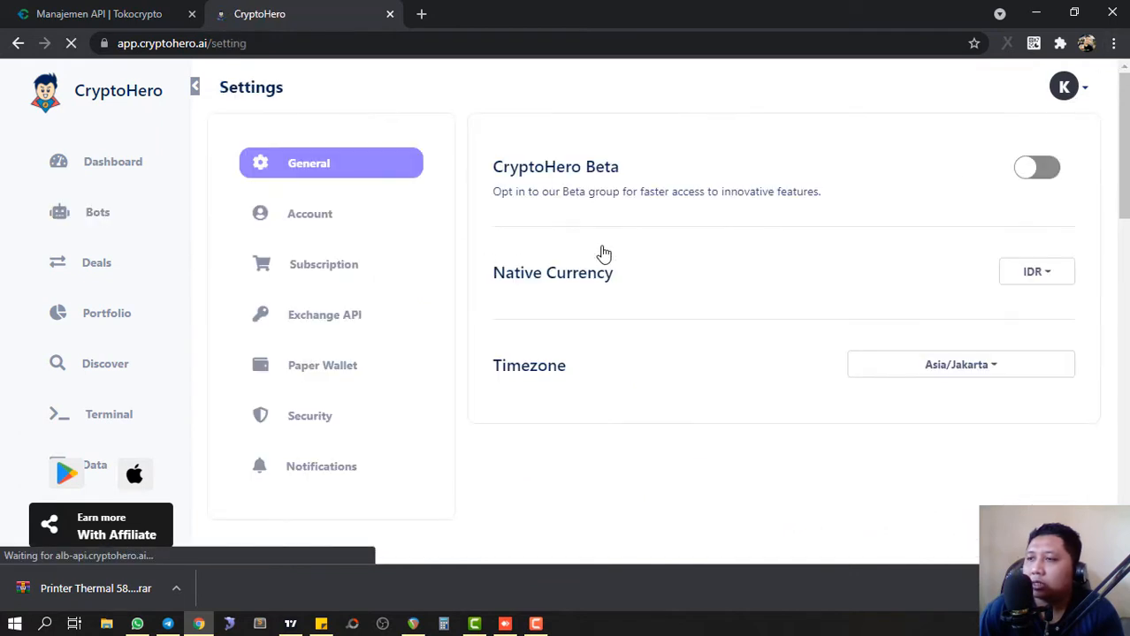
pyautogui.click(295, 280)
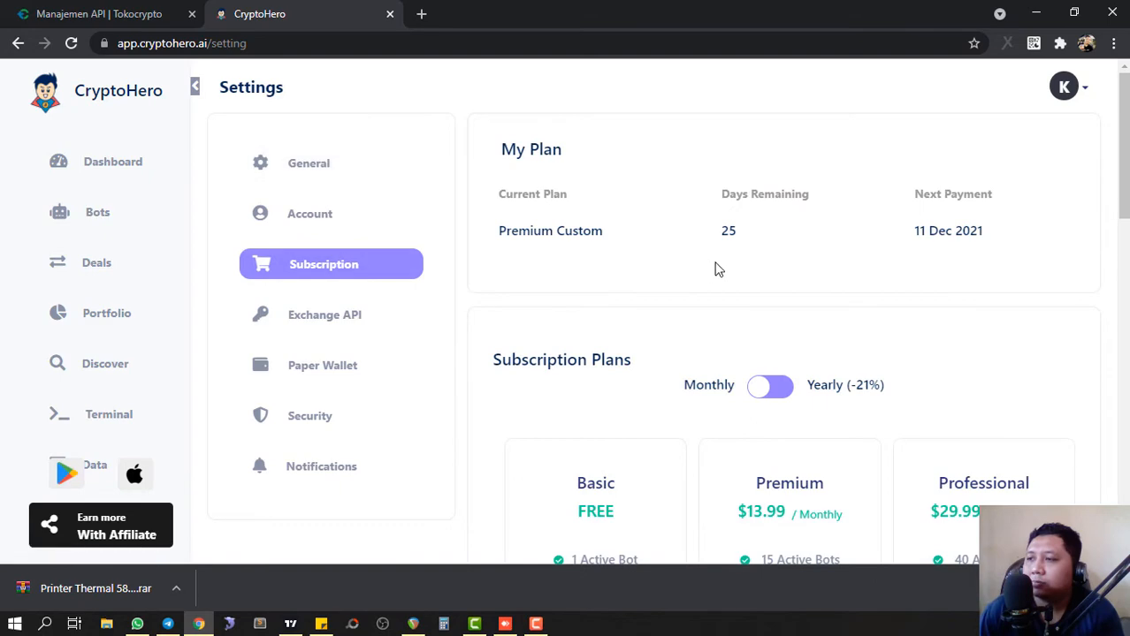
pyautogui.scroll(-5, 707, 271)
pyautogui.scroll(2, 723, 271)
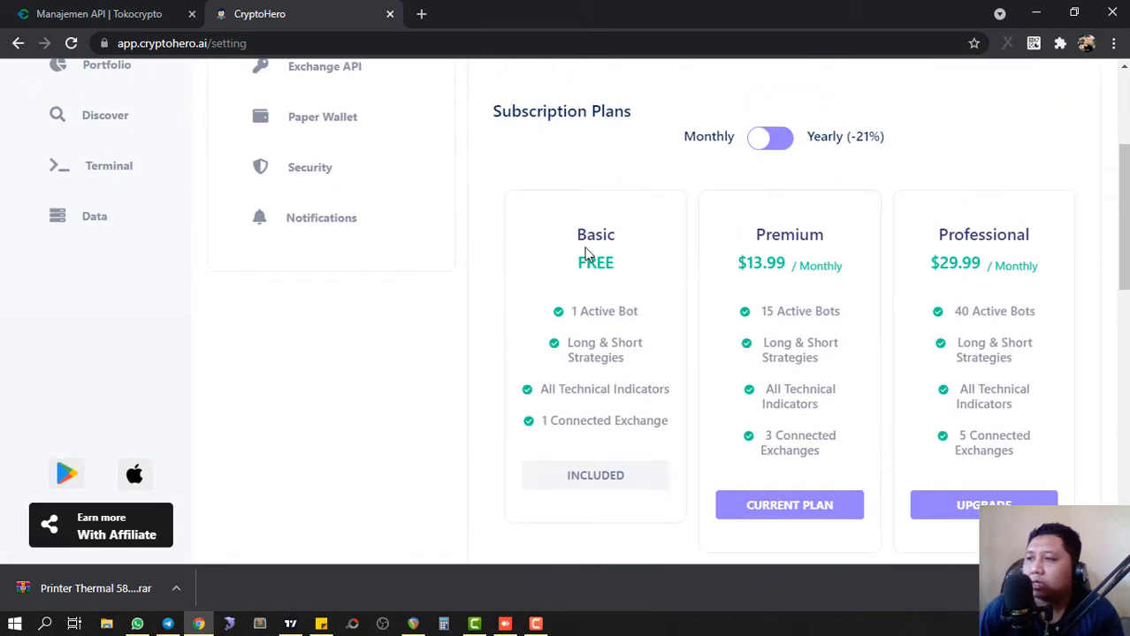
pyautogui.moveTo(579, 237); pyautogui.dragTo(624, 277)
pyautogui.moveTo(644, 314); pyautogui.dragTo(594, 306)
pyautogui.moveTo(757, 232); pyautogui.dragTo(832, 263)
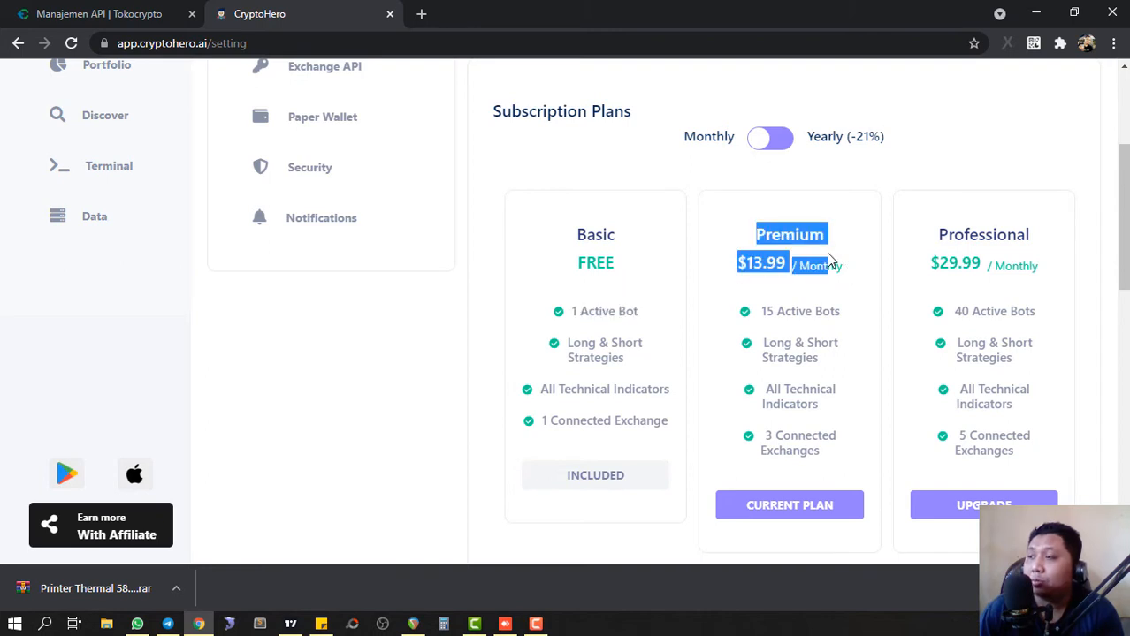
pyautogui.click(831, 305)
pyautogui.moveTo(843, 311); pyautogui.dragTo(762, 309)
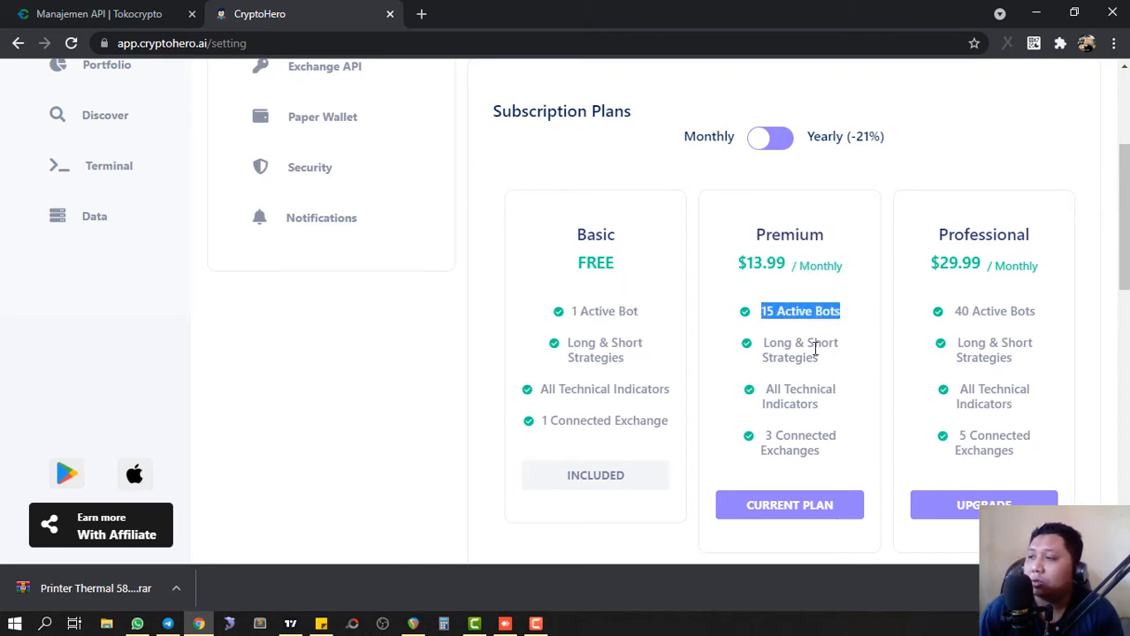
# Compare the Professional plan's 40 Active Bots with Premium, then return to the Bots list.
pyautogui.doubleClick(998, 235)
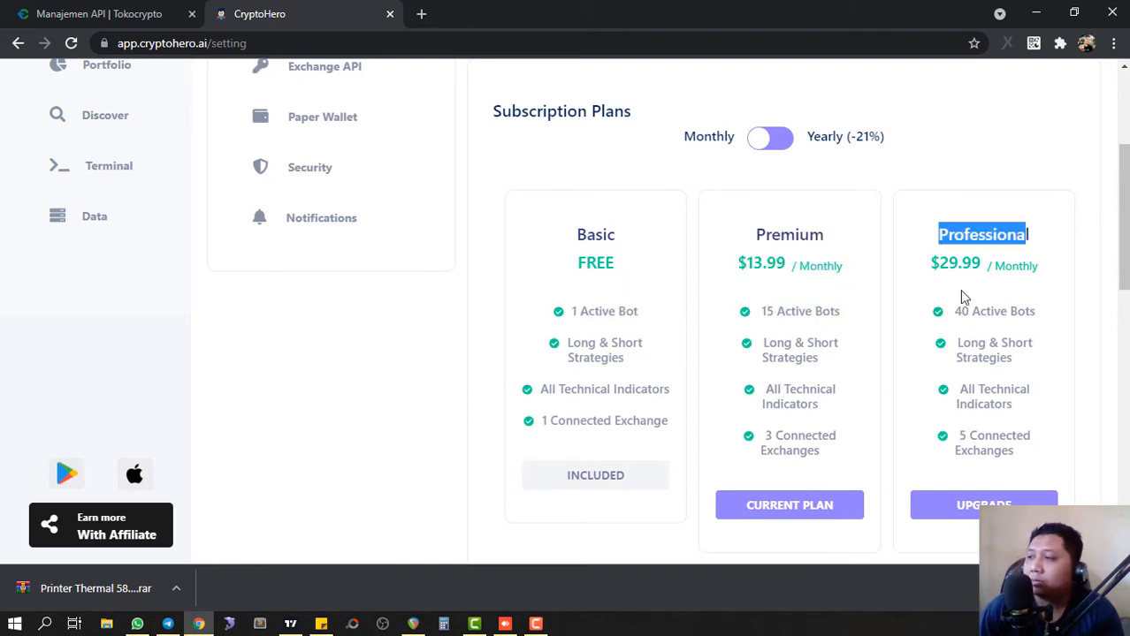
pyautogui.moveTo(959, 311); pyautogui.dragTo(1040, 314)
pyautogui.click(1043, 316)
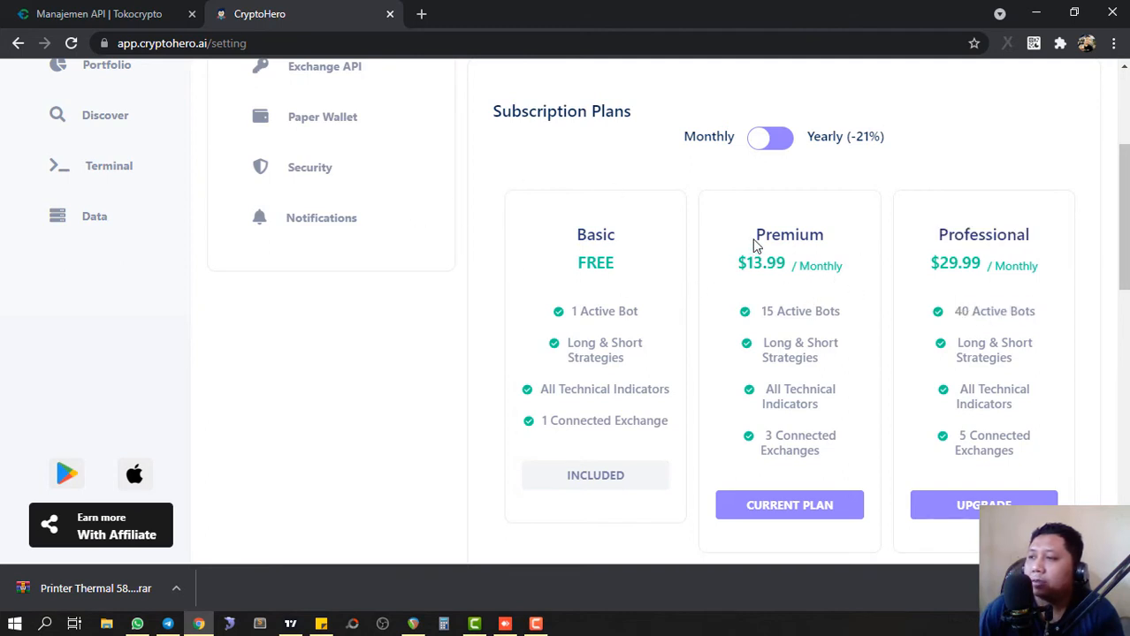
pyautogui.moveTo(754, 246); pyautogui.dragTo(858, 265)
pyautogui.click(840, 266)
pyautogui.moveTo(762, 315); pyautogui.dragTo(838, 316)
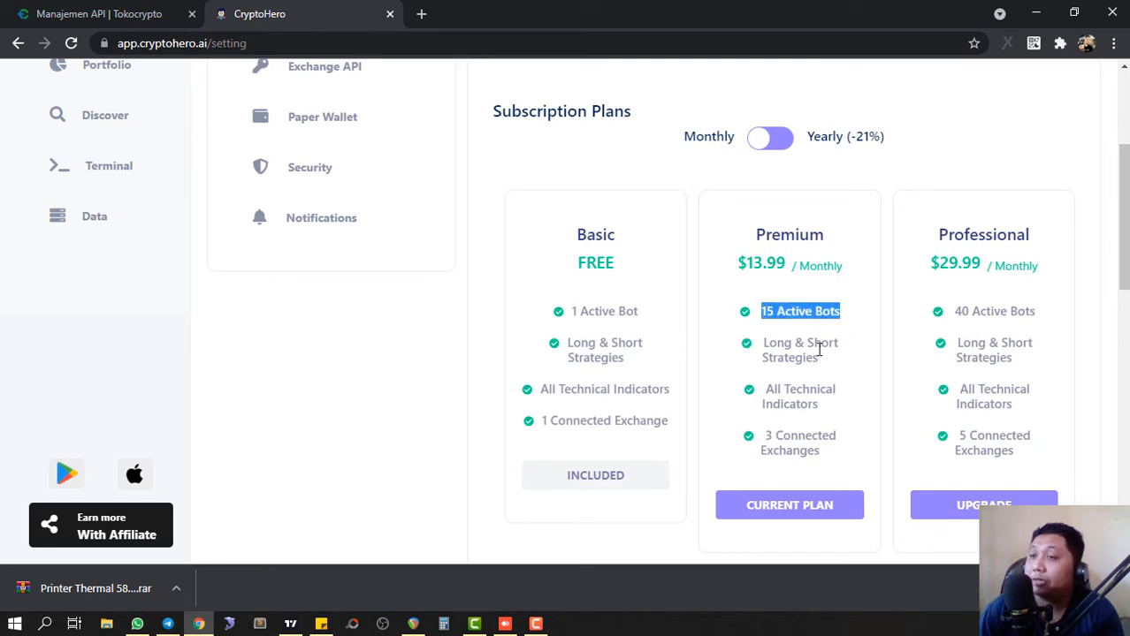
pyautogui.scroll(3, 628, 268)
pyautogui.click(174, 222)
pyautogui.scroll(-5, 451, 343)
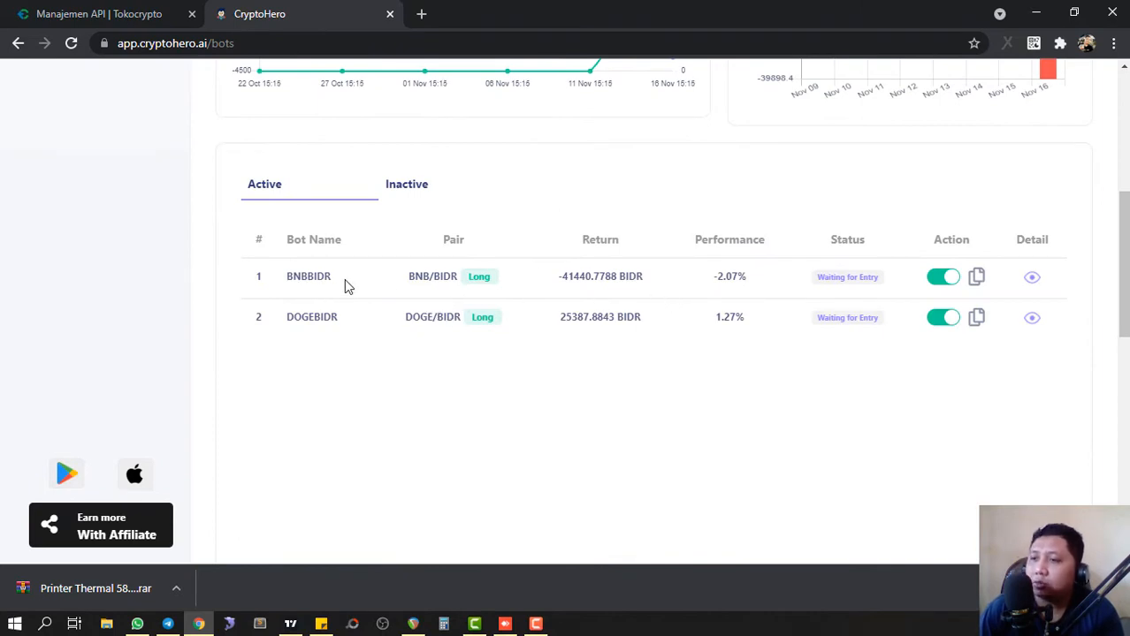
pyautogui.scroll(2, 583, 316)
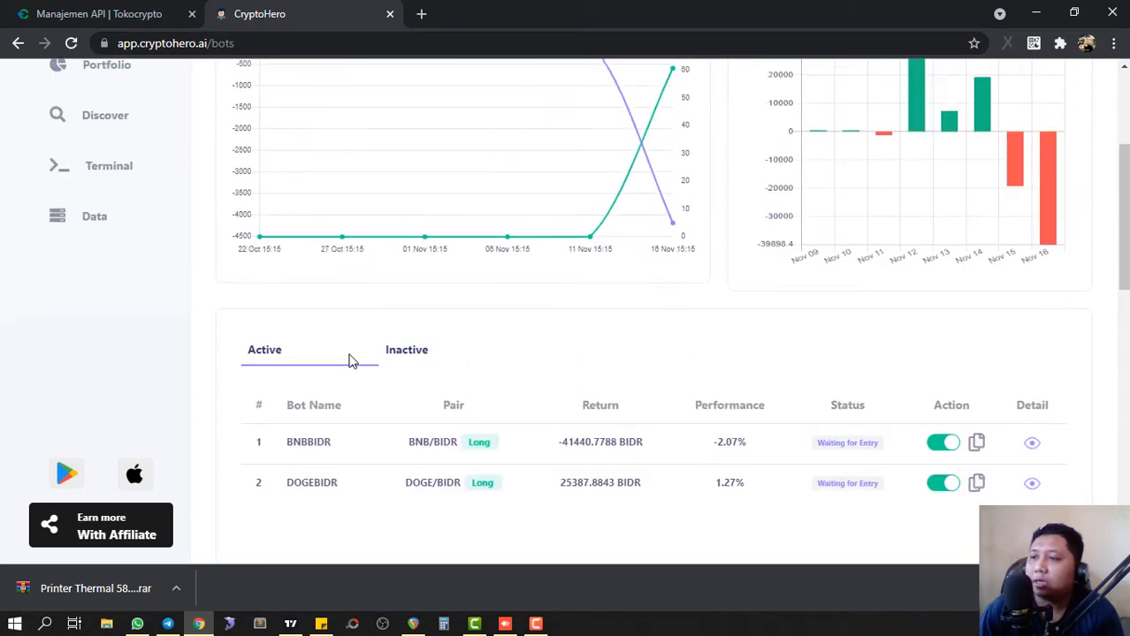
pyautogui.scroll(-1, 448, 343)
pyautogui.click(400, 266)
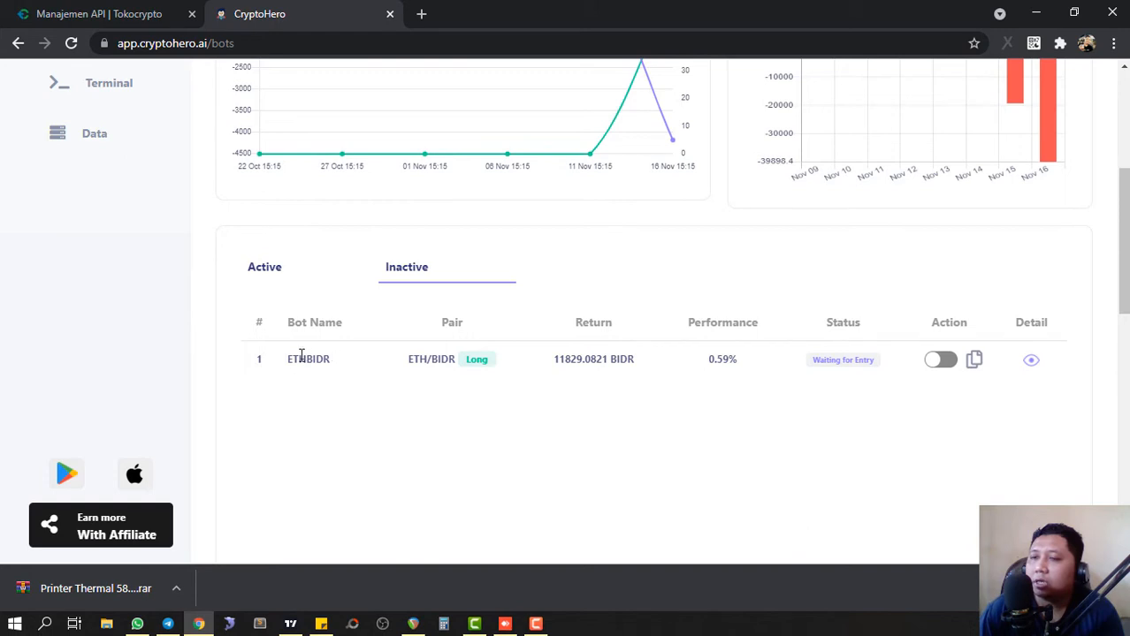
pyautogui.click(276, 270)
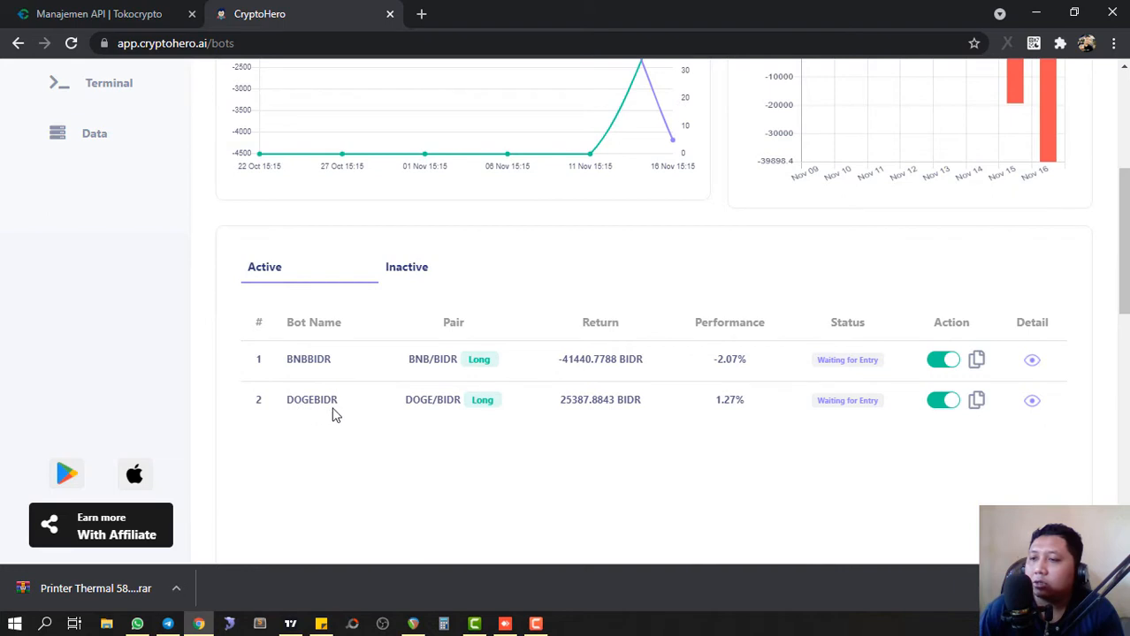
pyautogui.scroll(5, 697, 313)
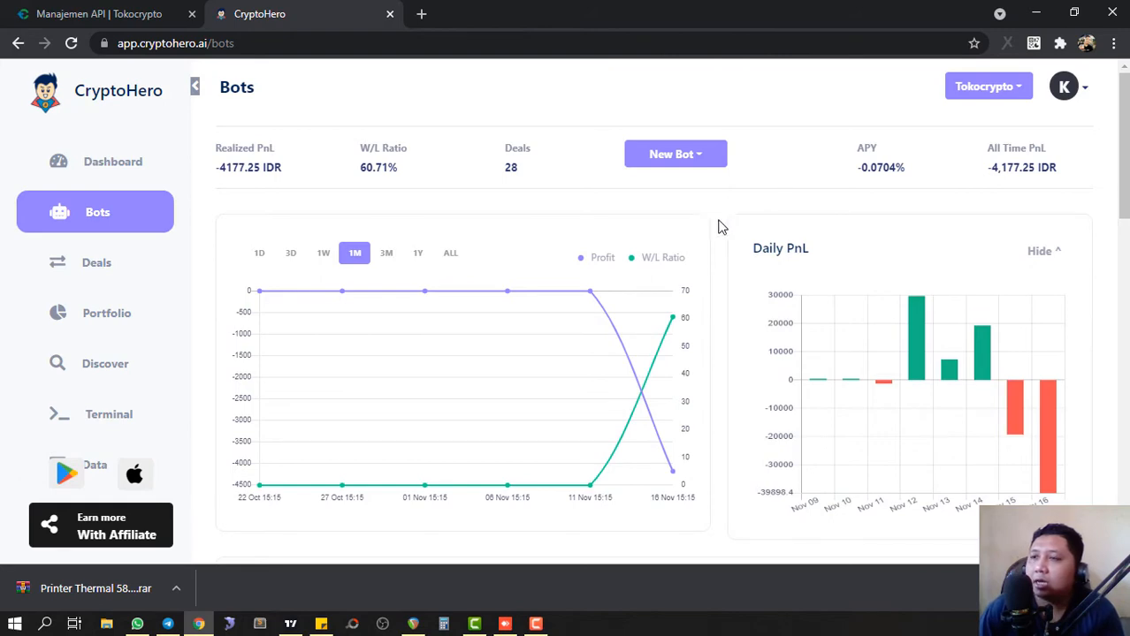
pyautogui.scroll(-5, 714, 243)
pyautogui.scroll(1, 354, 300)
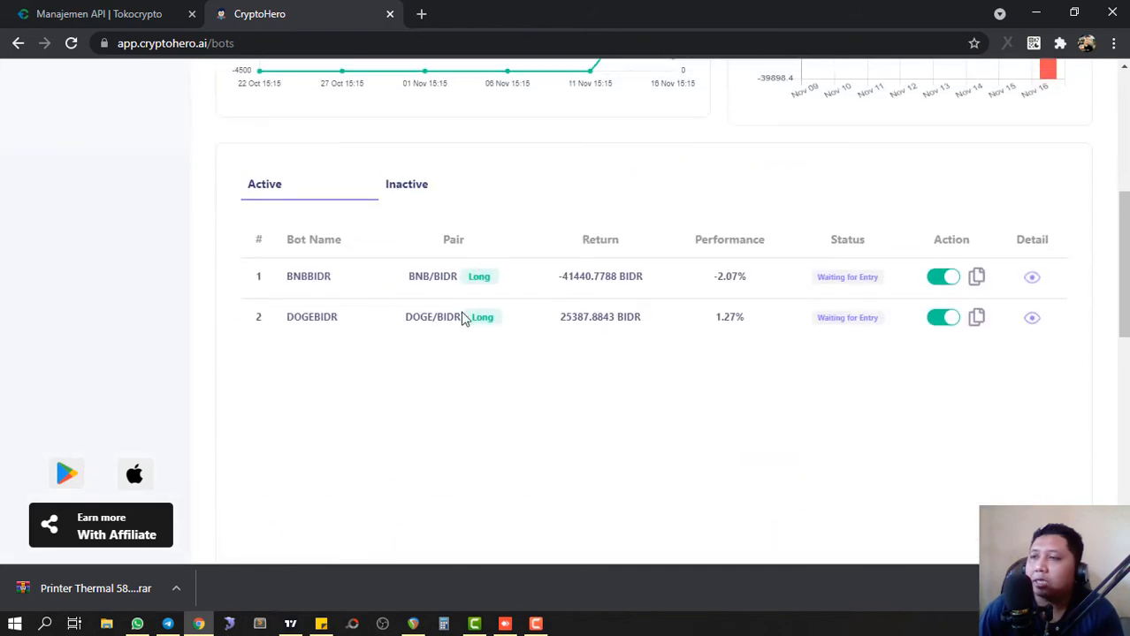
pyautogui.scroll(3, 643, 353)
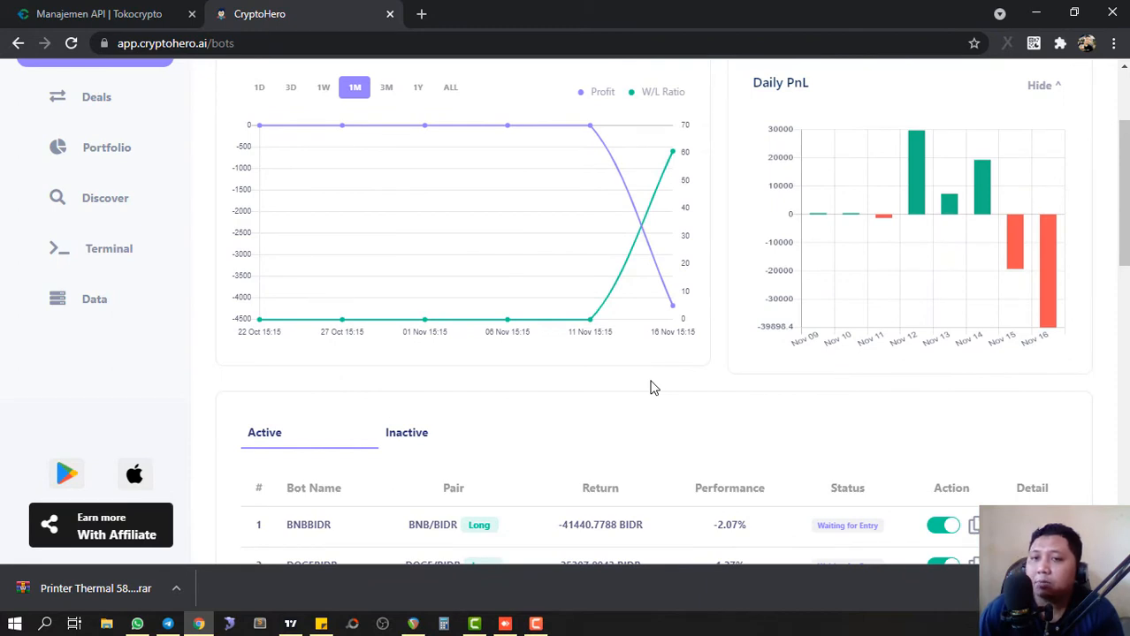
pyautogui.scroll(2, 651, 385)
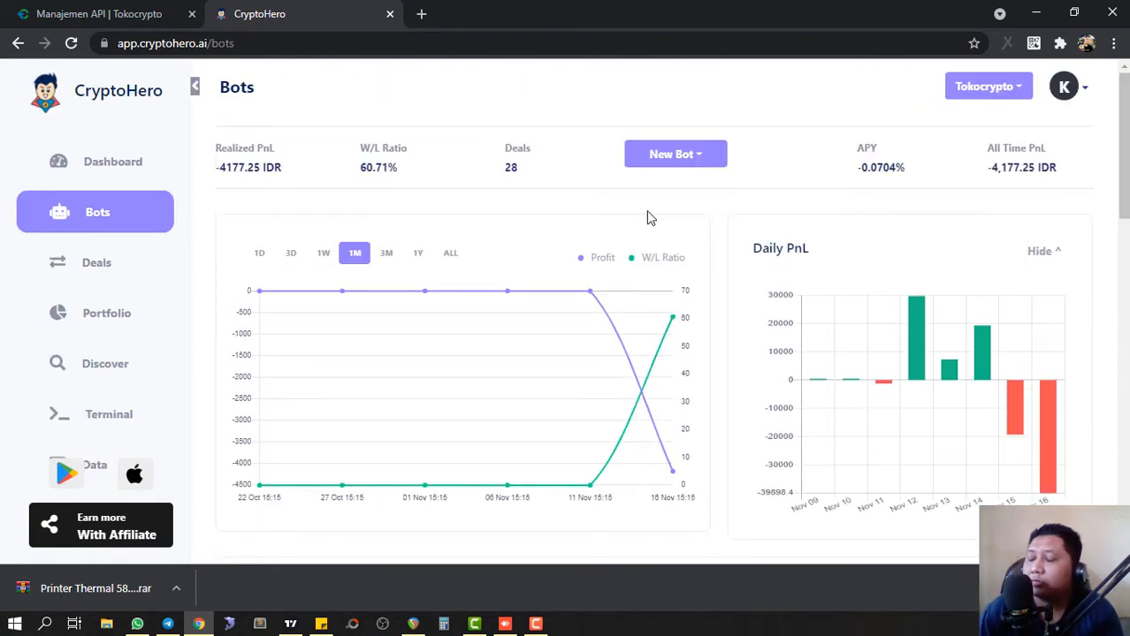
# Start a new Simple bot for Tokocrypto and open its Trading Pair list, currently BTC/USDT.
pyautogui.click(688, 164)
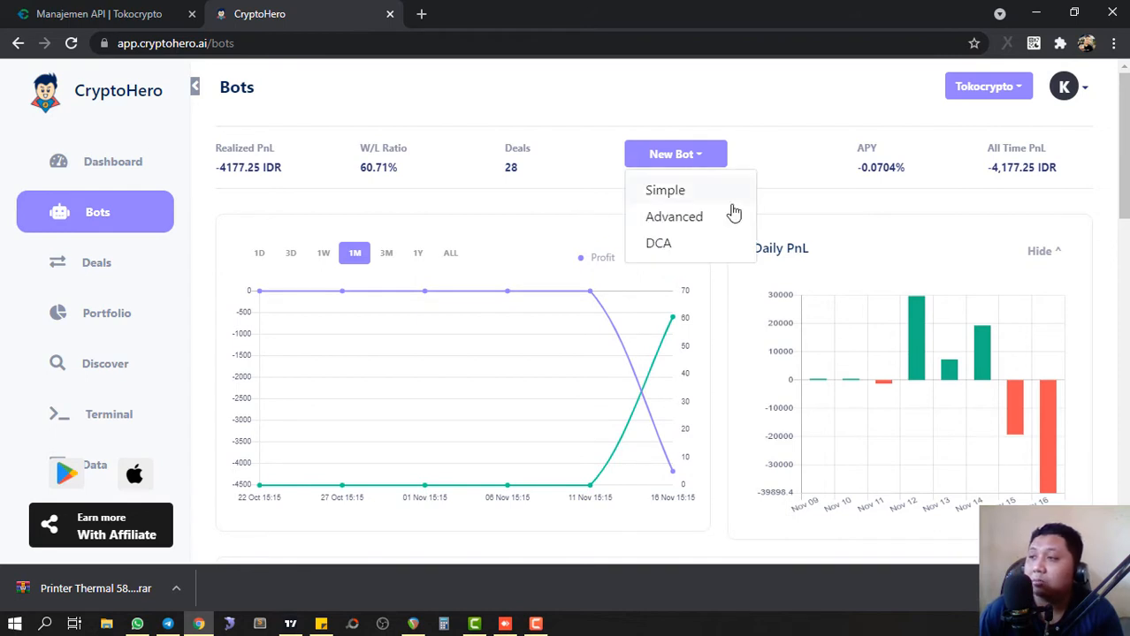
pyautogui.click(676, 190)
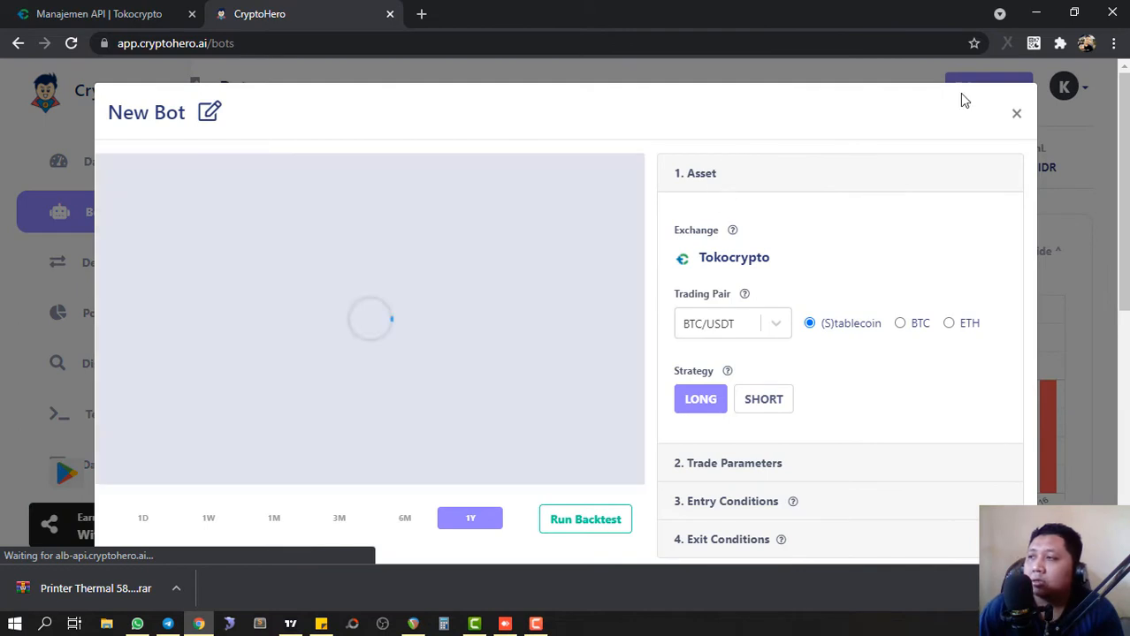
pyautogui.click(1016, 113)
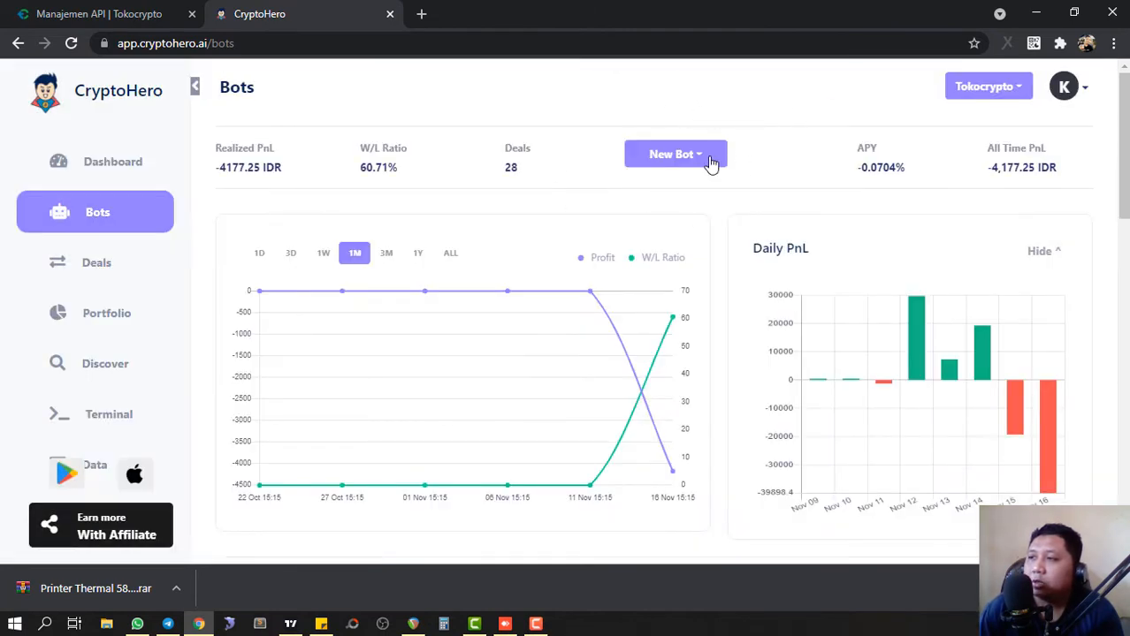
pyautogui.click(711, 157)
pyautogui.click(674, 190)
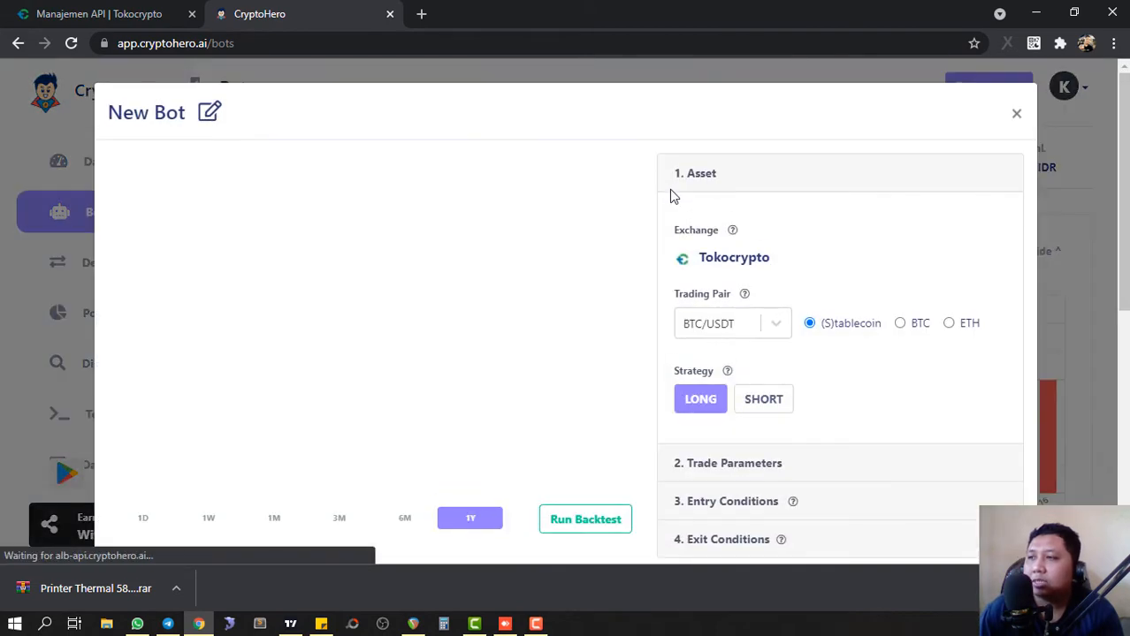
pyautogui.scroll(-2, 839, 235)
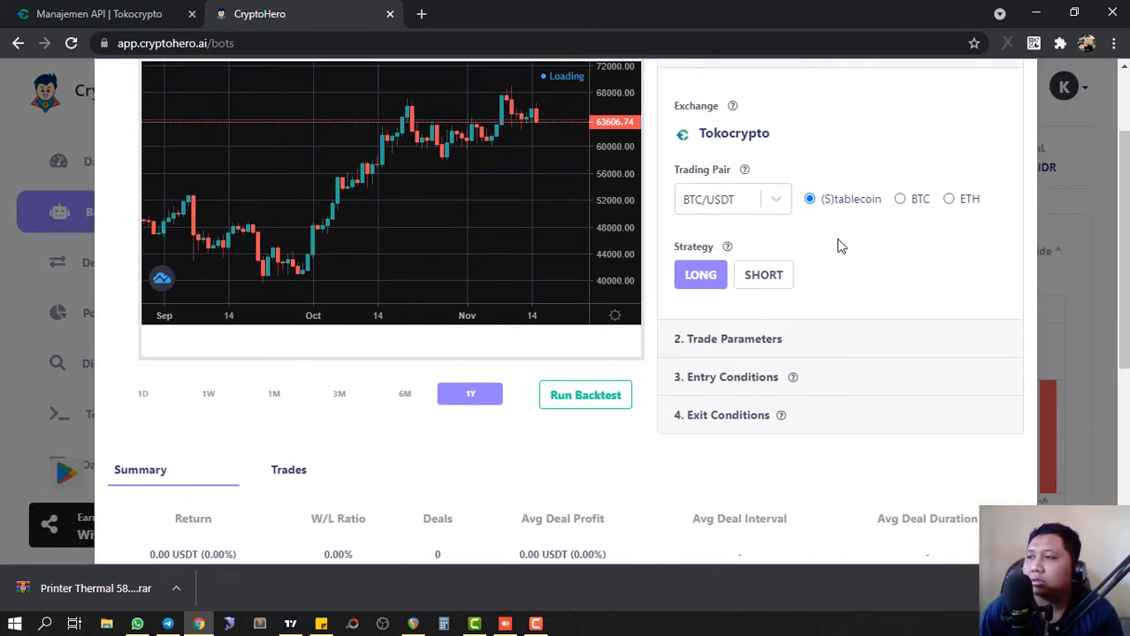
pyautogui.scroll(1, 739, 252)
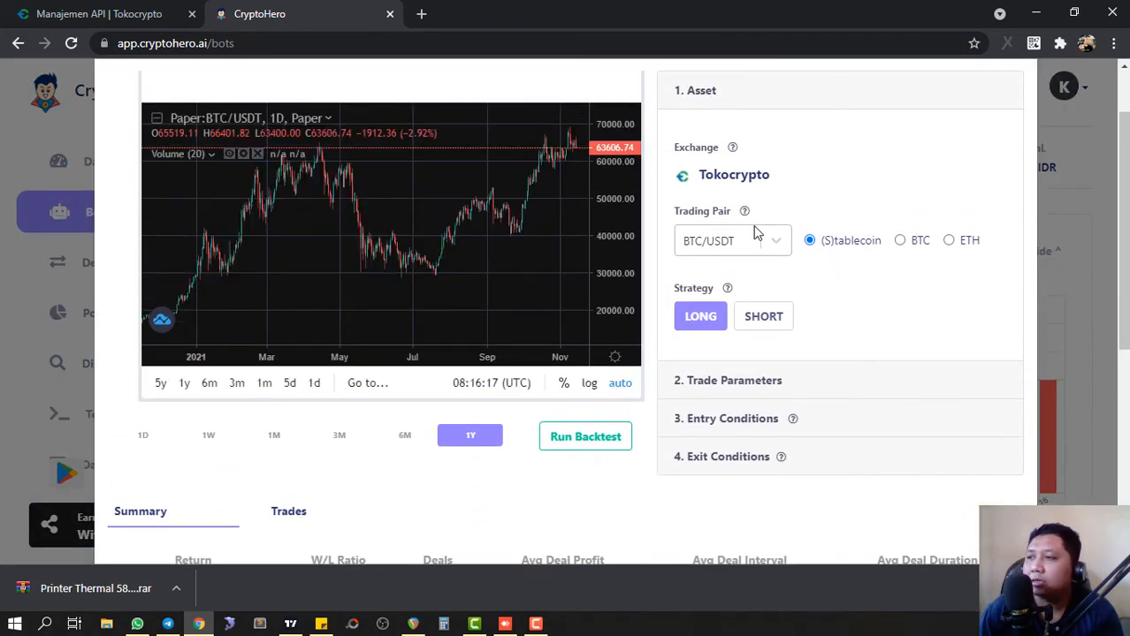
pyautogui.click(736, 246)
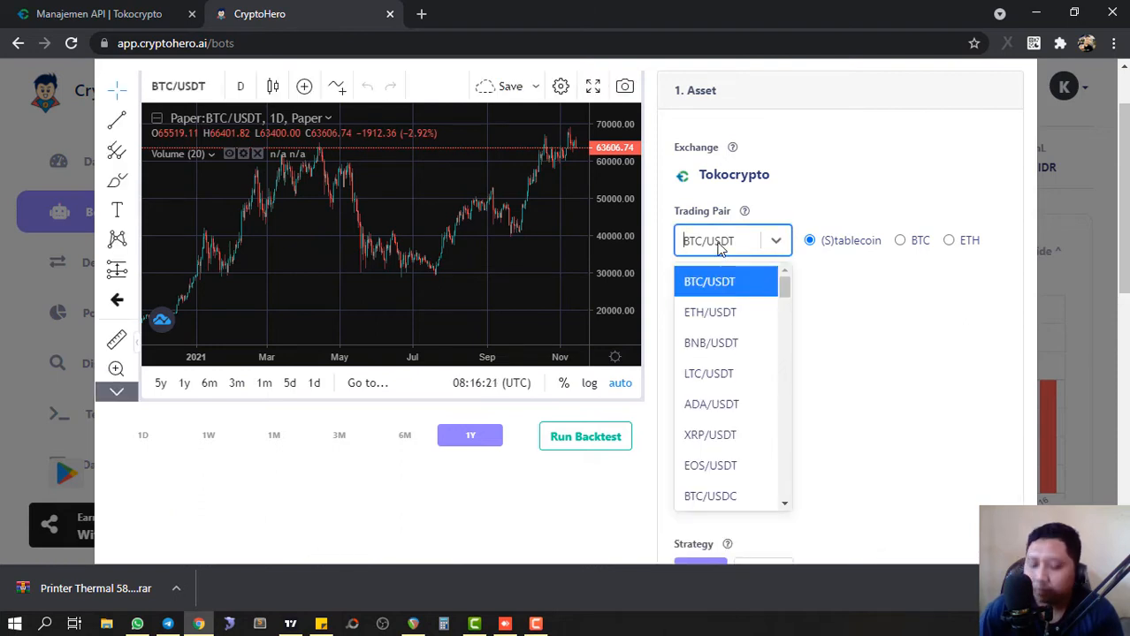
# Search 'xrp' and select XRP/BIDR as the new bot's trading pair.
pyautogui.write('xrp')
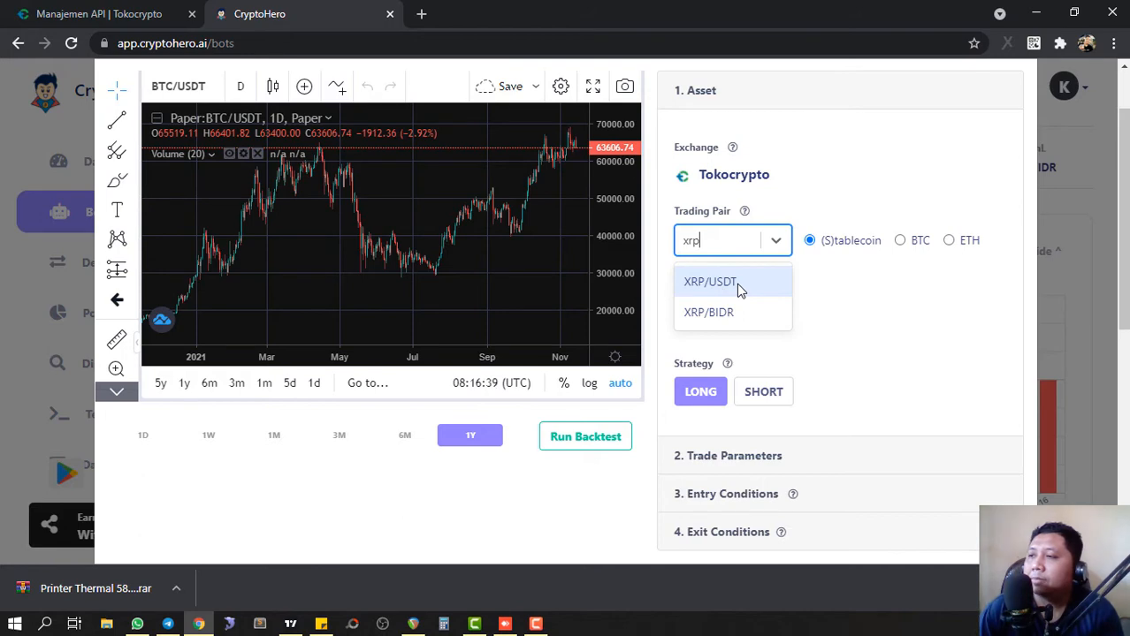
pyautogui.click(712, 315)
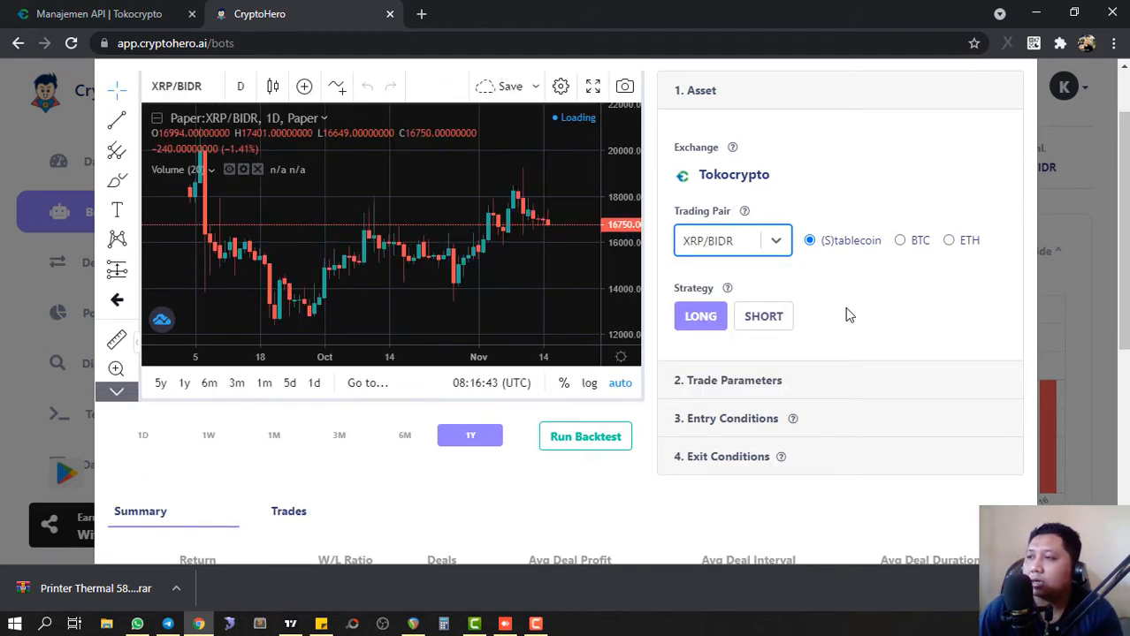
pyautogui.scroll(1, 845, 306)
pyautogui.scroll(-1, 845, 307)
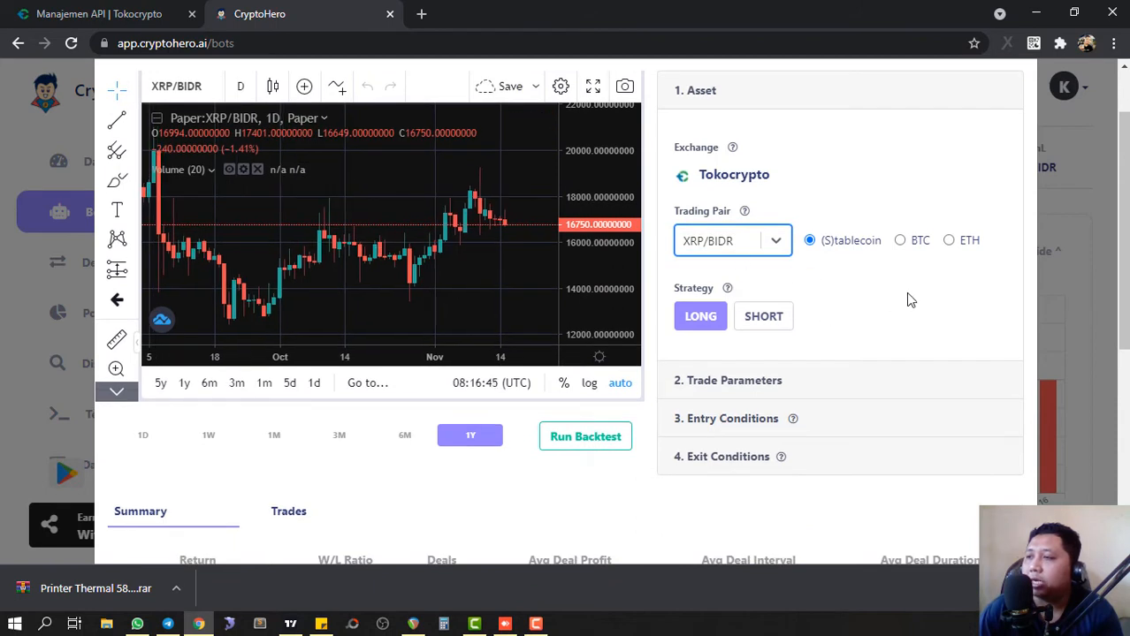
# In Trade Parameters, replace the Fund Allocation amount with 2000000 BIDR.
pyautogui.click(744, 379)
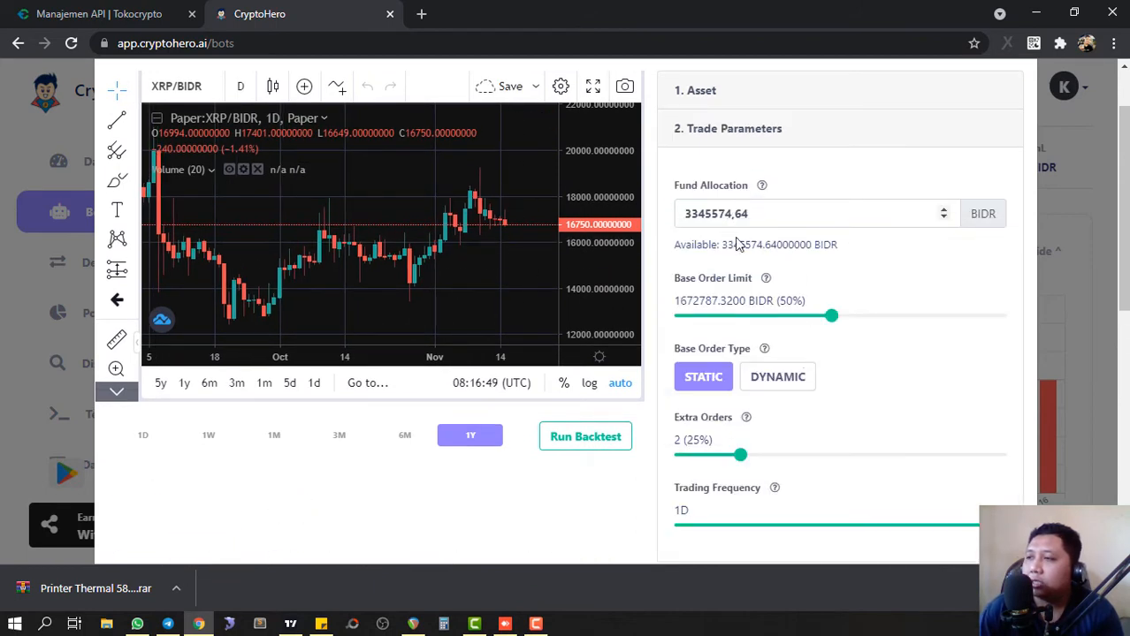
pyautogui.scroll(1, 733, 244)
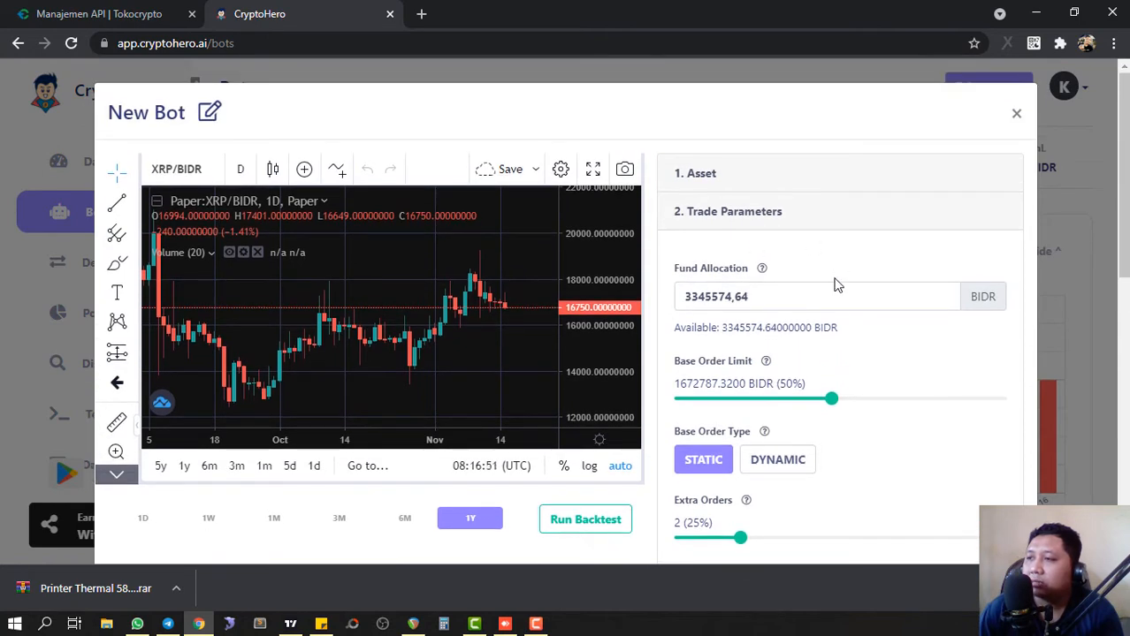
pyautogui.doubleClick(685, 297)
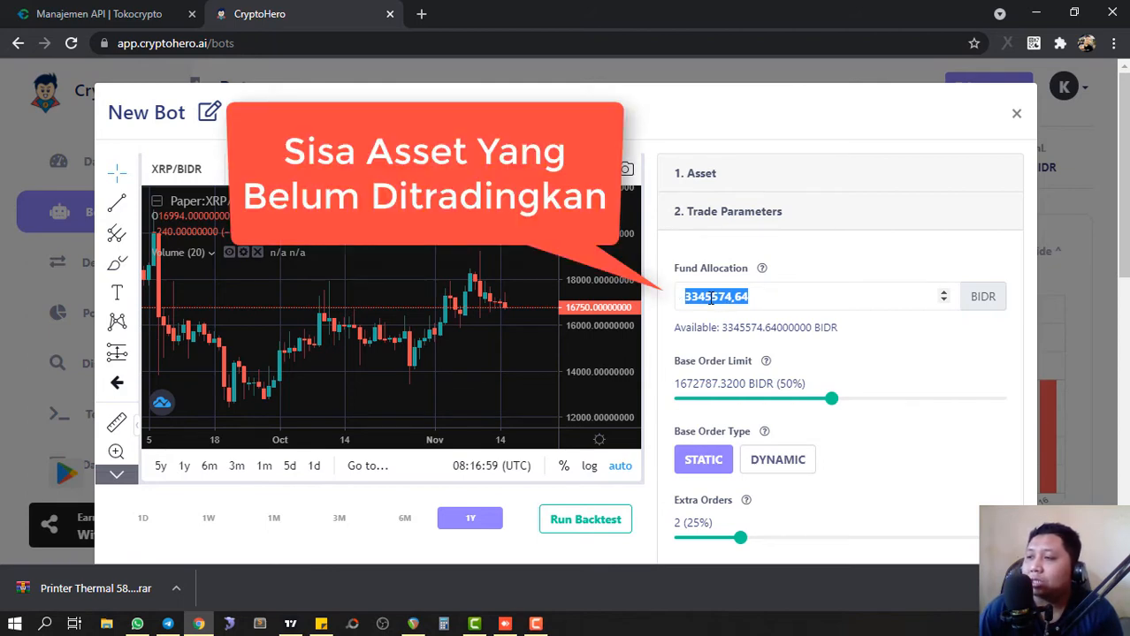
pyautogui.click(711, 298)
pyautogui.moveTo(710, 298); pyautogui.dragTo(688, 299)
pyautogui.moveTo(771, 290); pyautogui.dragTo(691, 292)
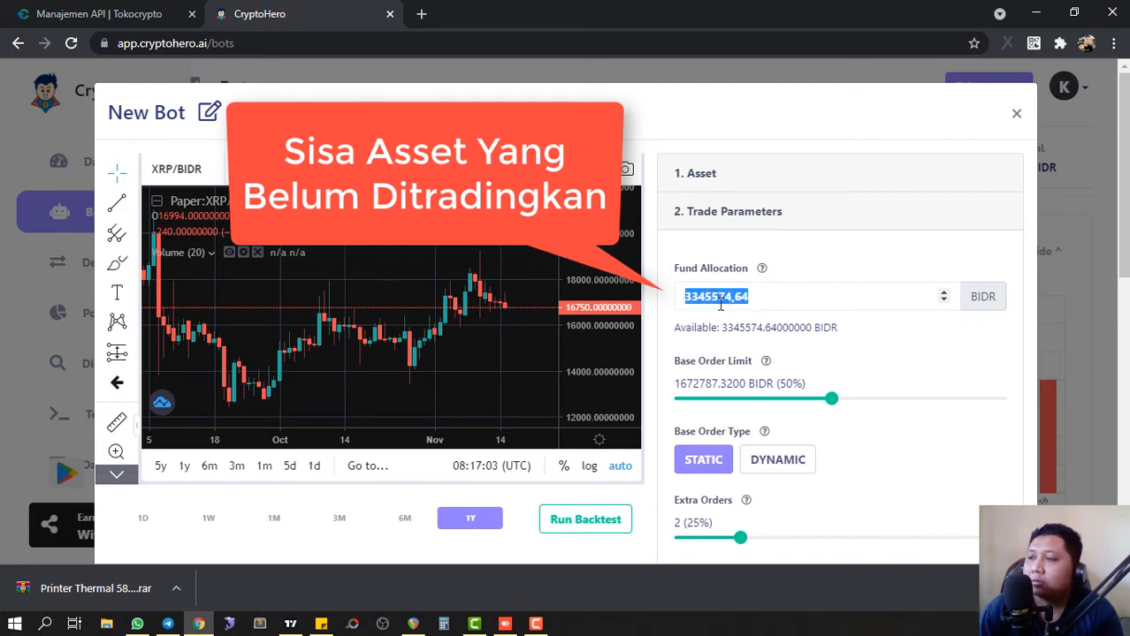
pyautogui.click(774, 303)
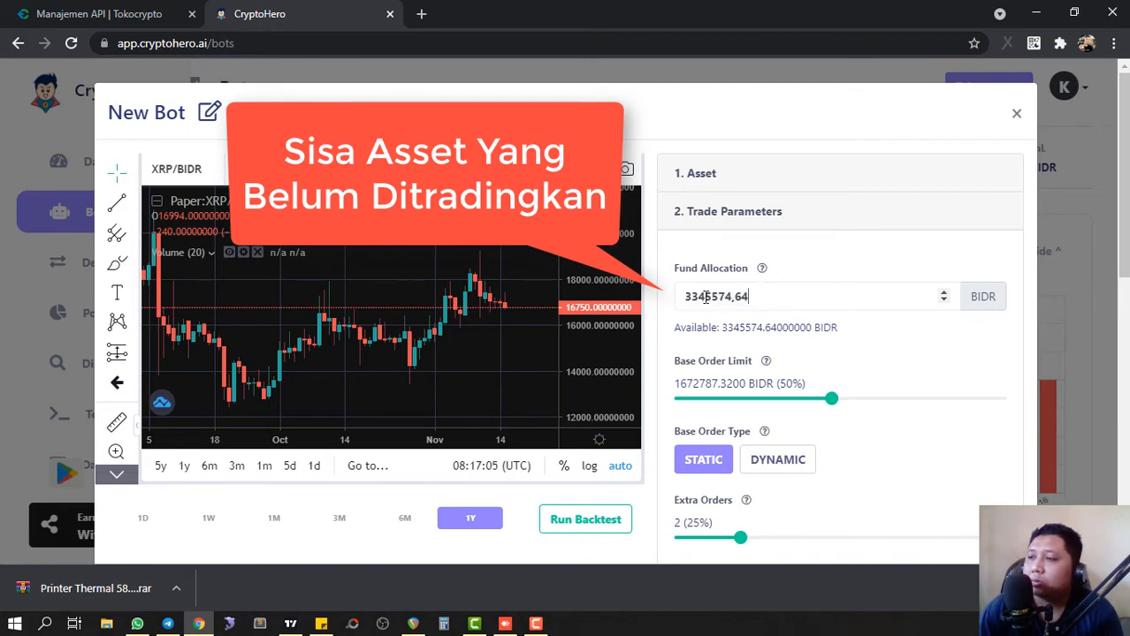
pyautogui.moveTo(774, 292); pyautogui.dragTo(664, 298)
pyautogui.write('2000')
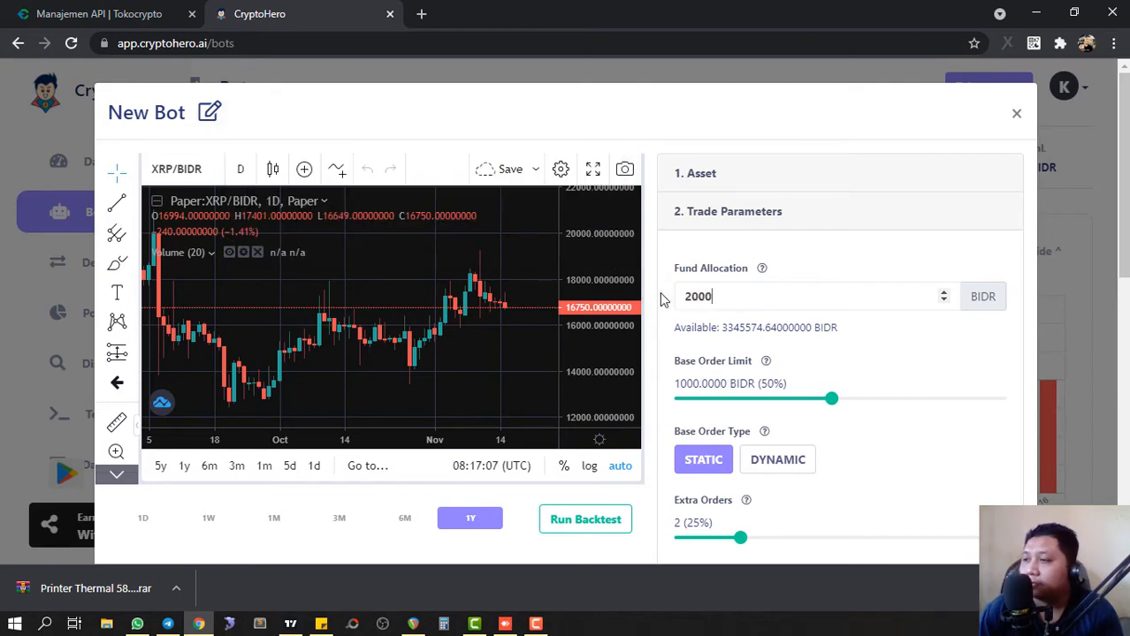
pyautogui.write('000')
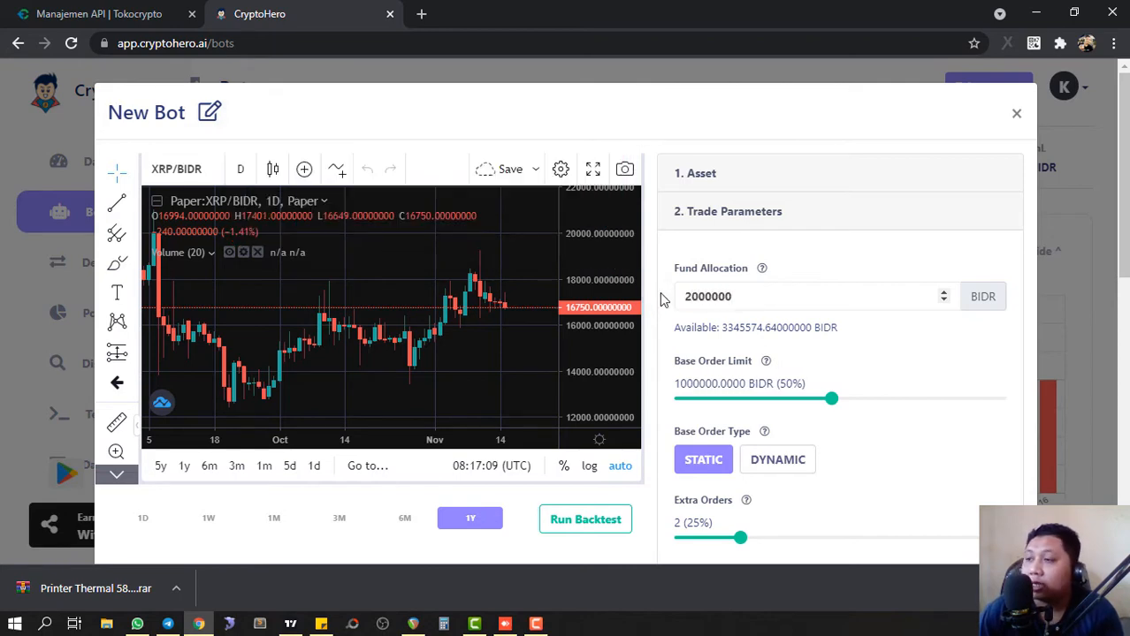
# Lower the Base Order Limit to 25% of funds (500000 BIDR).
pyautogui.scroll(-1, 857, 386)
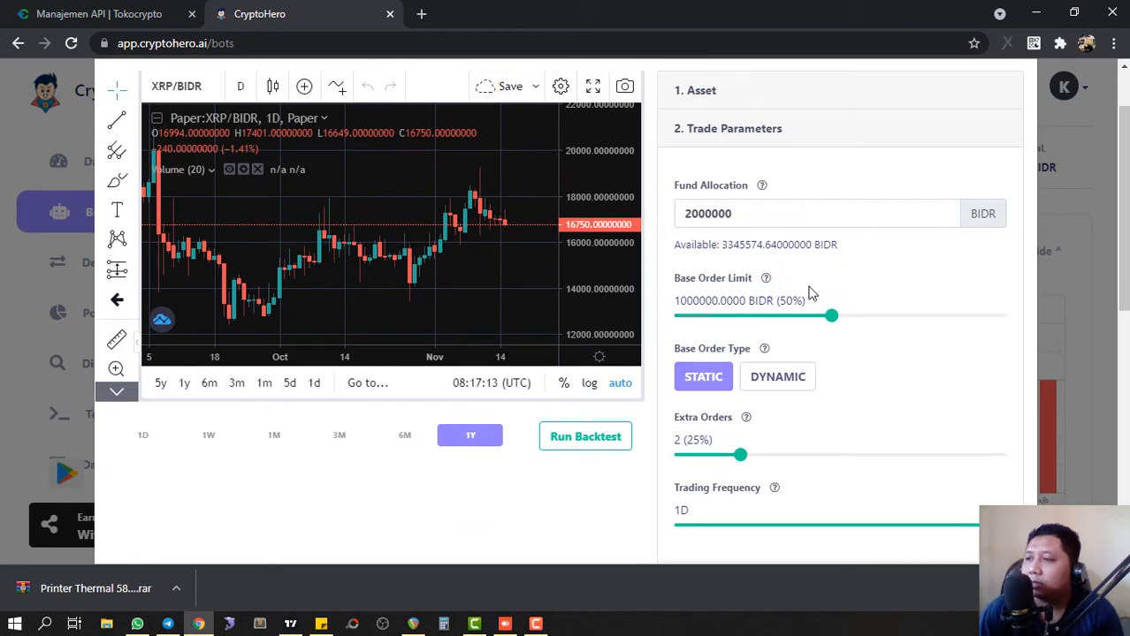
pyautogui.scroll(-1, 879, 338)
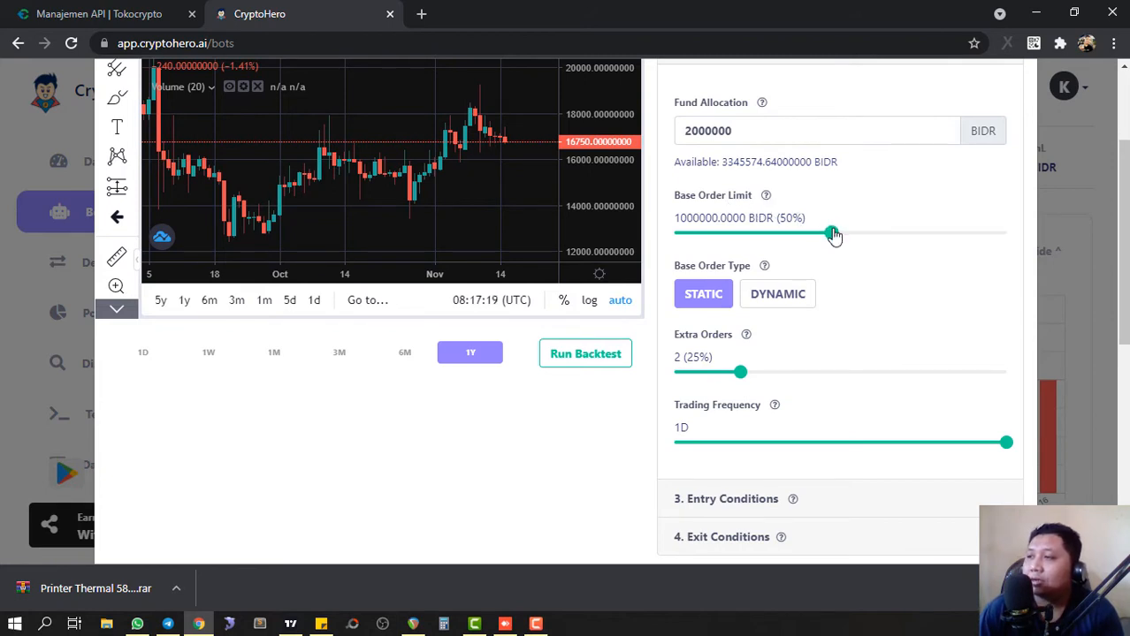
pyautogui.moveTo(833, 235); pyautogui.dragTo(758, 239)
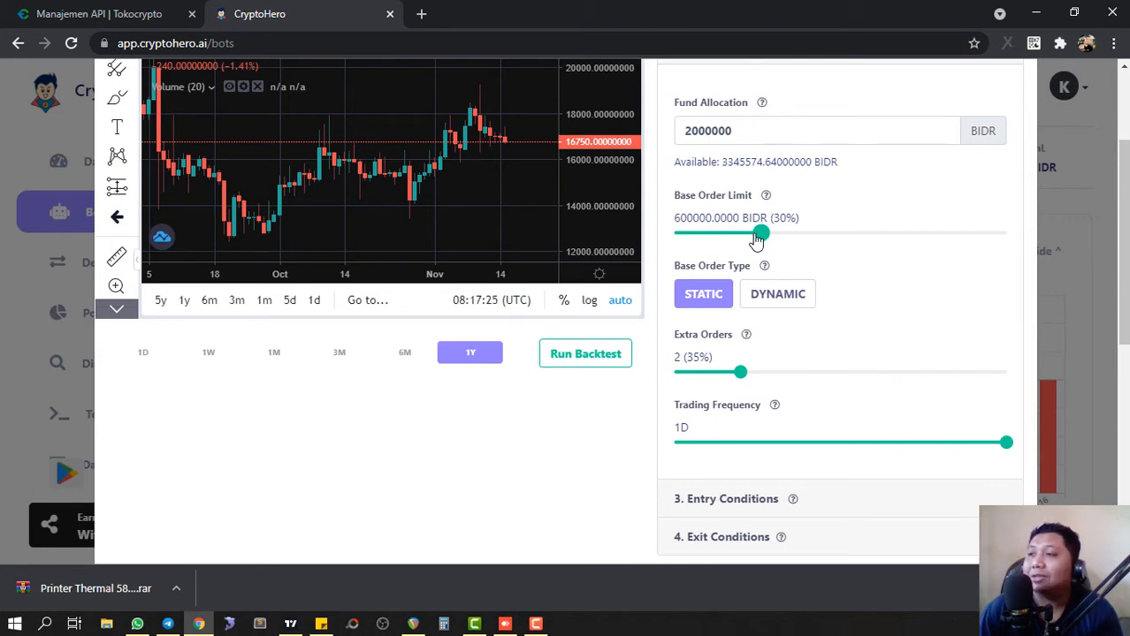
pyautogui.moveTo(755, 241); pyautogui.dragTo(750, 241)
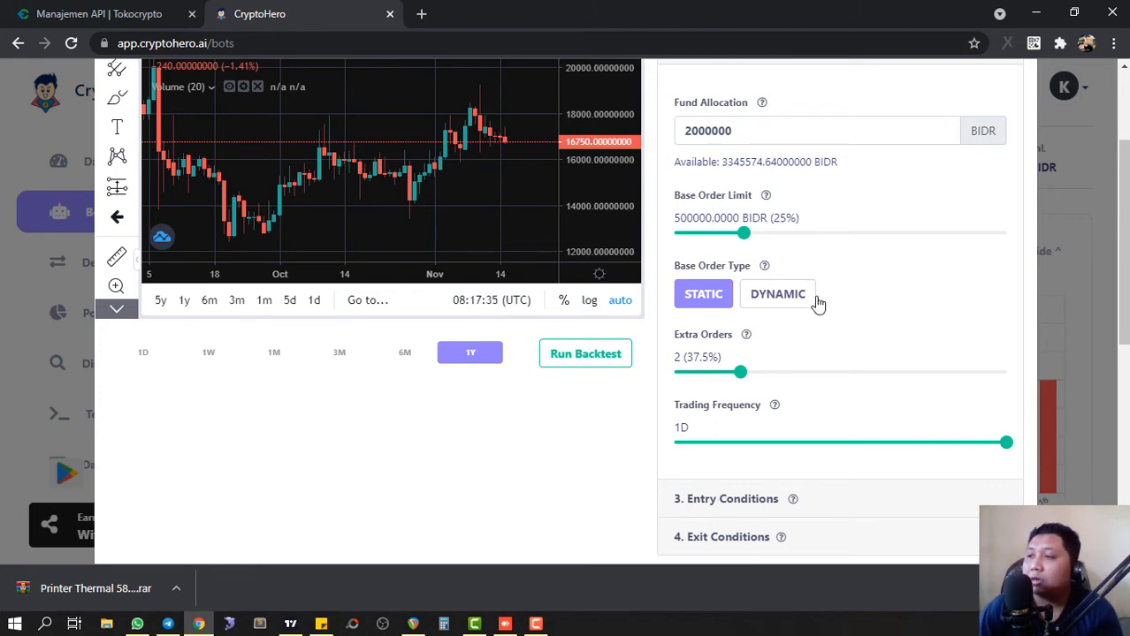
# Raise the Extra Orders count to 3.
pyautogui.scroll(-1, 817, 302)
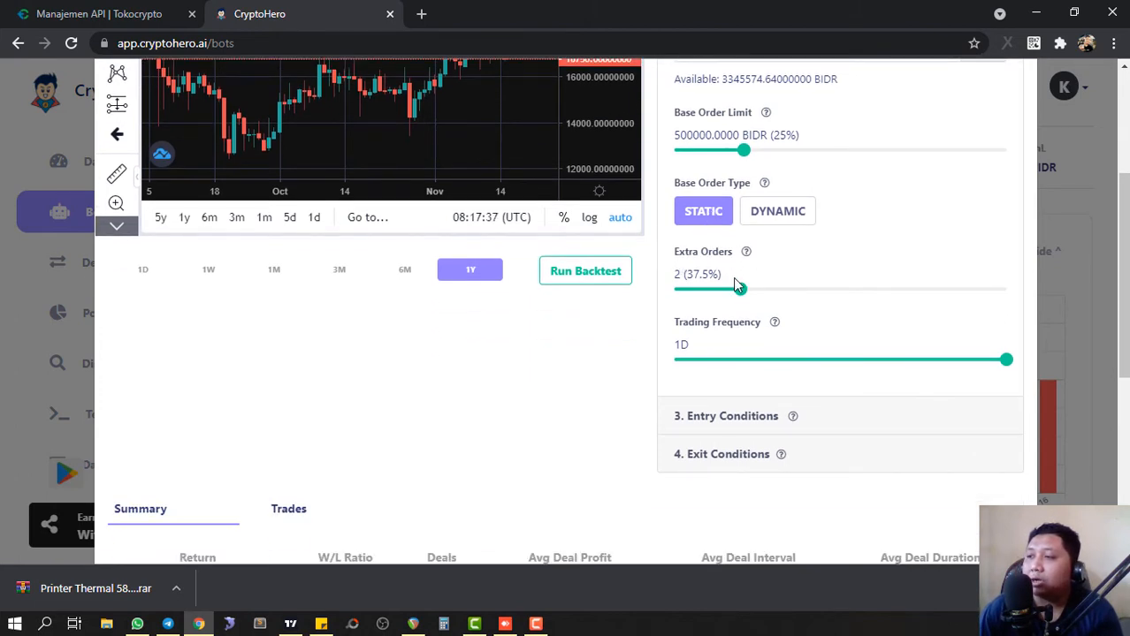
pyautogui.moveTo(733, 297); pyautogui.dragTo(769, 294)
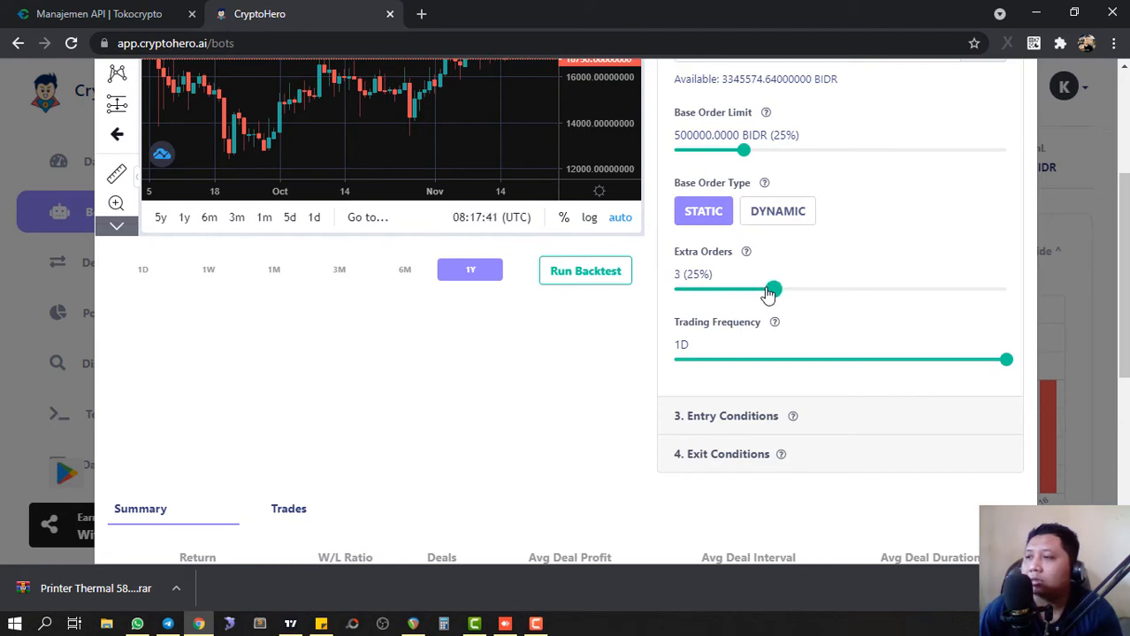
pyautogui.doubleClick(677, 275)
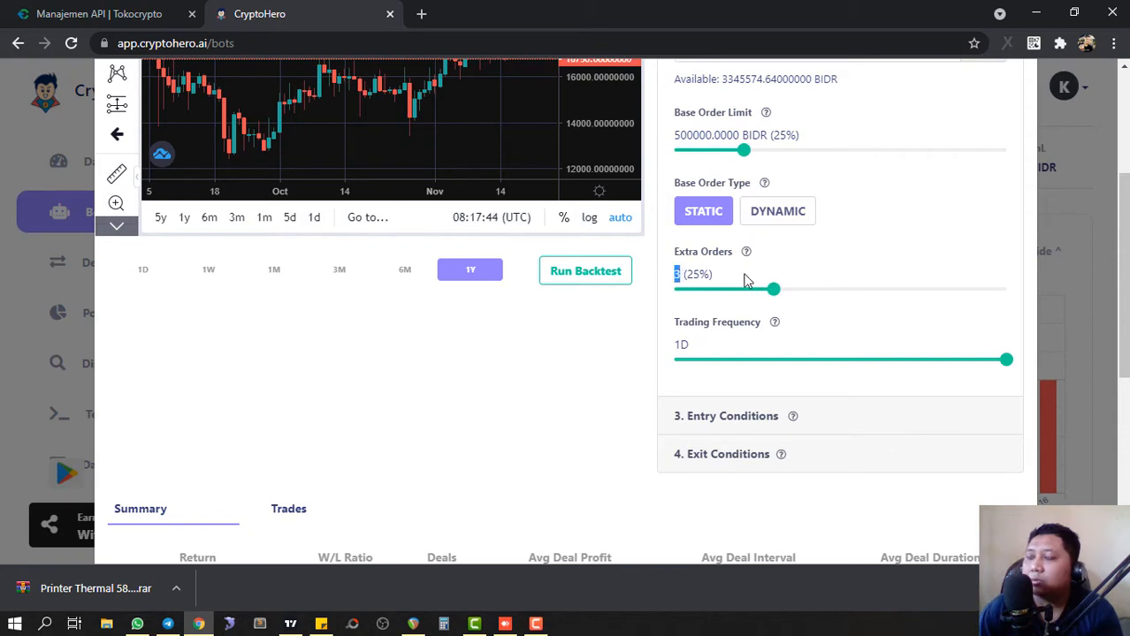
pyautogui.click(815, 269)
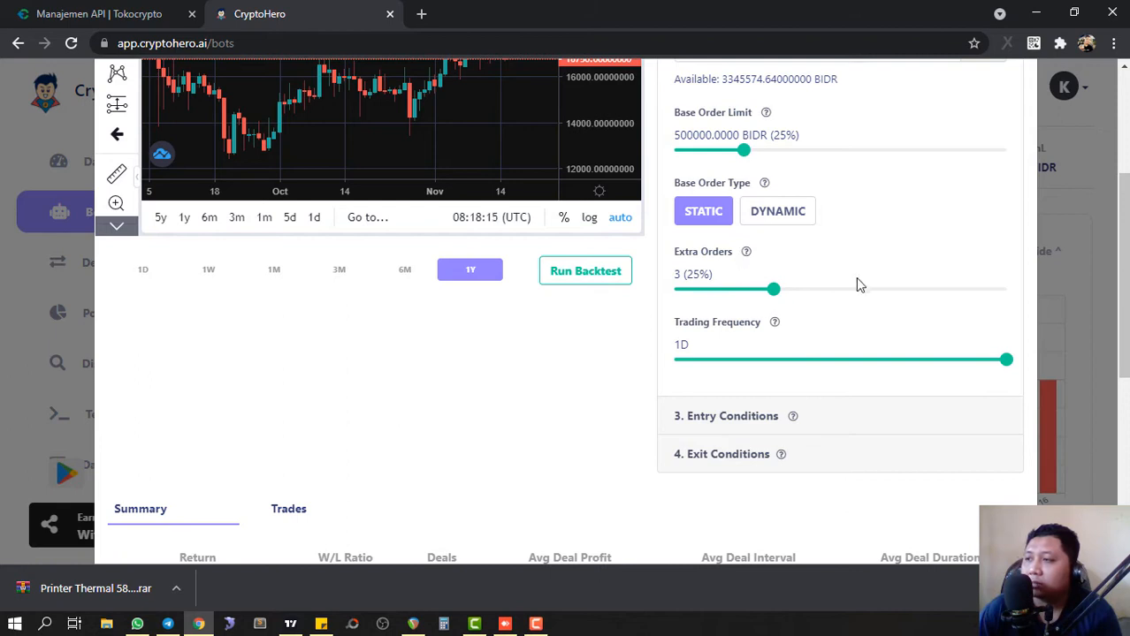
pyautogui.scroll(1, 854, 278)
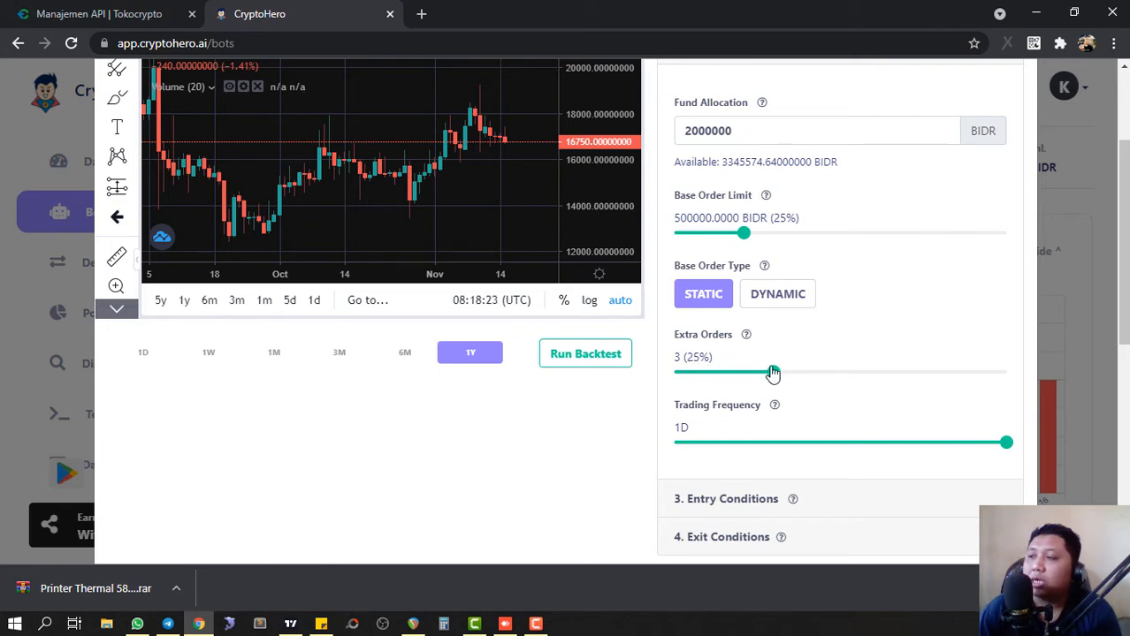
pyautogui.moveTo(772, 373)
pyautogui.mouseDown()
pyautogui.moveTo(811, 371)
pyautogui.moveTo(723, 378)
pyautogui.moveTo(829, 371)
pyautogui.moveTo(774, 371)
pyautogui.mouseUp()
# Set the trading frequency to 1h with the 6M range, and expand Entry Conditions.
pyautogui.scroll(-1, 814, 374)
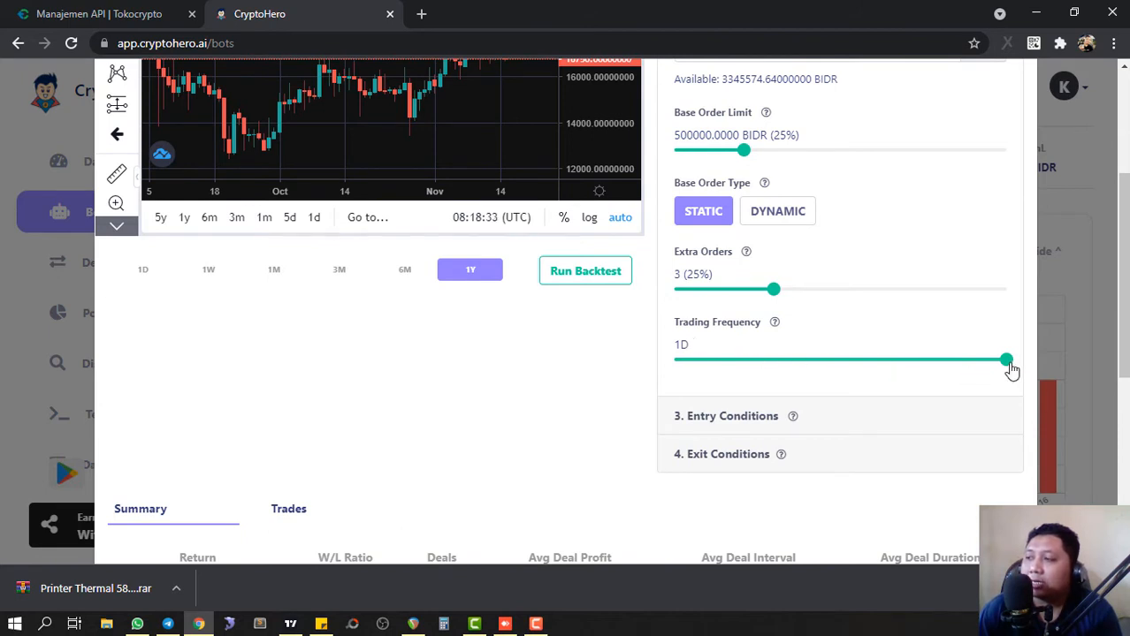
pyautogui.moveTo(998, 367); pyautogui.dragTo(694, 368)
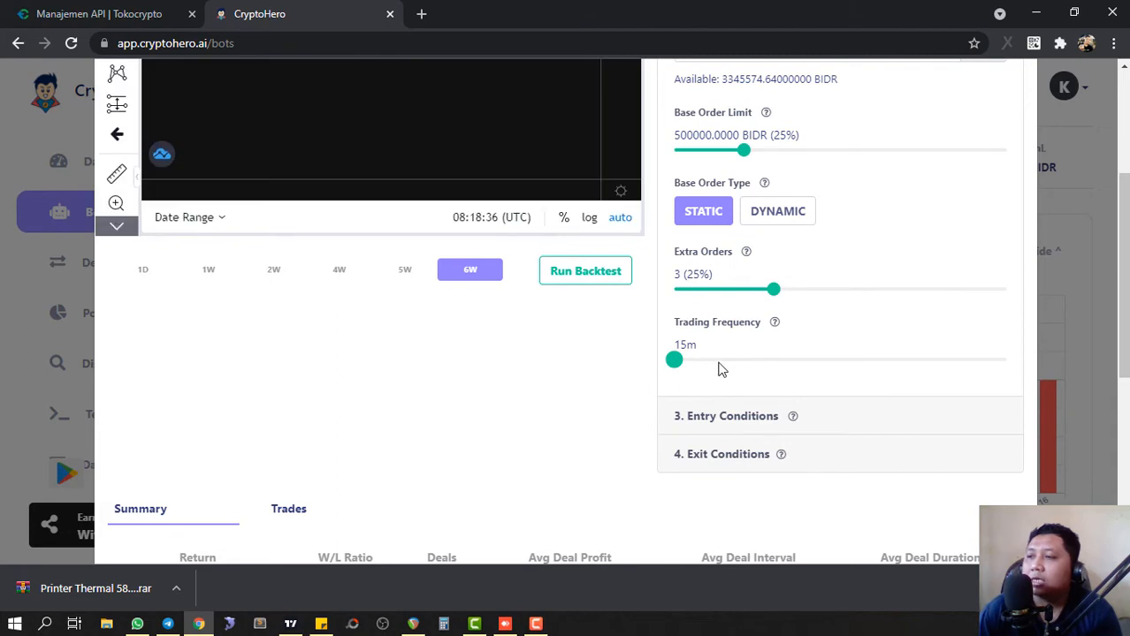
pyautogui.click(733, 361)
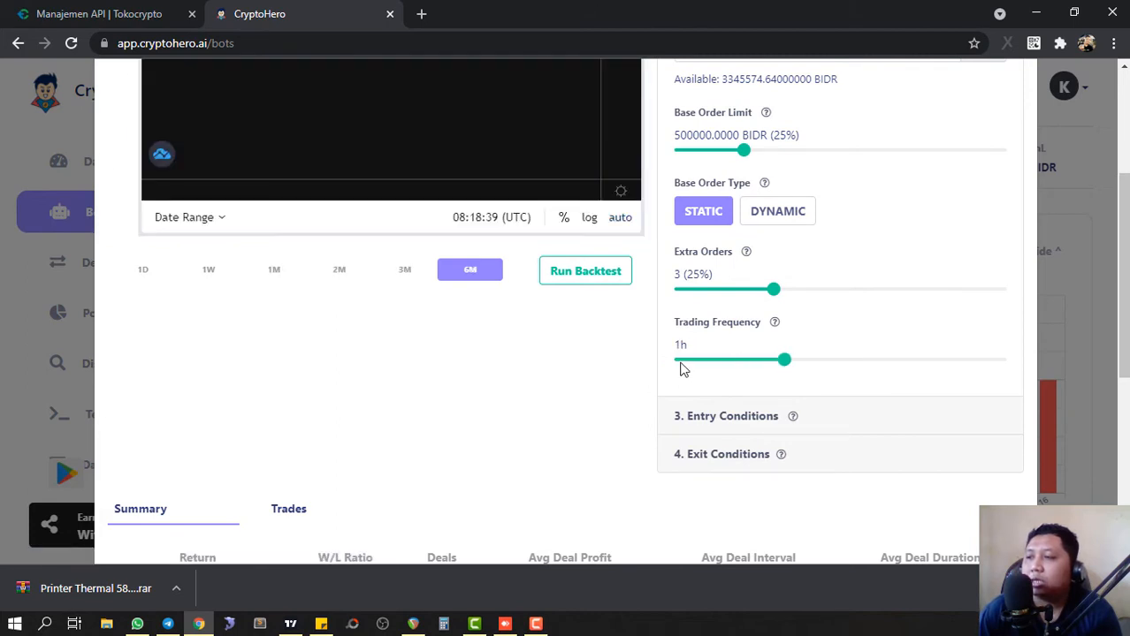
pyautogui.scroll(1, 830, 389)
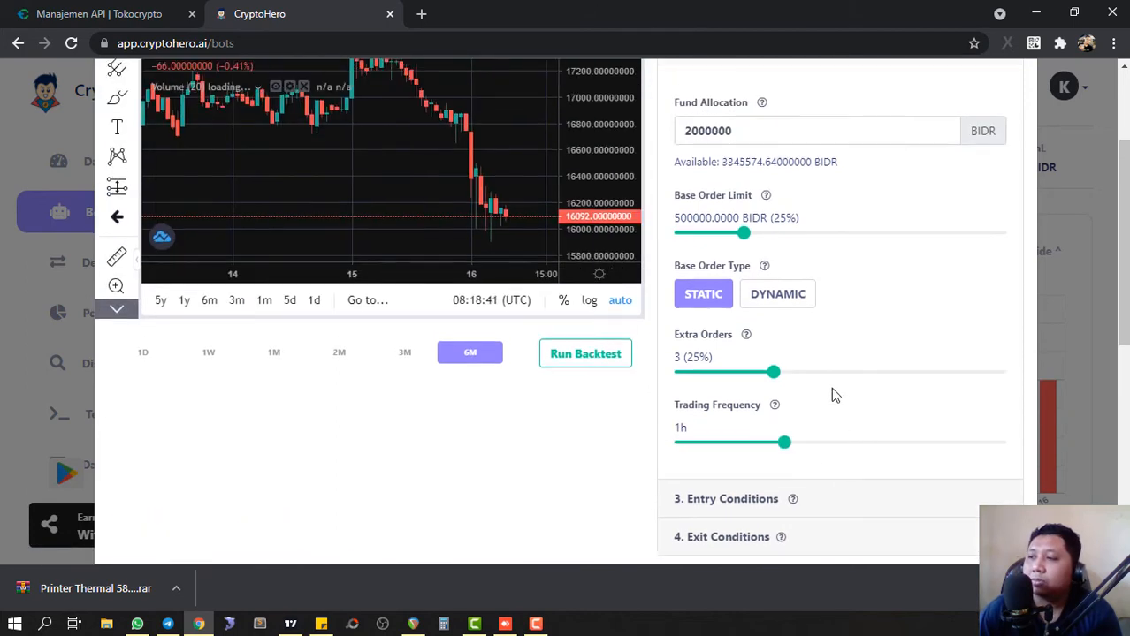
pyautogui.moveTo(784, 442); pyautogui.dragTo(676, 449)
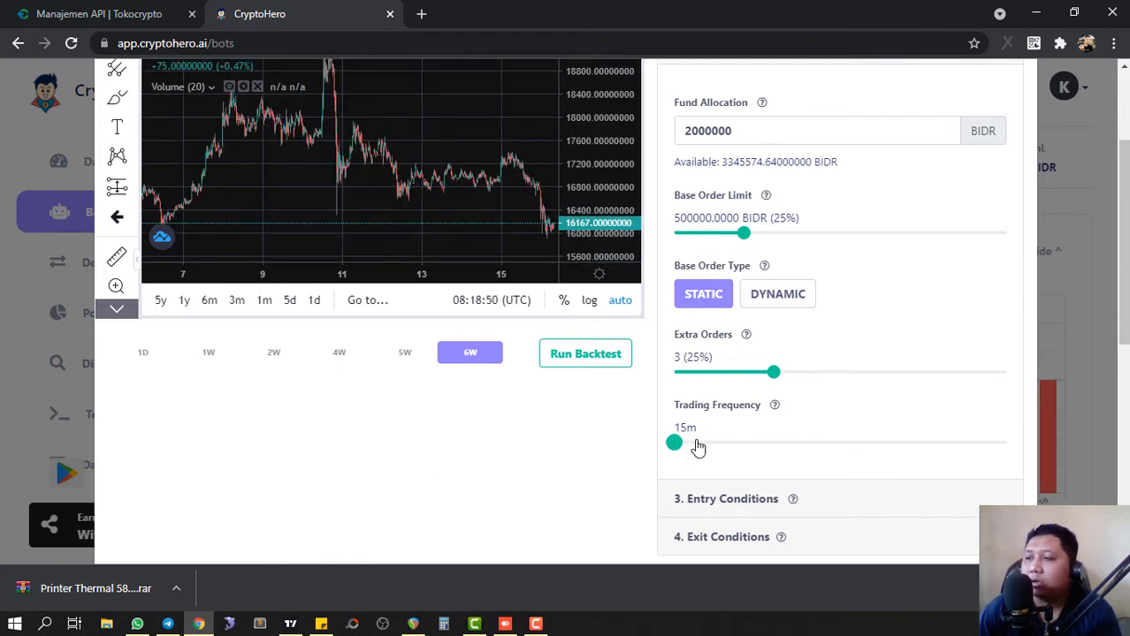
pyautogui.click(736, 442)
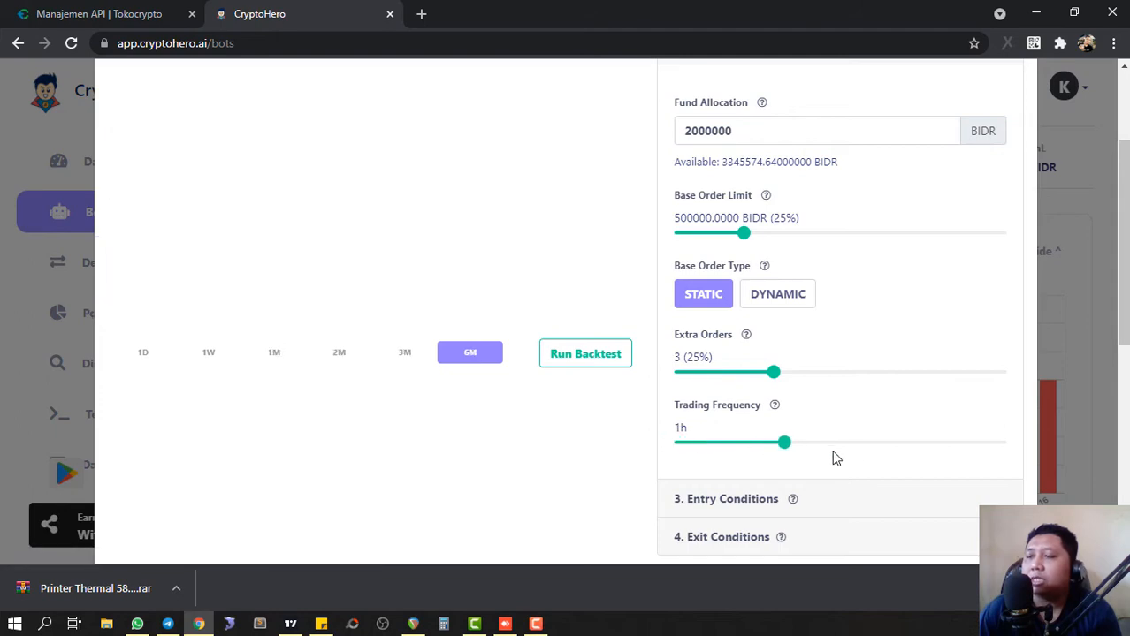
pyautogui.scroll(3, 986, 465)
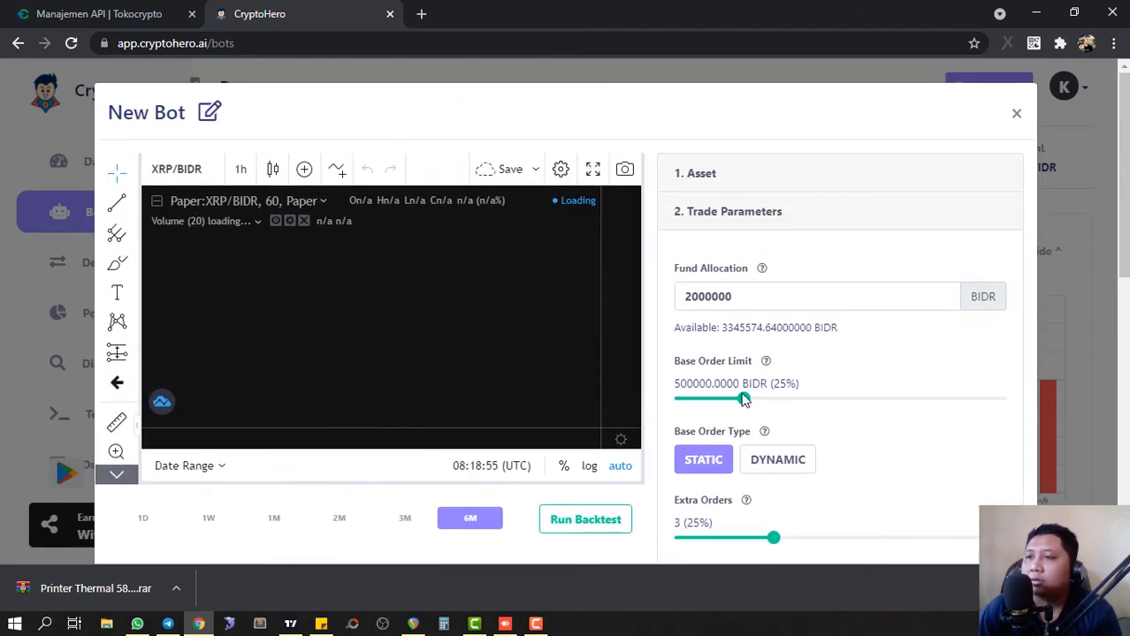
pyautogui.scroll(-2, 919, 474)
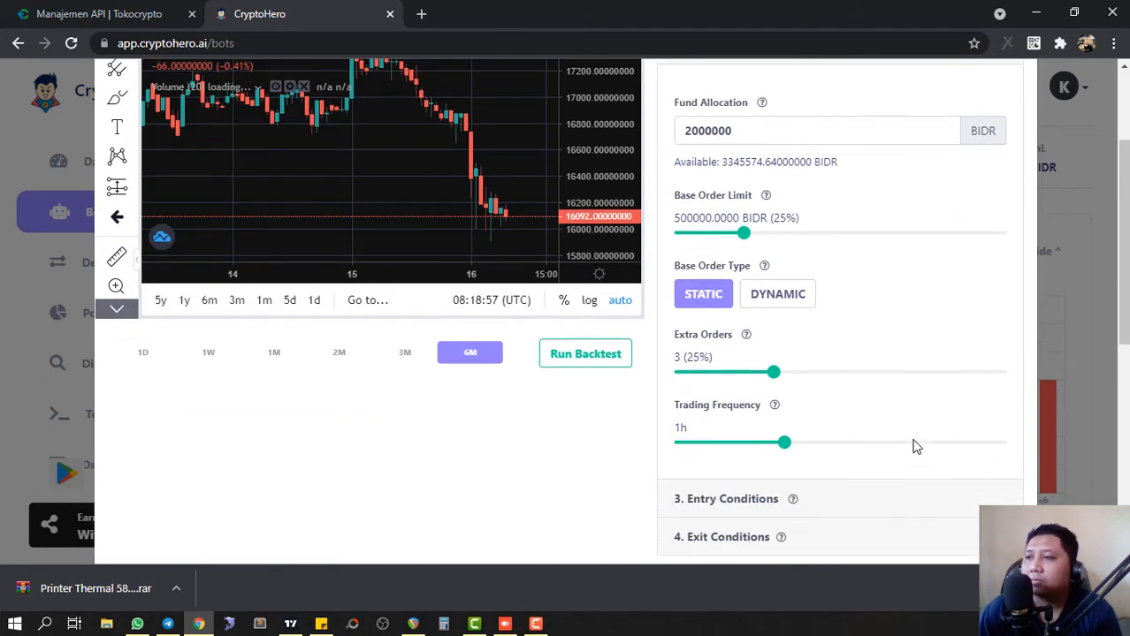
pyautogui.scroll(-2, 842, 499)
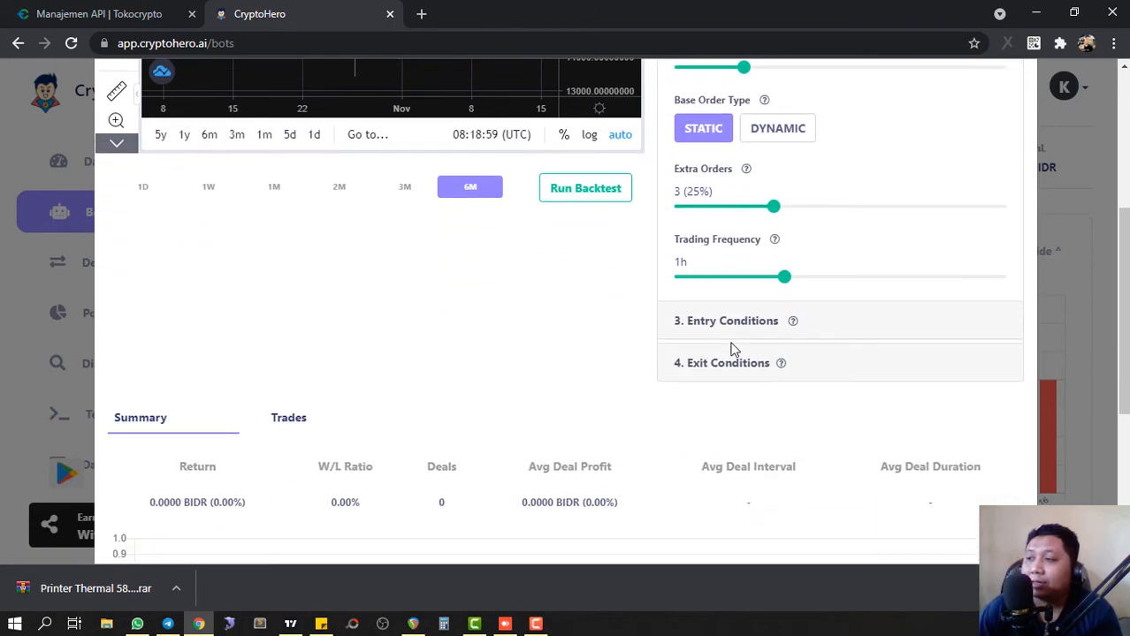
pyautogui.click(802, 345)
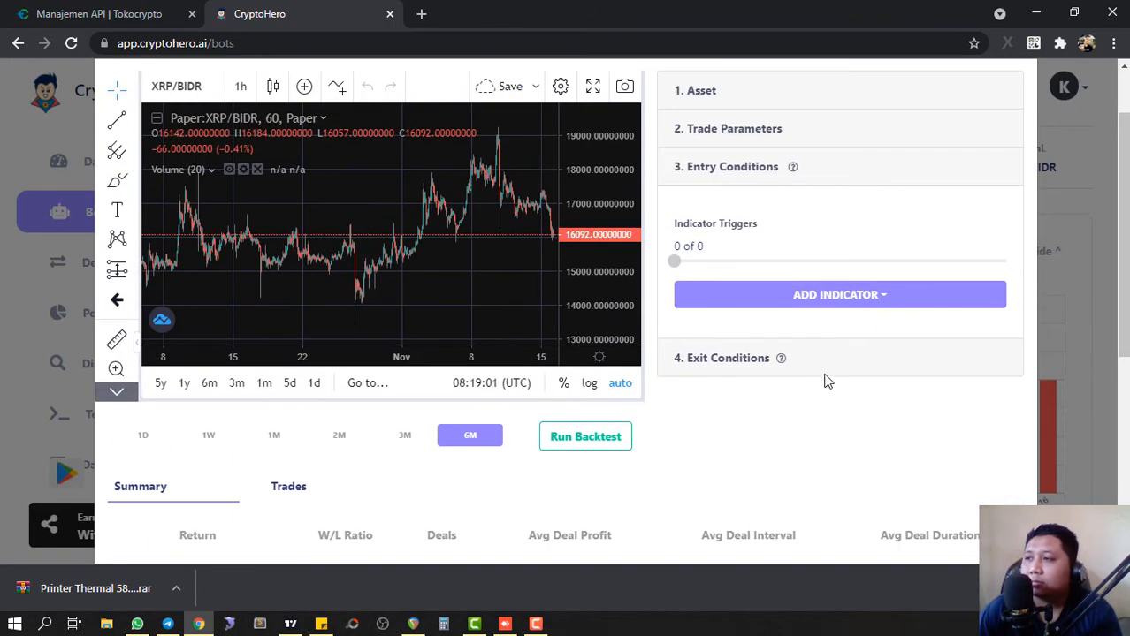
# Add Bollinger Band and EMA as entry indicator triggers.
pyautogui.scroll(1, 825, 379)
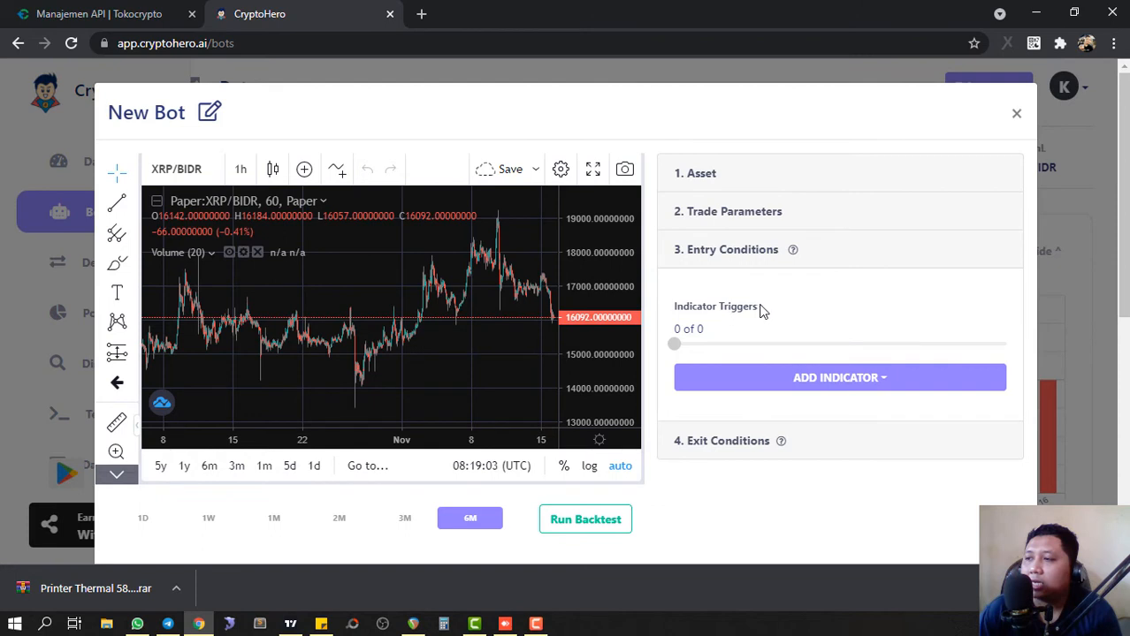
pyautogui.click(819, 383)
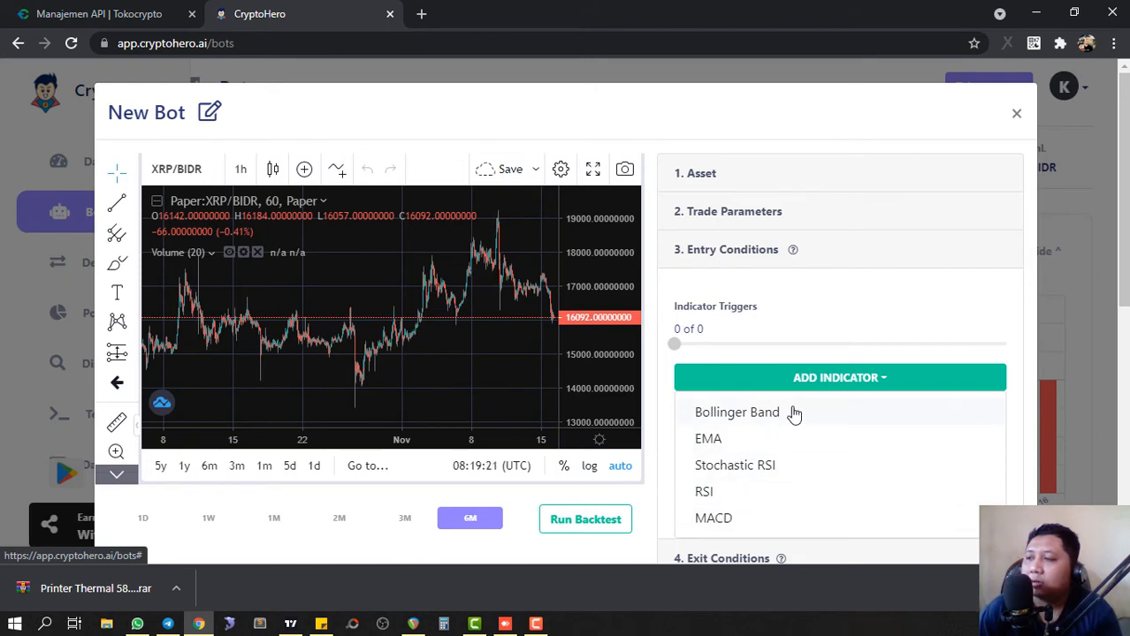
pyautogui.click(730, 424)
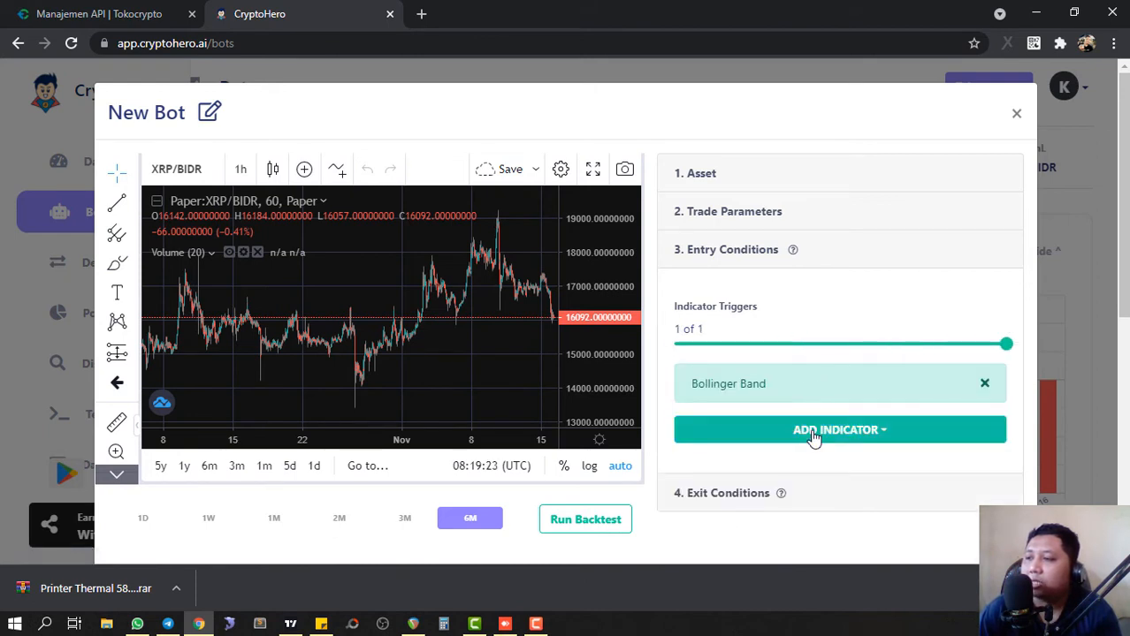
pyautogui.click(812, 433)
pyautogui.click(736, 491)
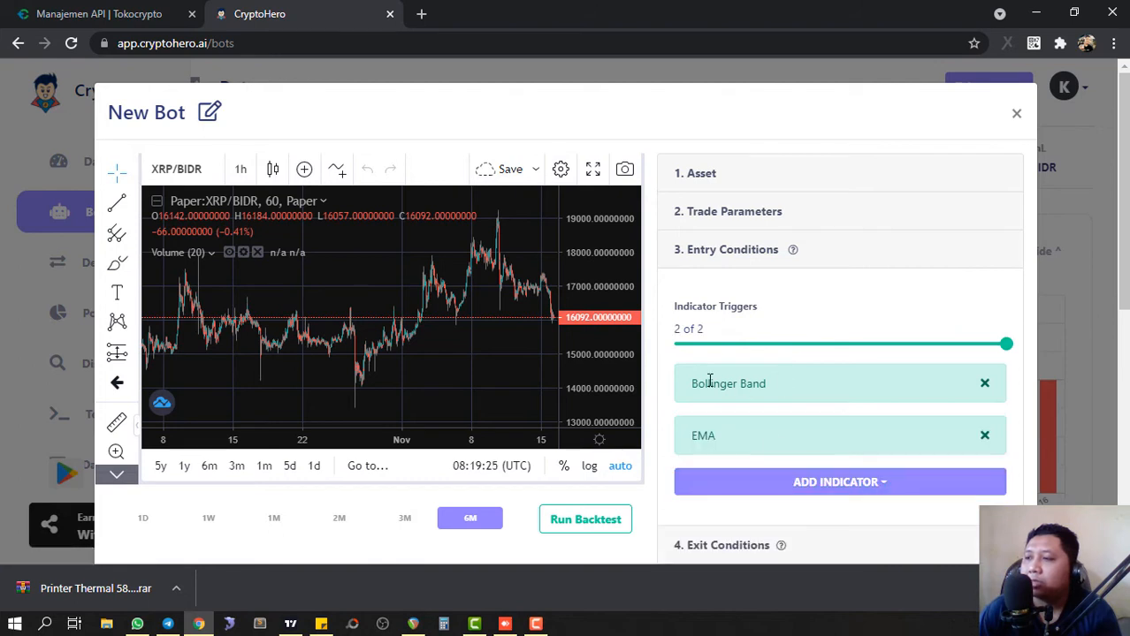
# Require only 1 of the 2 indicator triggers for entry.
pyautogui.moveTo(765, 307); pyautogui.dragTo(674, 305)
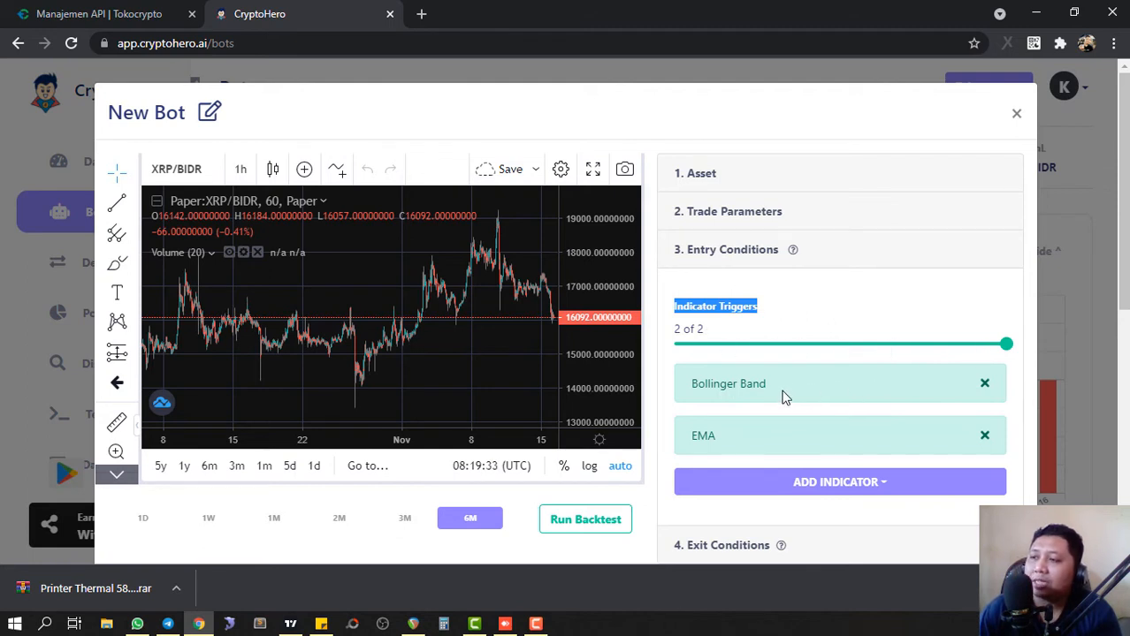
pyautogui.moveTo(777, 383); pyautogui.dragTo(686, 389)
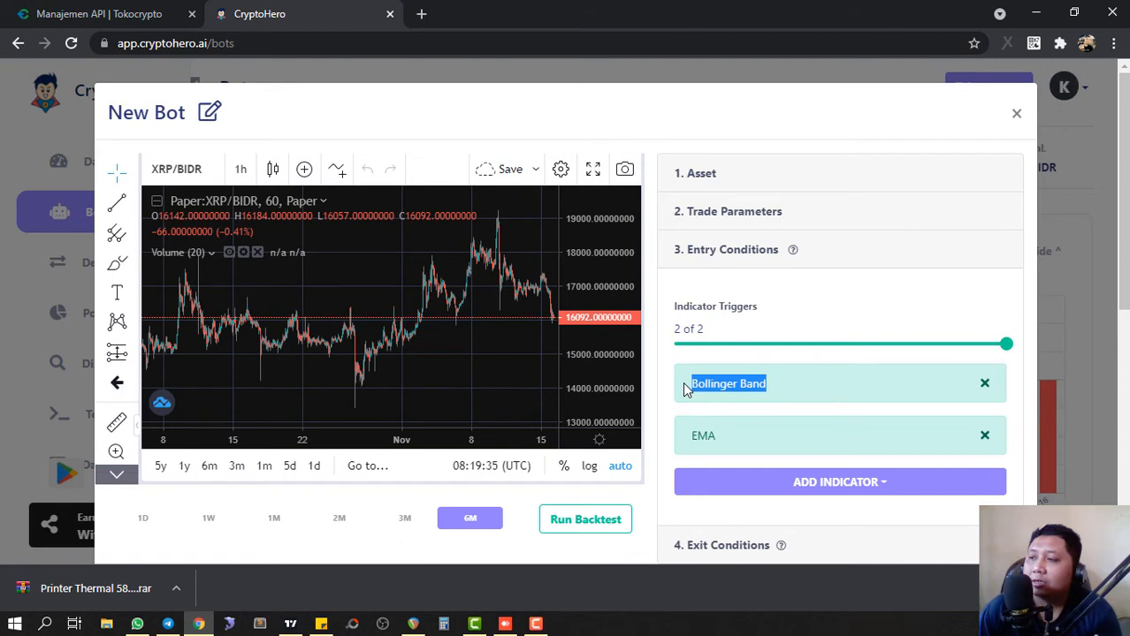
pyautogui.moveTo(723, 437); pyautogui.dragTo(691, 437)
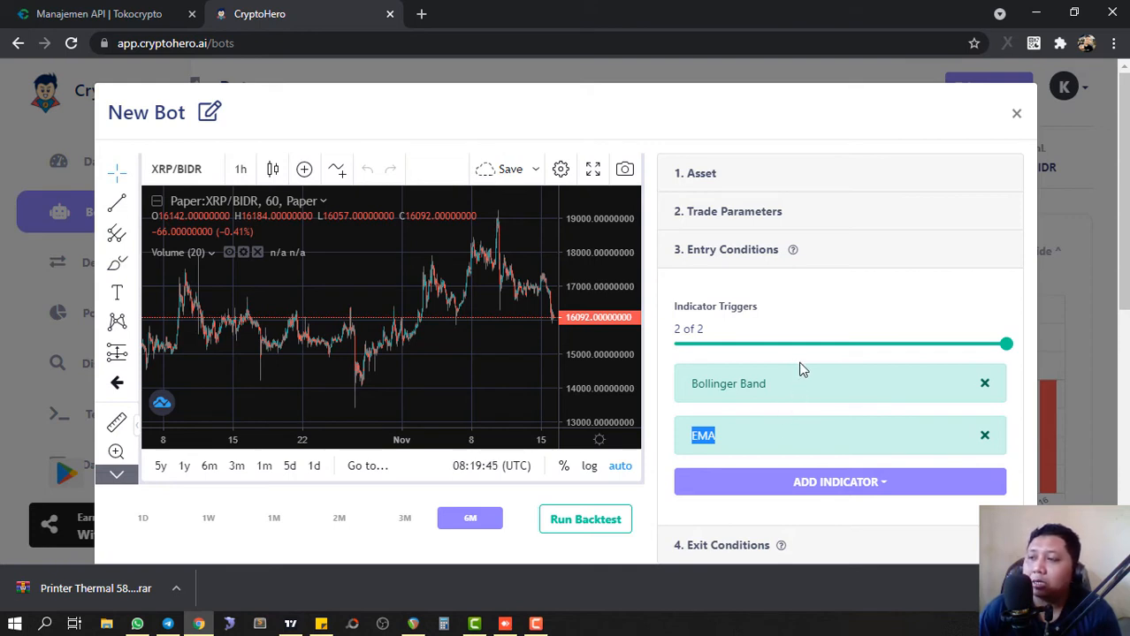
pyautogui.moveTo(778, 384); pyautogui.dragTo(691, 385)
pyautogui.moveTo(716, 435); pyautogui.dragTo(697, 435)
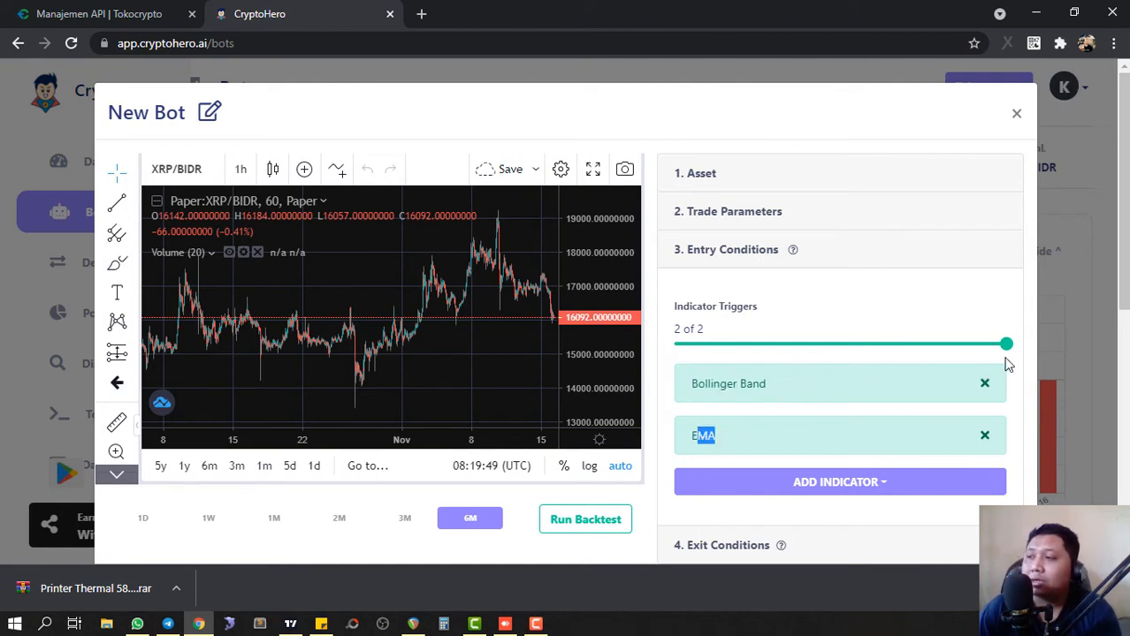
pyautogui.click(867, 357)
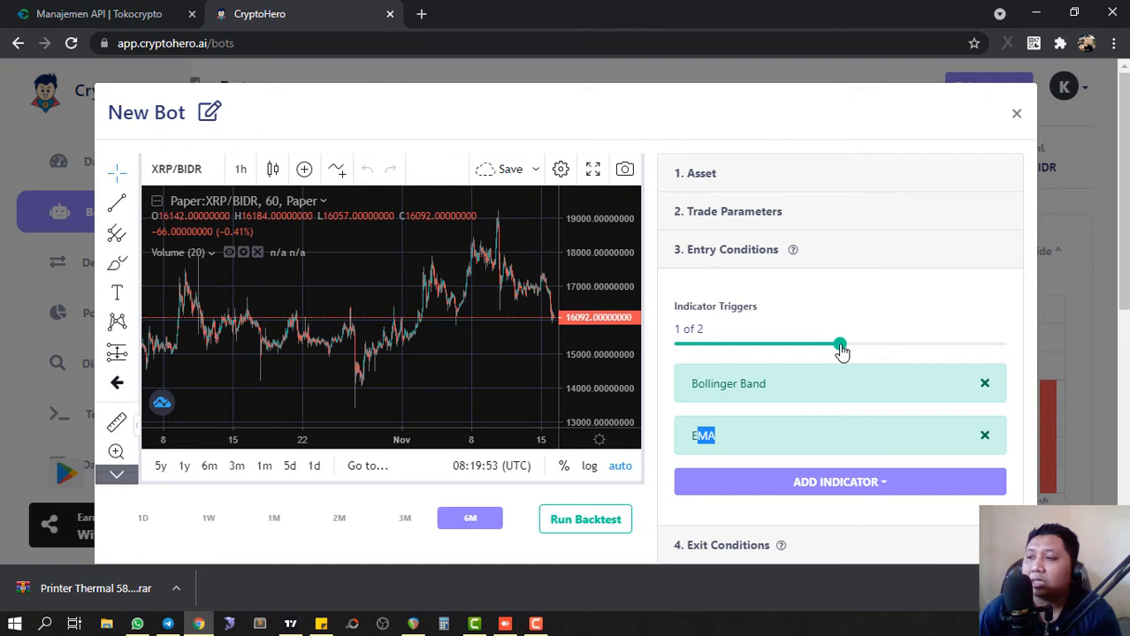
pyautogui.click(791, 395)
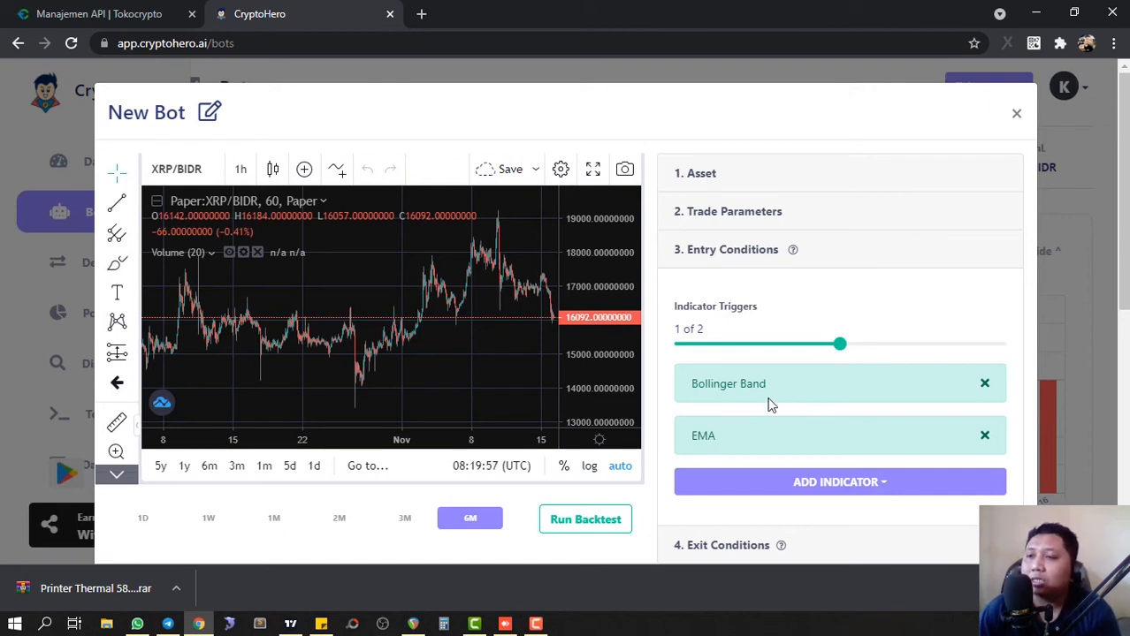
pyautogui.moveTo(539, 338); pyautogui.dragTo(486, 316)
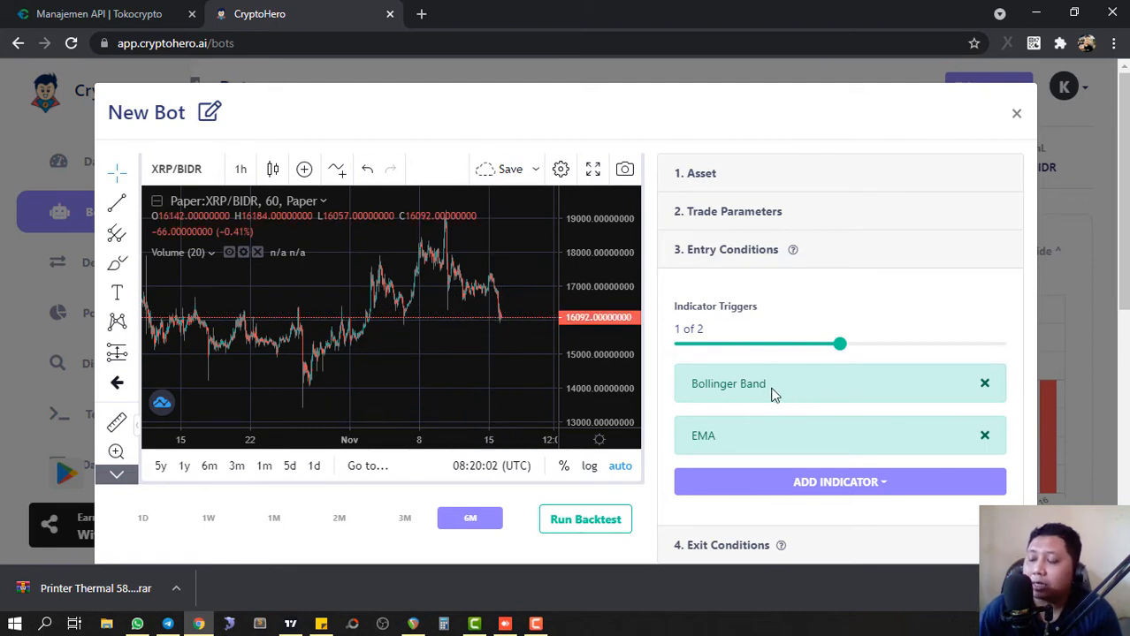
pyautogui.moveTo(692, 435); pyautogui.dragTo(717, 439)
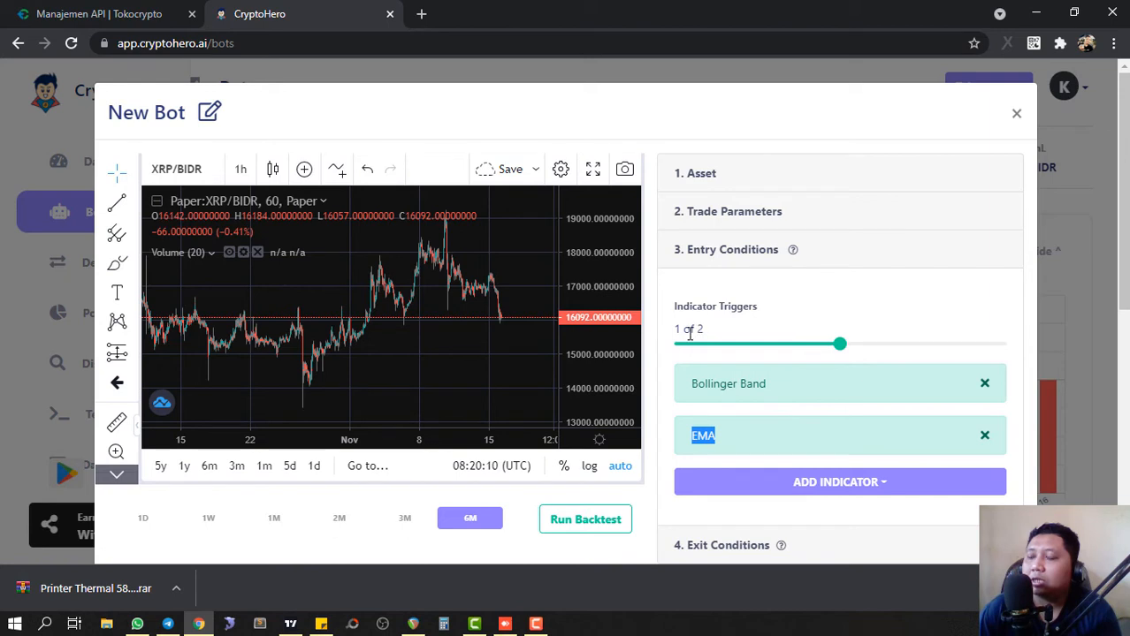
pyautogui.moveTo(840, 344); pyautogui.dragTo(688, 362)
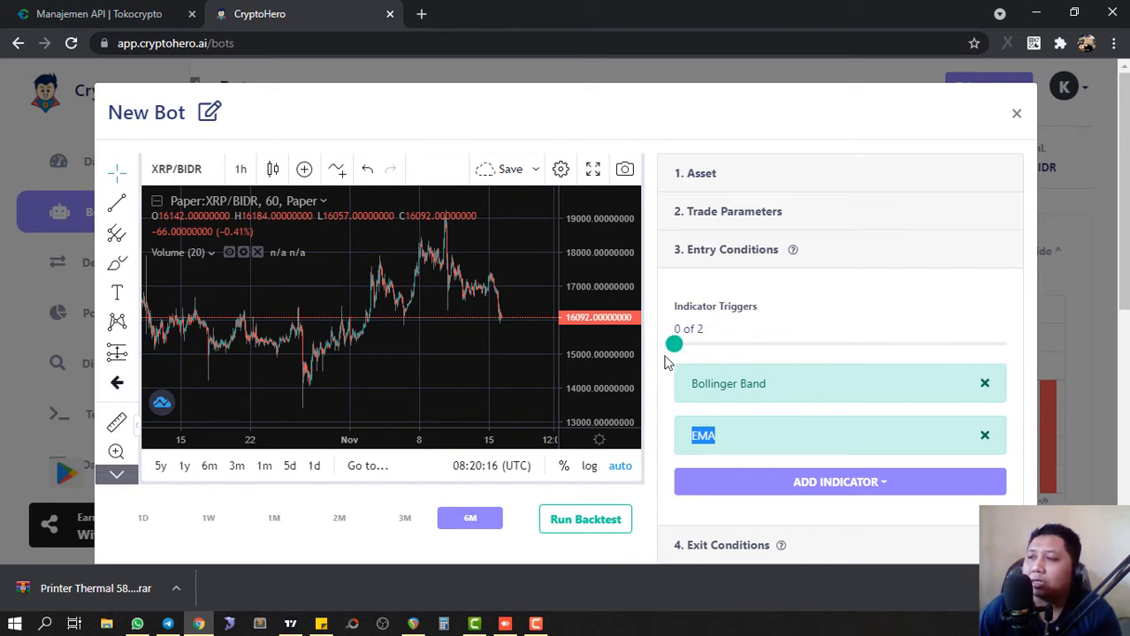
pyautogui.click(776, 352)
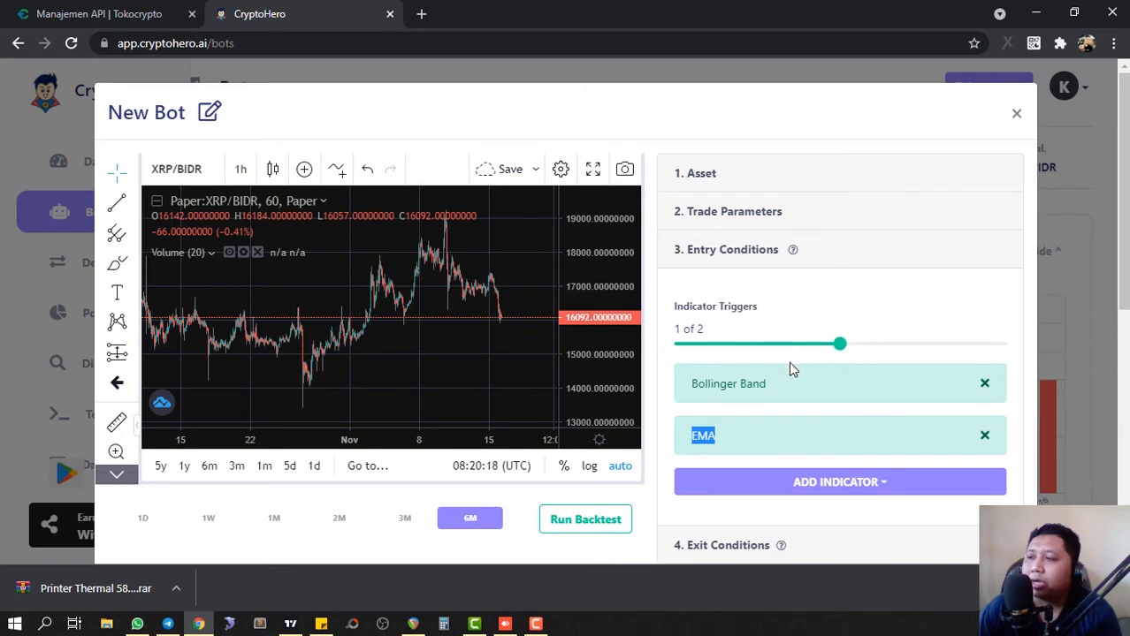
pyautogui.scroll(-3, 795, 380)
# Under Exit Conditions, set Take Profit to 3% and Stoploss to 10%.
pyautogui.click(736, 311)
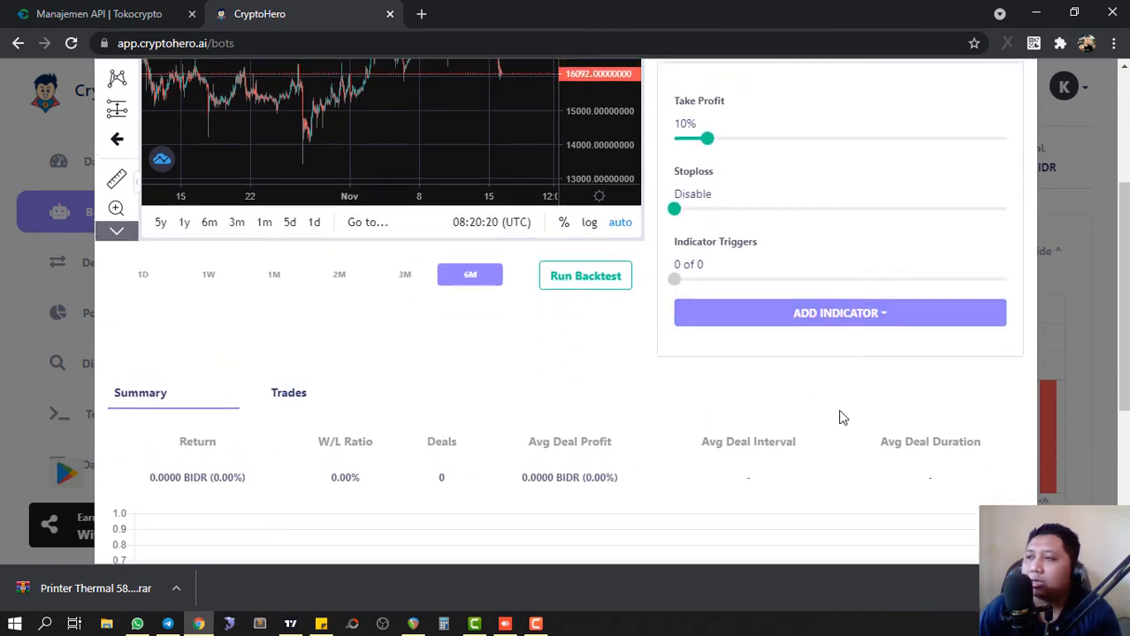
pyautogui.scroll(2, 841, 417)
pyautogui.moveTo(707, 301); pyautogui.dragTo(686, 307)
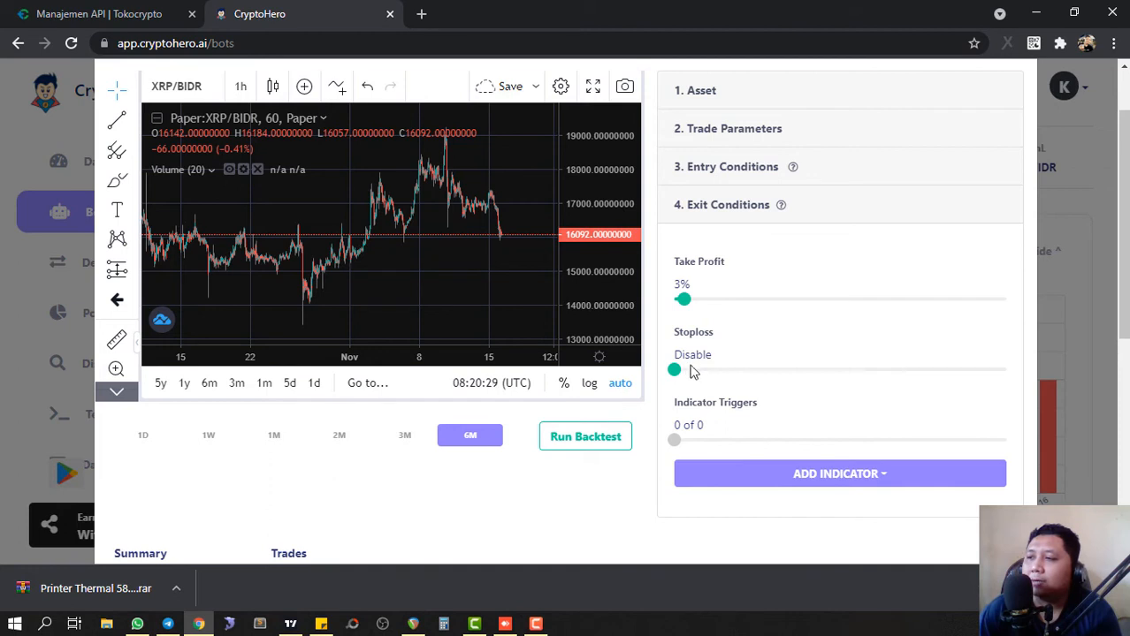
pyautogui.moveTo(676, 371); pyautogui.dragTo(715, 375)
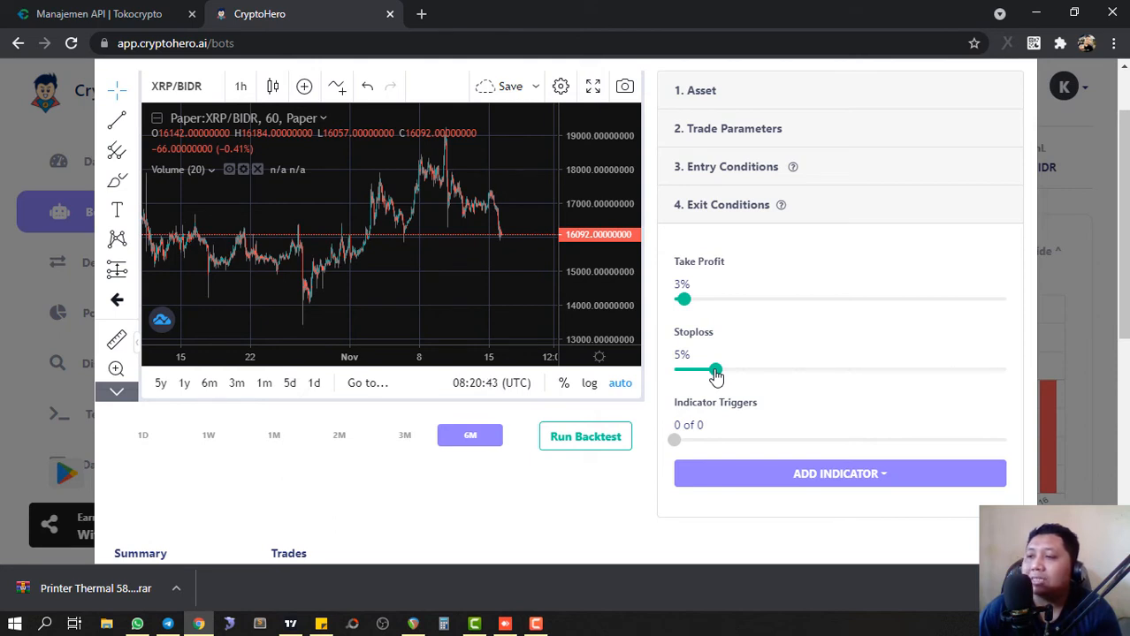
pyautogui.moveTo(716, 375); pyautogui.dragTo(759, 375)
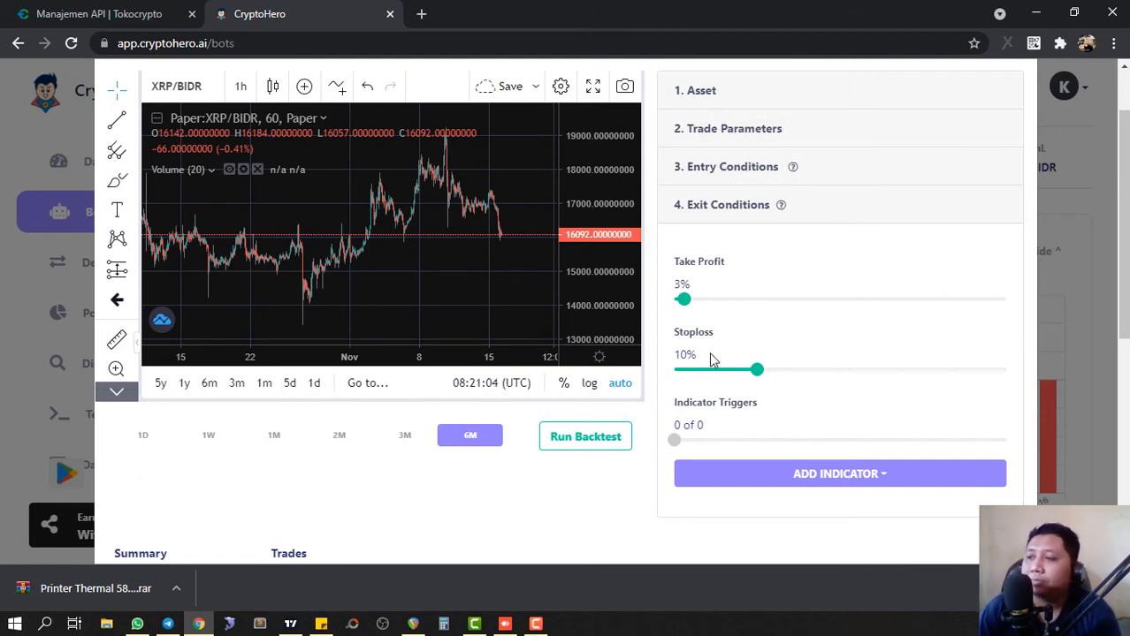
# Add Stochastic RSI as an exit indicator, with 1 of 1 trigger required.
pyautogui.scroll(-1, 818, 442)
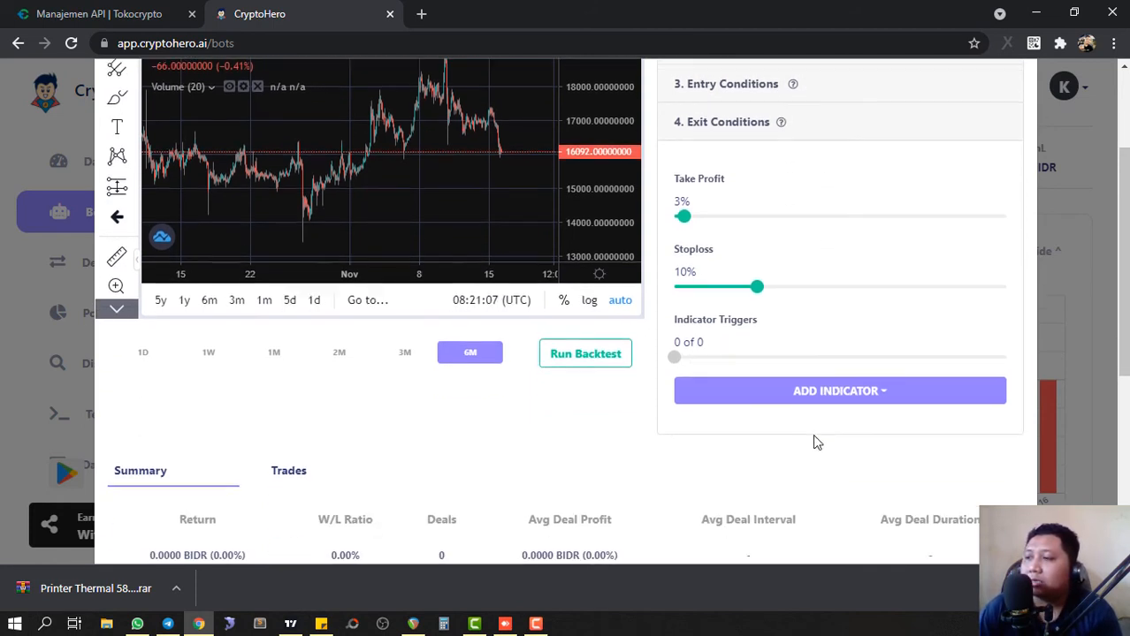
pyautogui.click(830, 391)
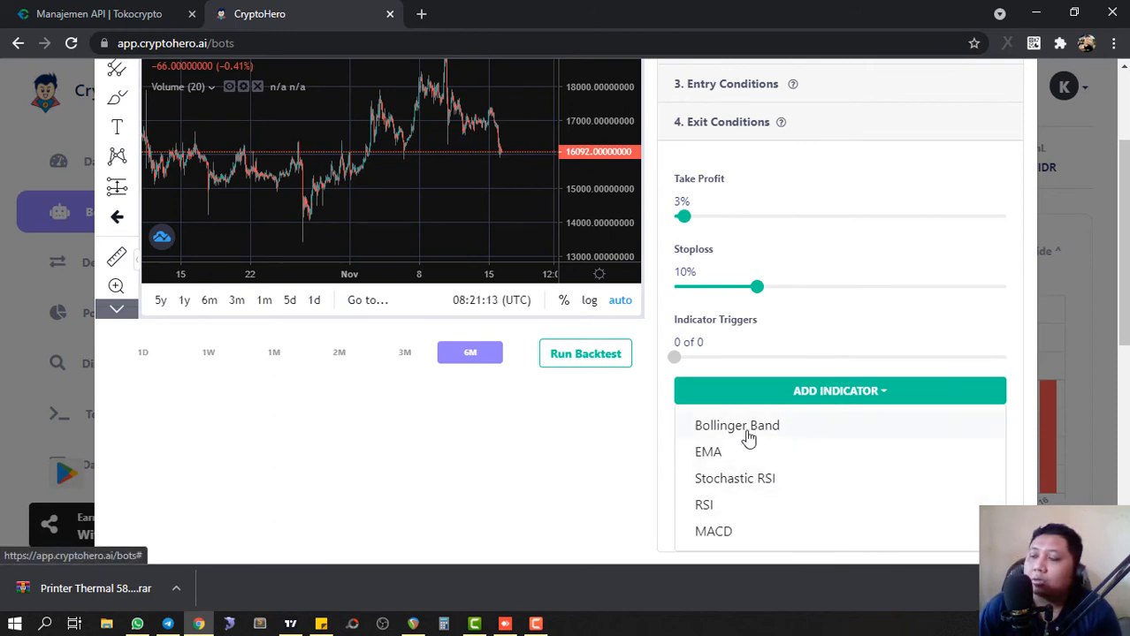
pyautogui.click(767, 481)
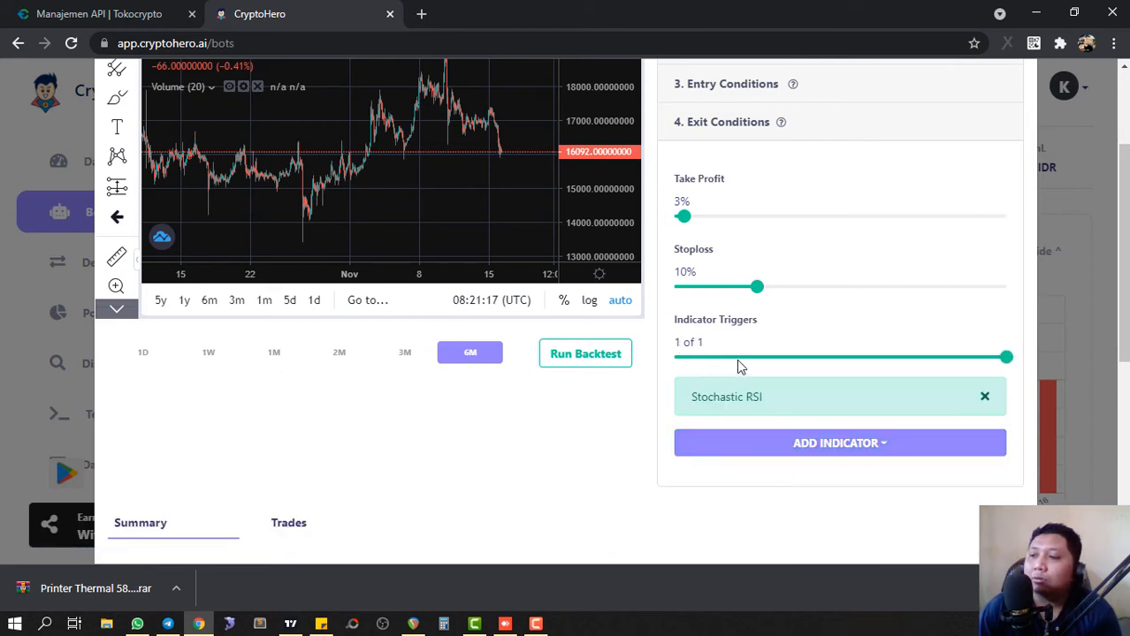
pyautogui.moveTo(763, 399); pyautogui.dragTo(696, 401)
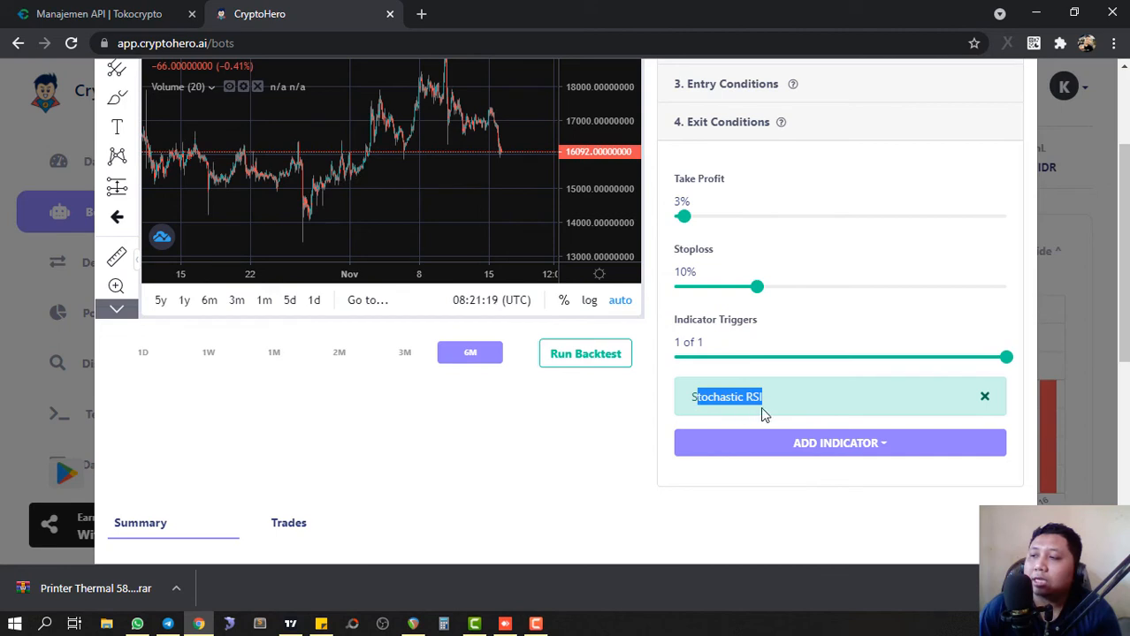
pyautogui.click(774, 397)
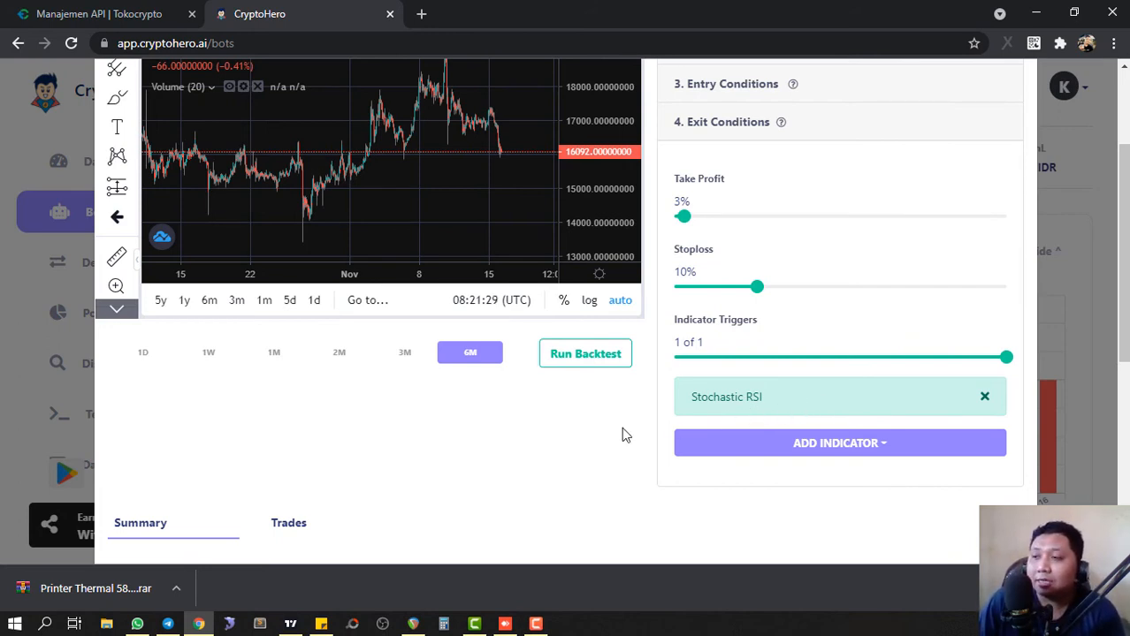
pyautogui.scroll(3, 625, 434)
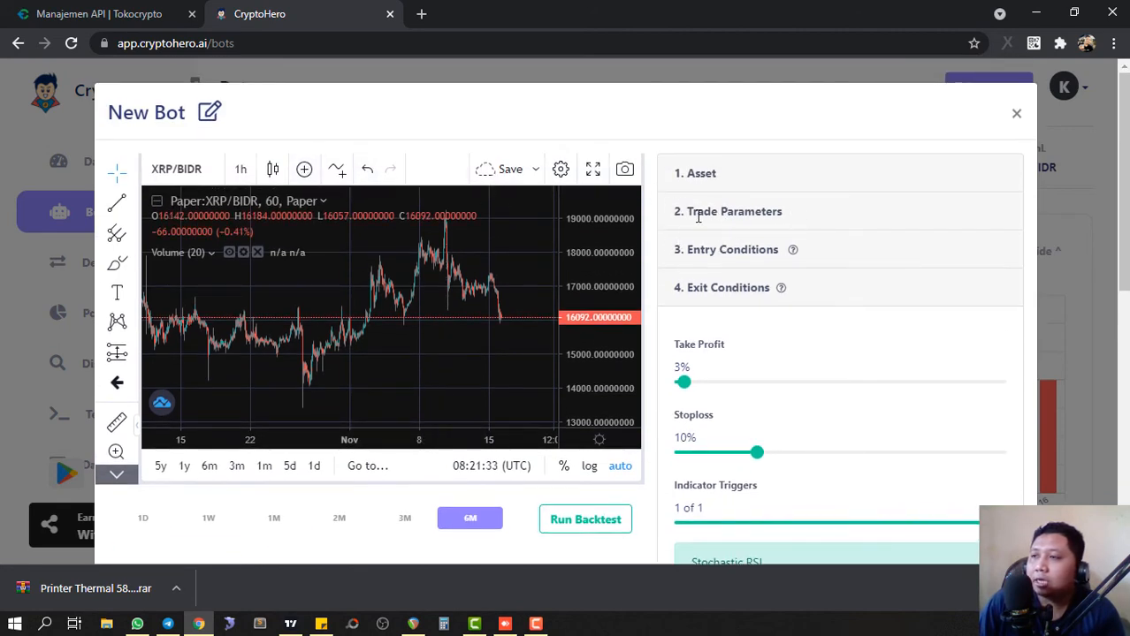
# Rename the bot from 'New Bot' to 'XRP'.
pyautogui.click(203, 122)
pyautogui.moveTo(196, 116); pyautogui.dragTo(119, 117)
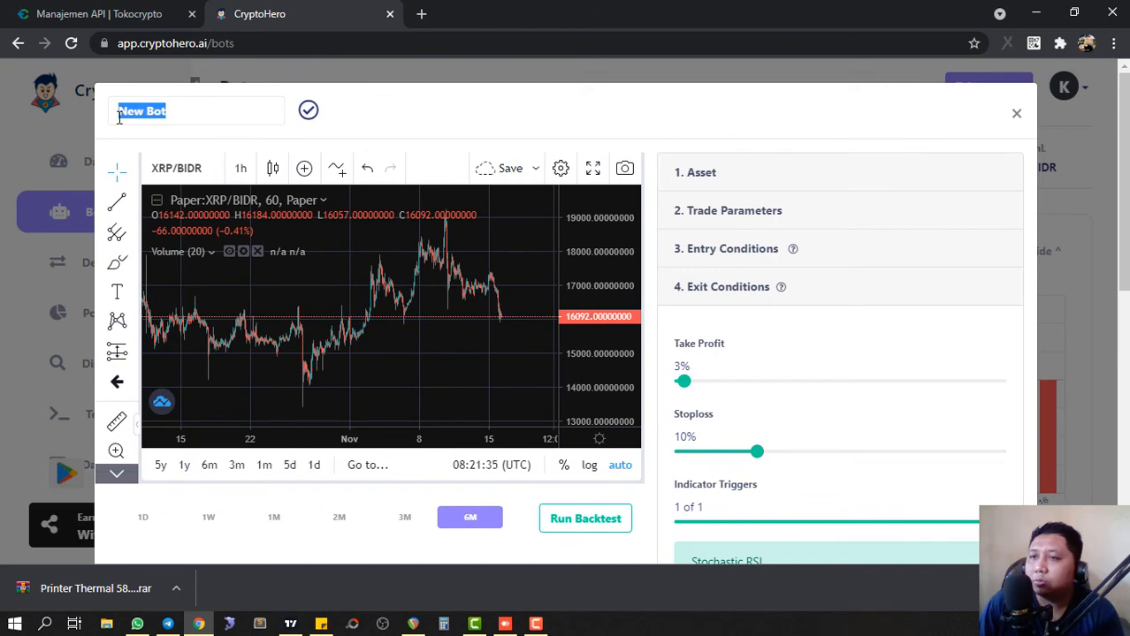
pyautogui.write('XRP')
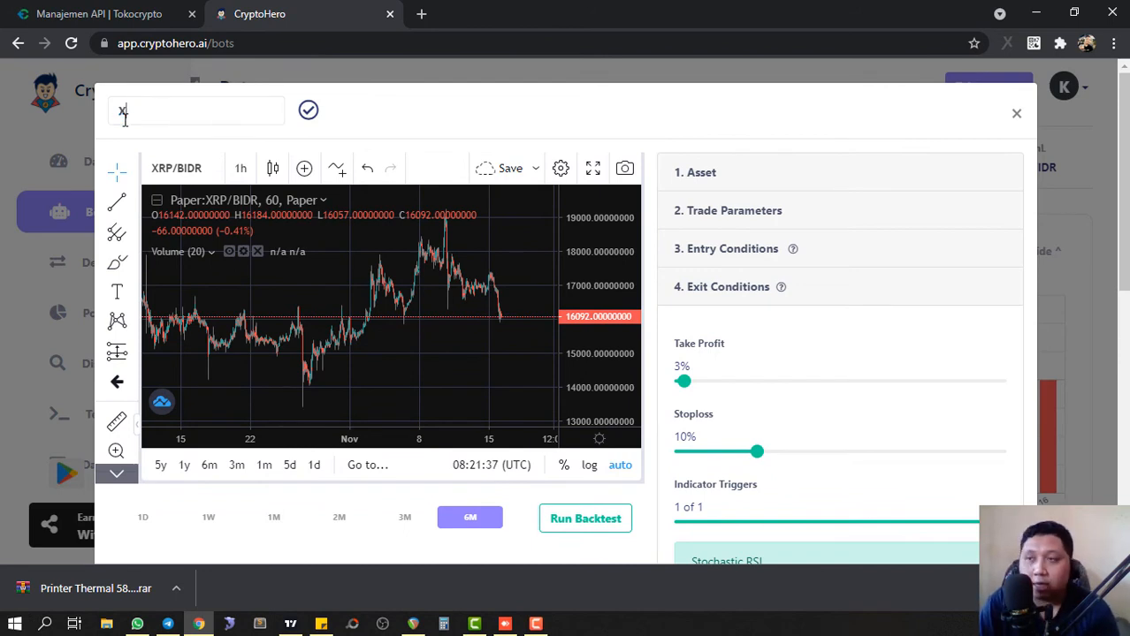
pyautogui.click(307, 110)
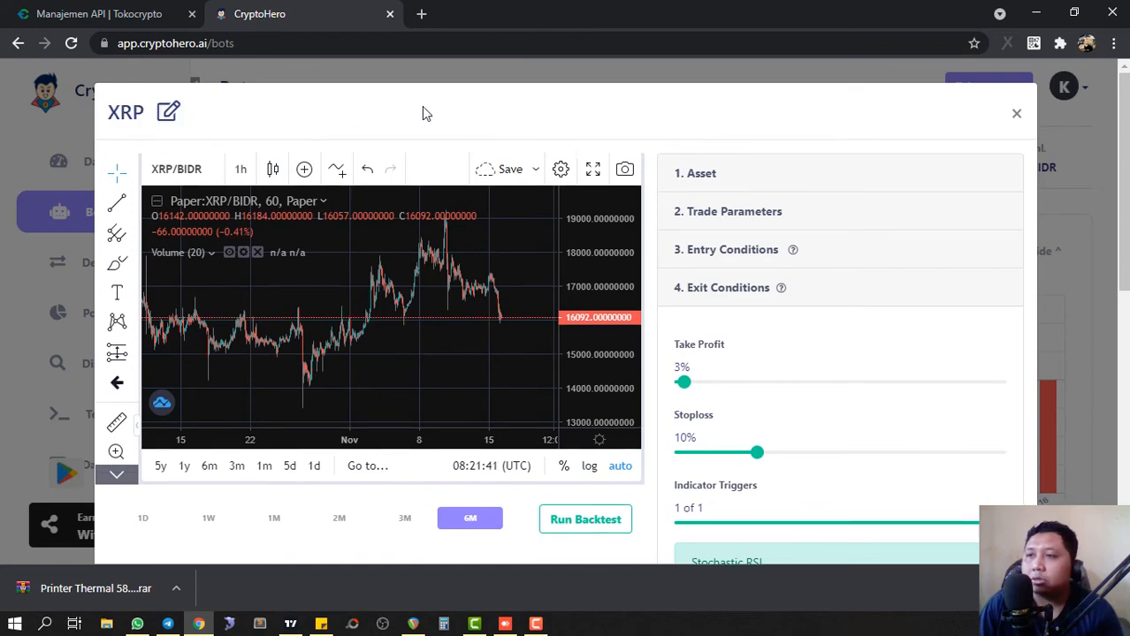
pyautogui.scroll(-3, 541, 545)
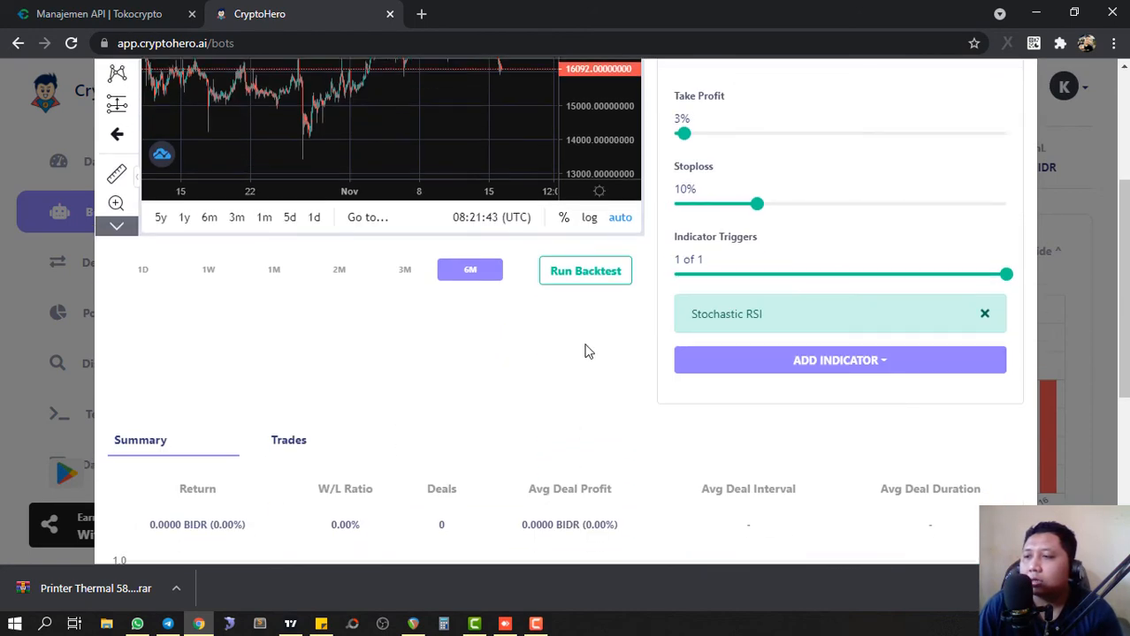
pyautogui.scroll(3, 574, 366)
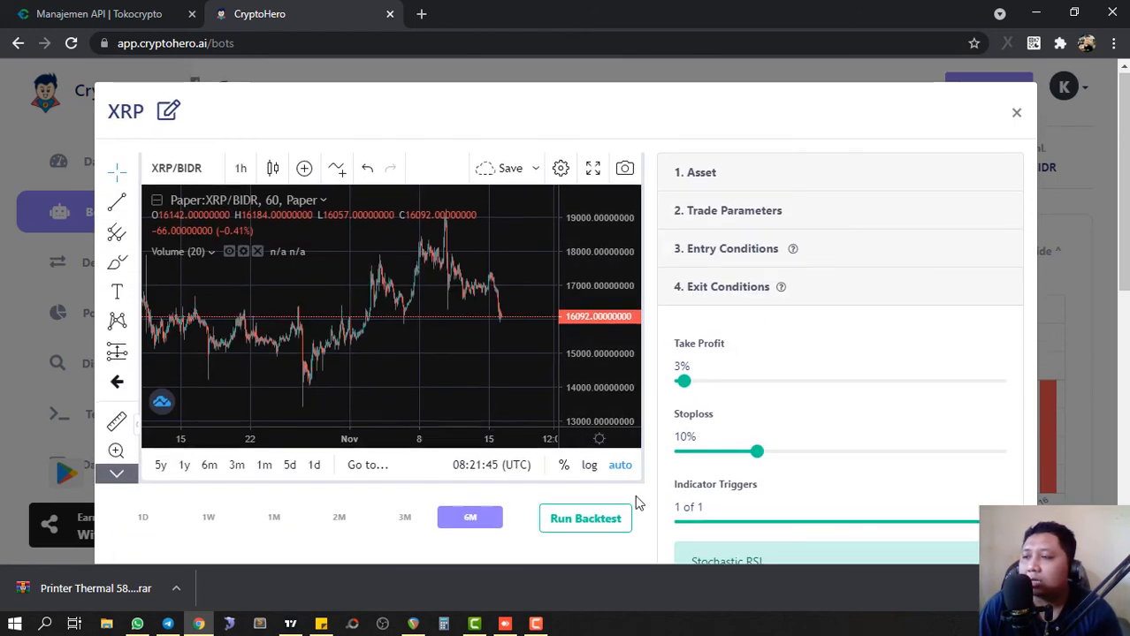
# Run the 6M backtest and review its summary: -0.23% over 46 deals, 60.87% W/L.
pyautogui.scroll(-5, 632, 486)
pyautogui.scroll(3, 698, 468)
pyautogui.scroll(-5, 672, 460)
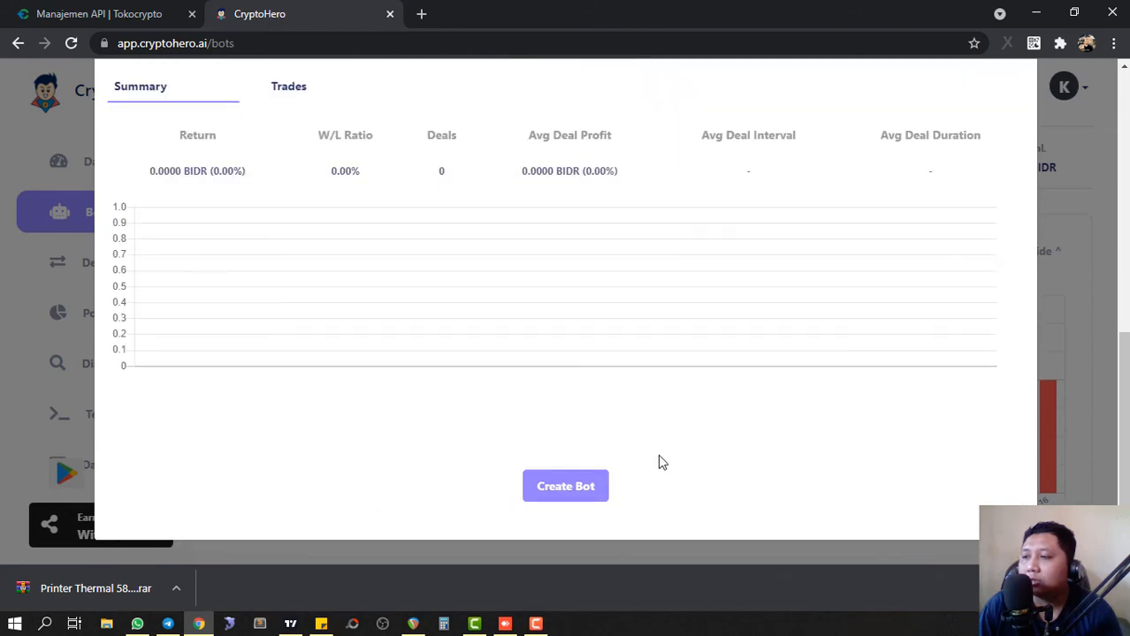
pyautogui.scroll(7, 584, 504)
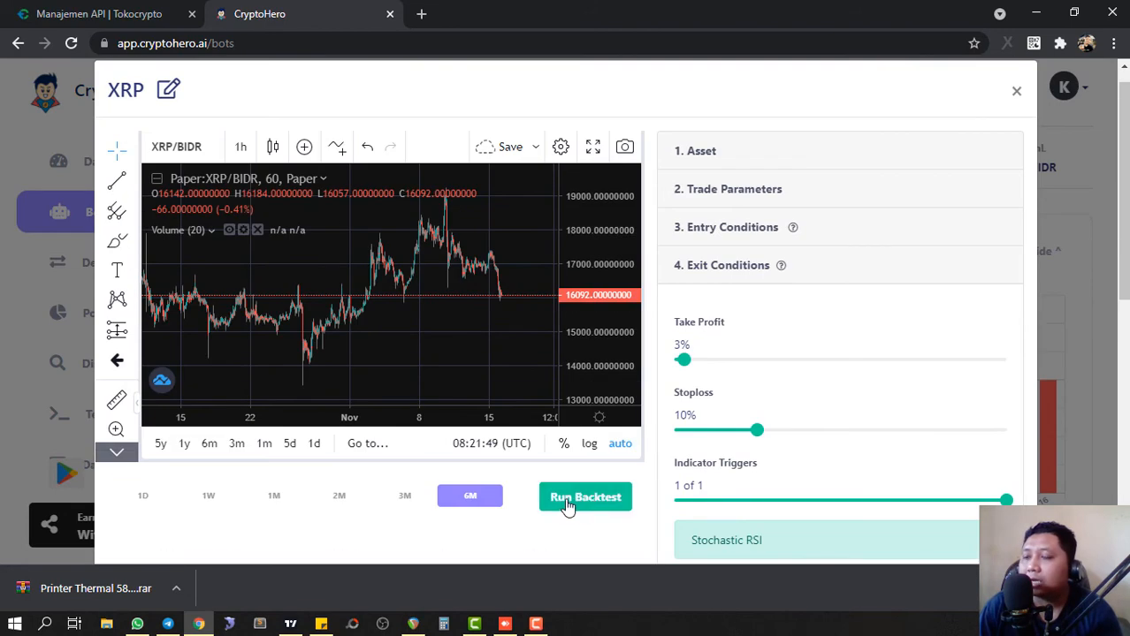
pyautogui.click(603, 506)
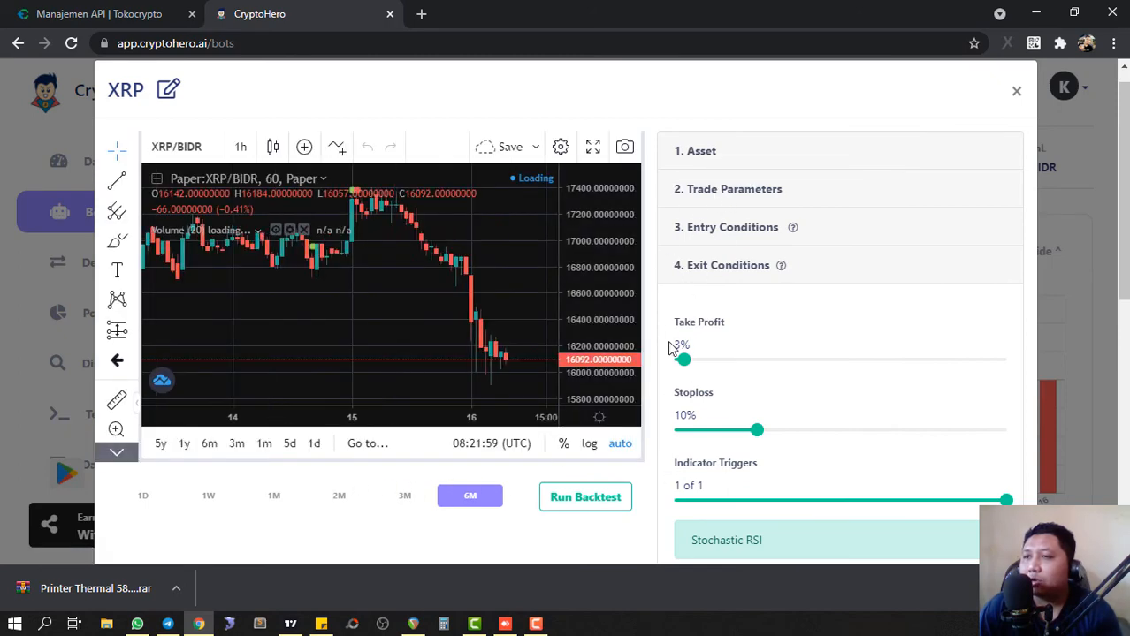
pyautogui.scroll(-4, 530, 491)
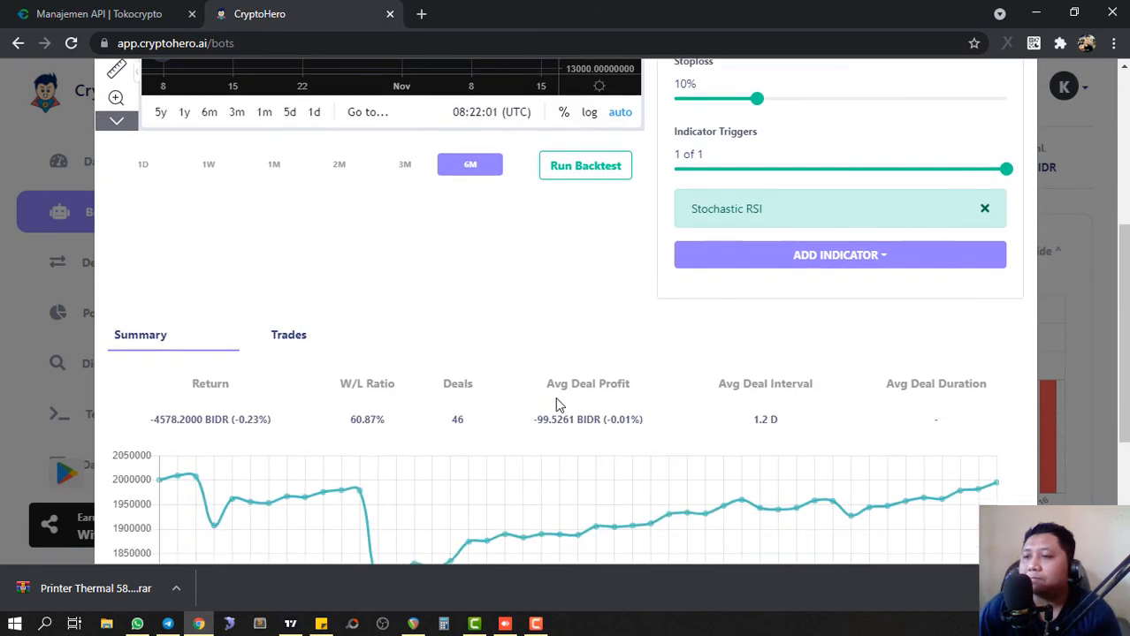
pyautogui.scroll(-2, 558, 405)
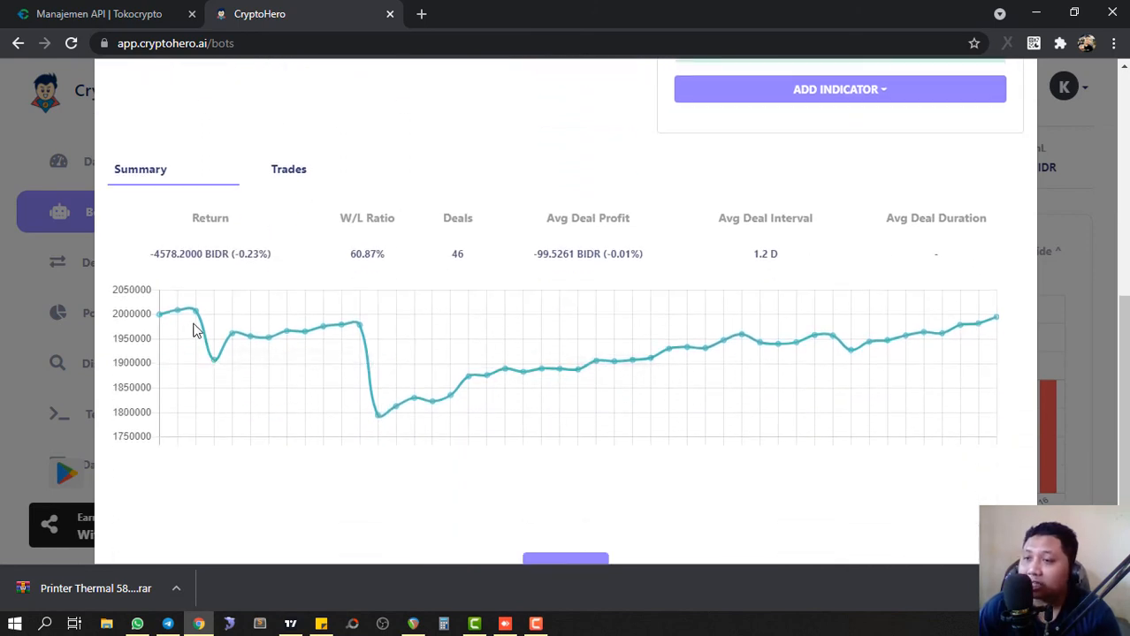
pyautogui.moveTo(201, 318)
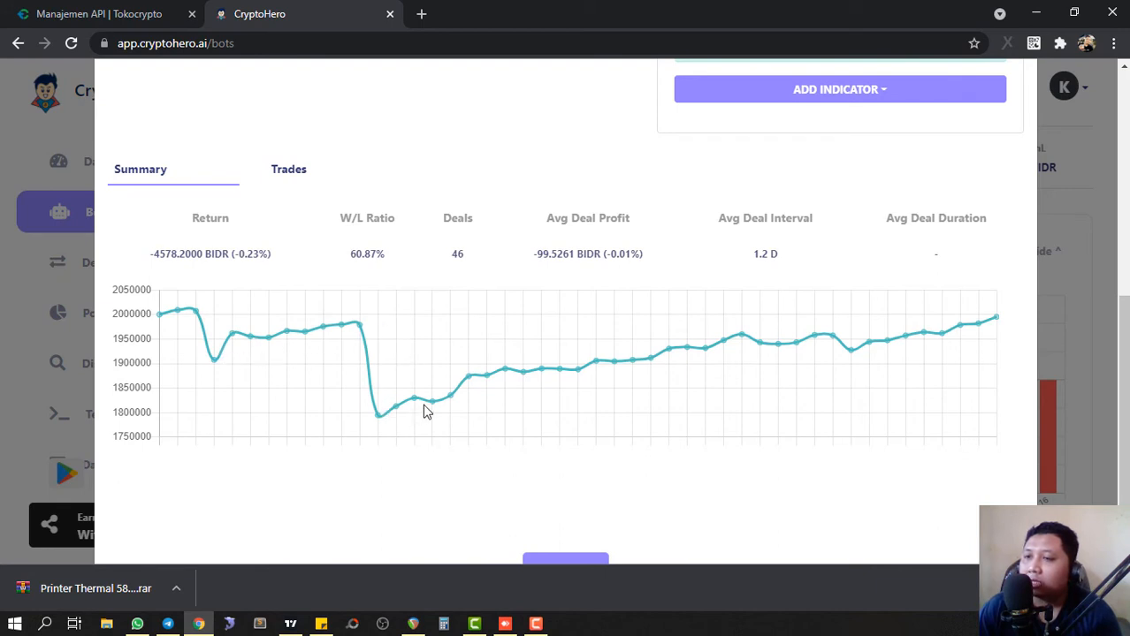
pyautogui.moveTo(380, 418)
pyautogui.scroll(5, 610, 390)
# Run a 1D backtest, giving -950.4000 BIDR (-0.05%) from 1 deal, then bring up TradingView.
pyautogui.click(145, 419)
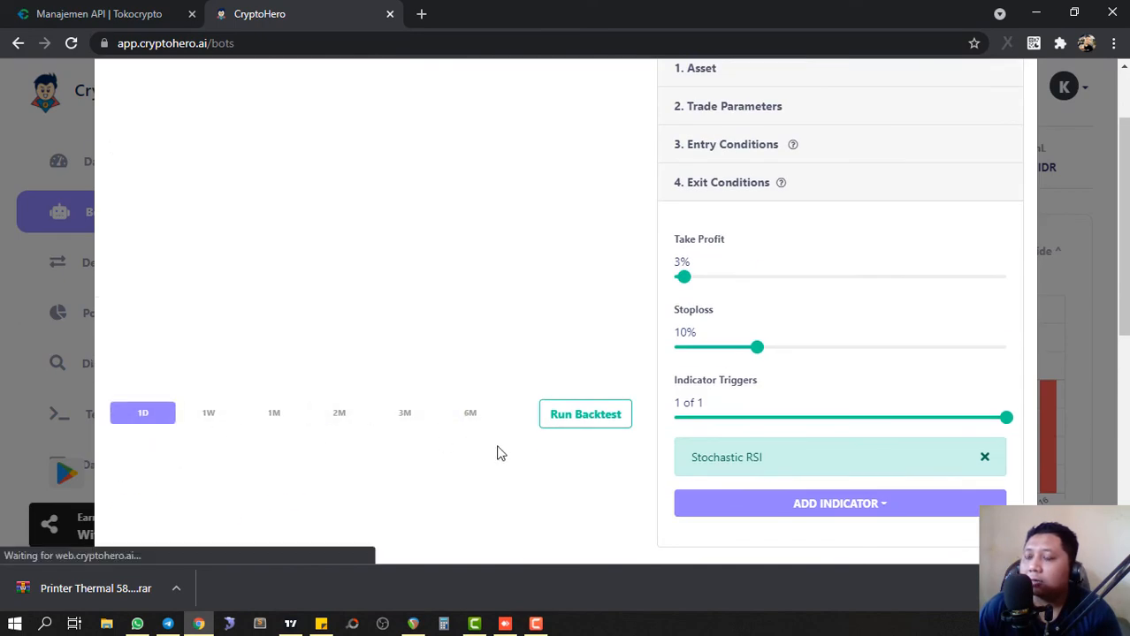
pyautogui.scroll(-5, 526, 455)
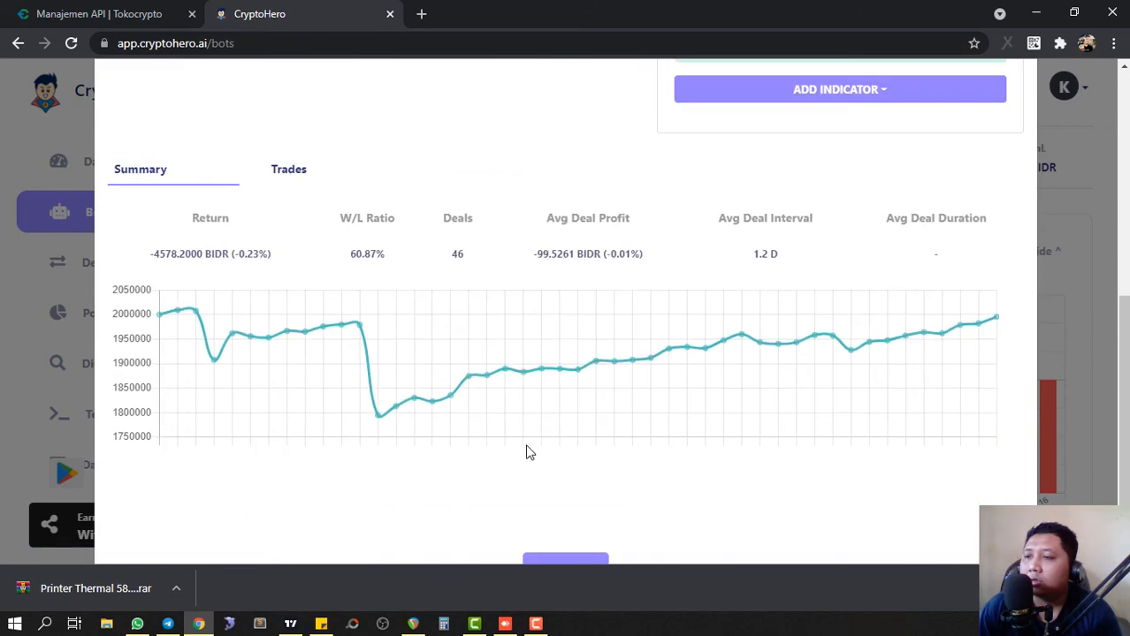
pyautogui.scroll(2, 527, 440)
pyautogui.click(555, 177)
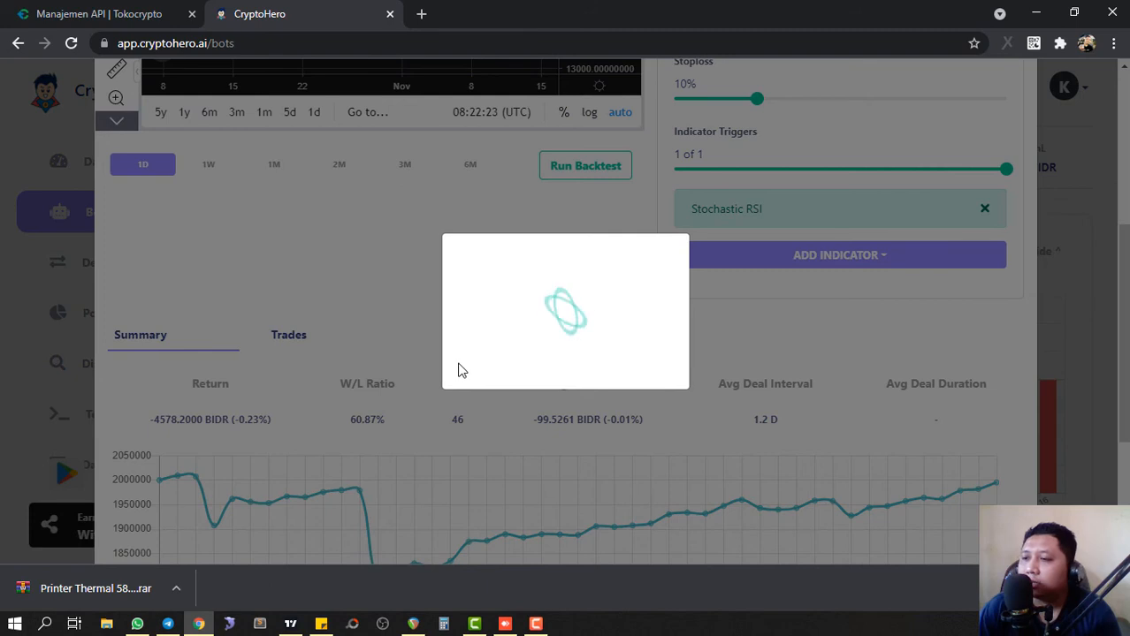
pyautogui.scroll(-3, 526, 403)
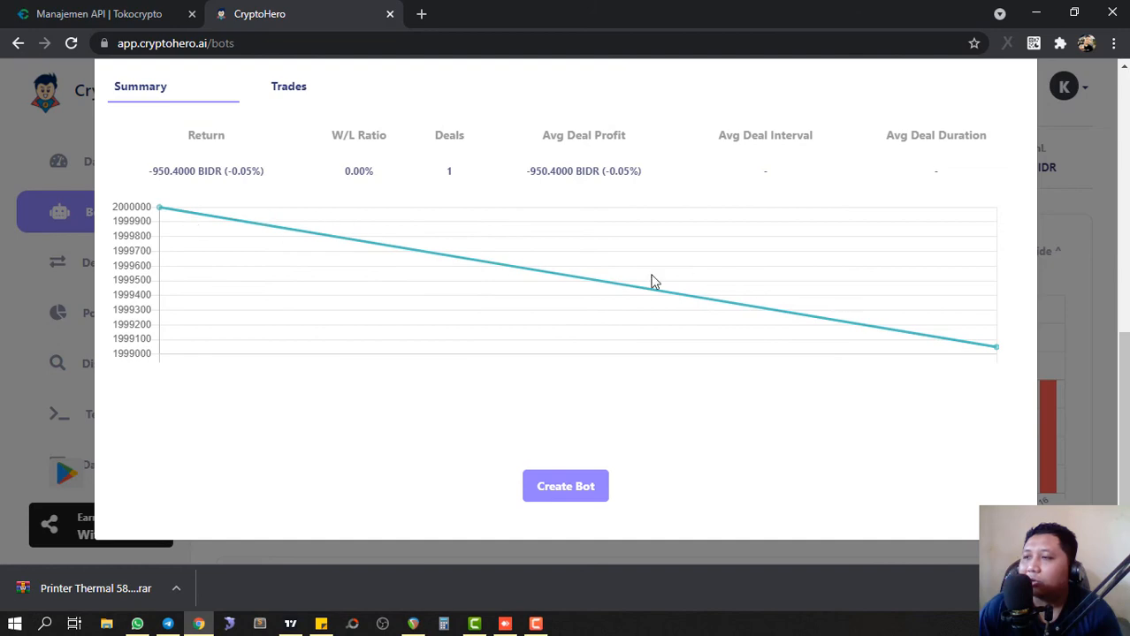
pyautogui.click(290, 623)
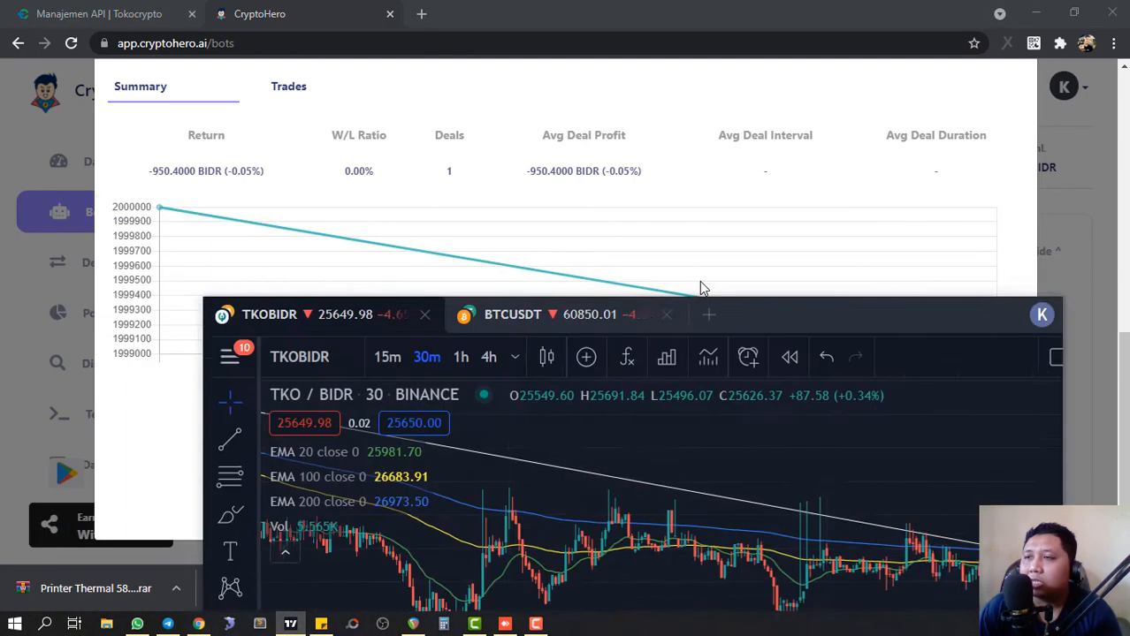
# View the BTCUSDT chart in TradingView, then minimize it to return to CryptoHero.
pyautogui.scroll(-5, 393, 285)
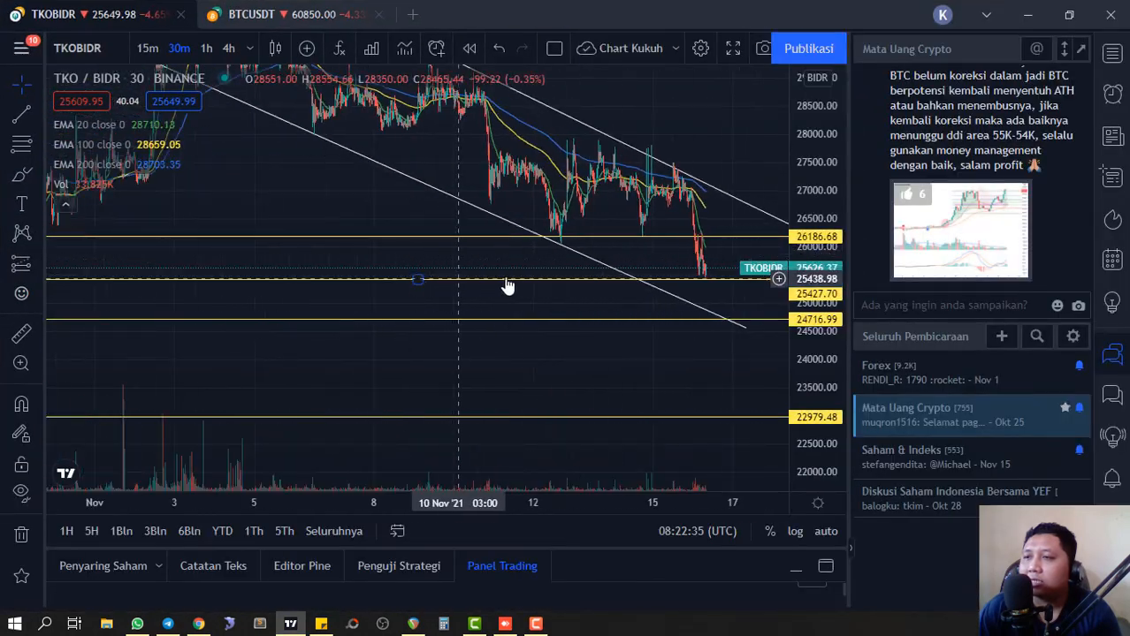
pyautogui.scroll(-5, 382, 196)
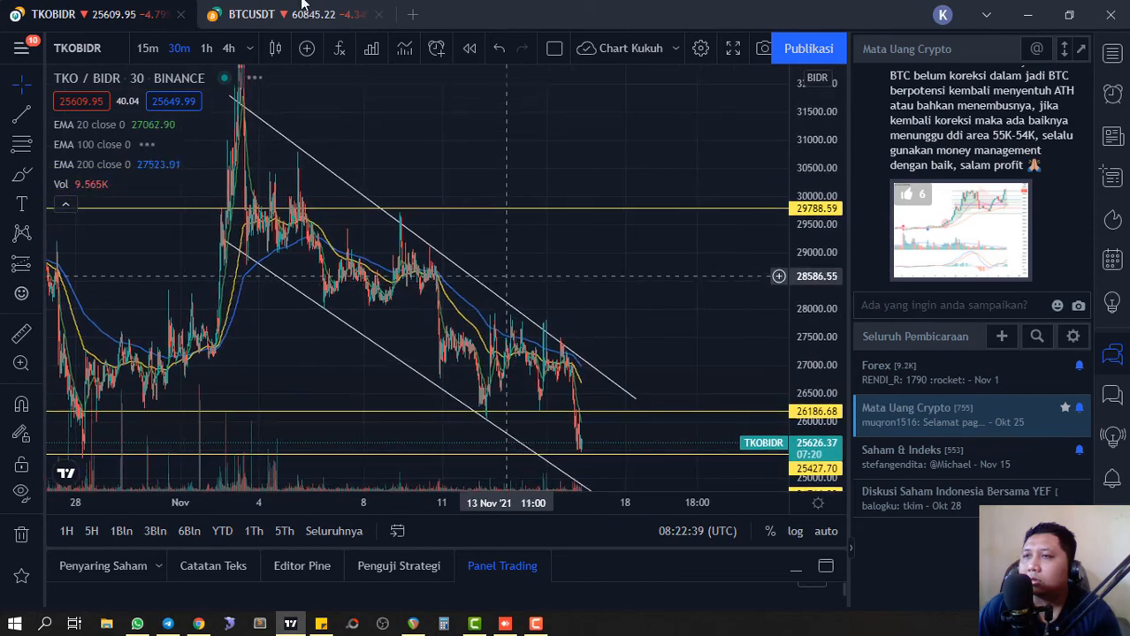
pyautogui.click(265, 14)
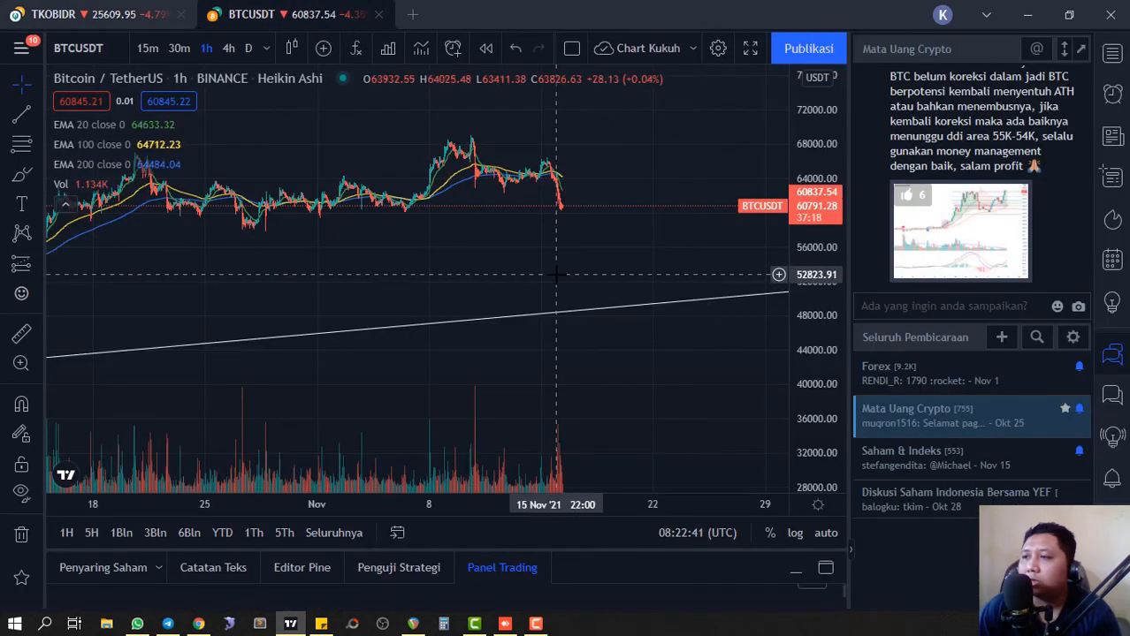
pyautogui.scroll(5, 460, 248)
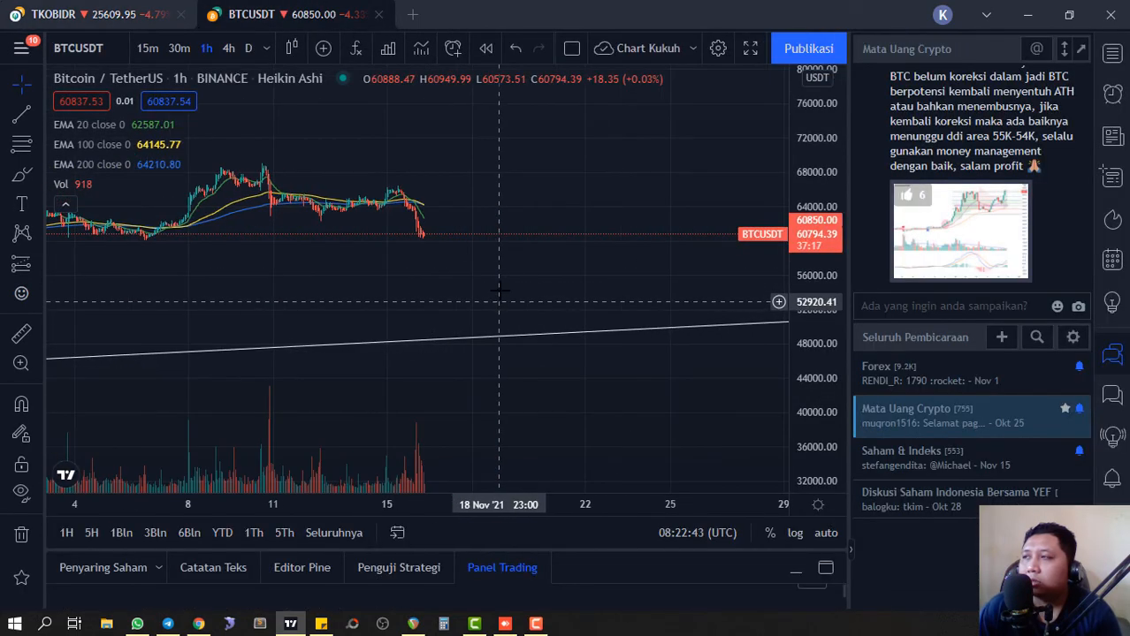
pyautogui.click(1028, 12)
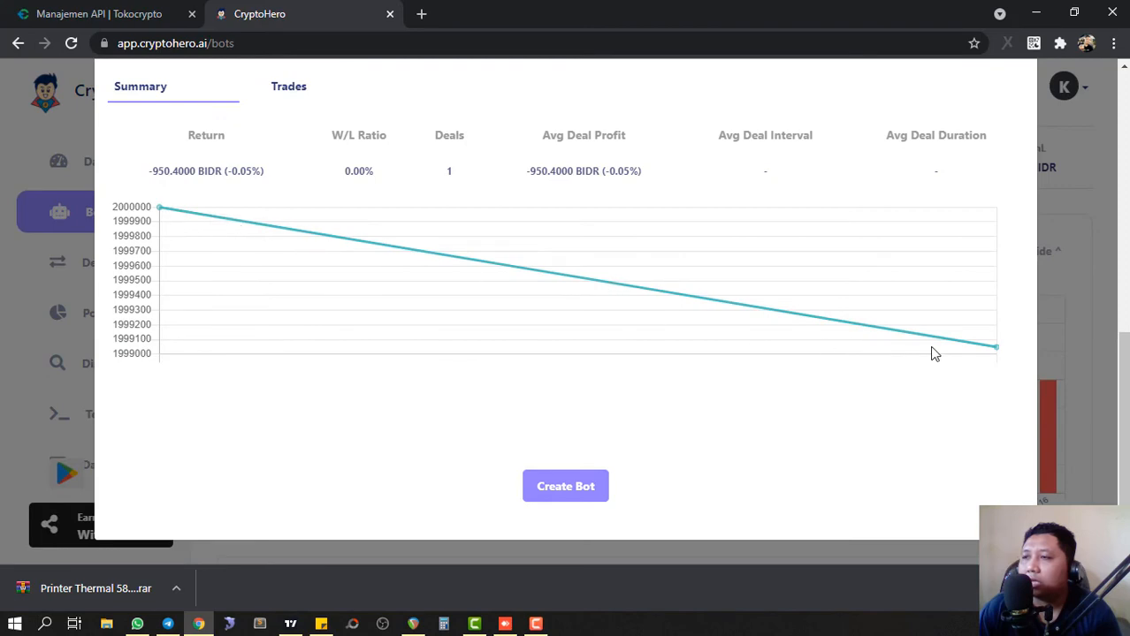
# Replace the Bollinger Band and EMA entry triggers with Stochastic RSI alone.
pyautogui.scroll(5, 784, 345)
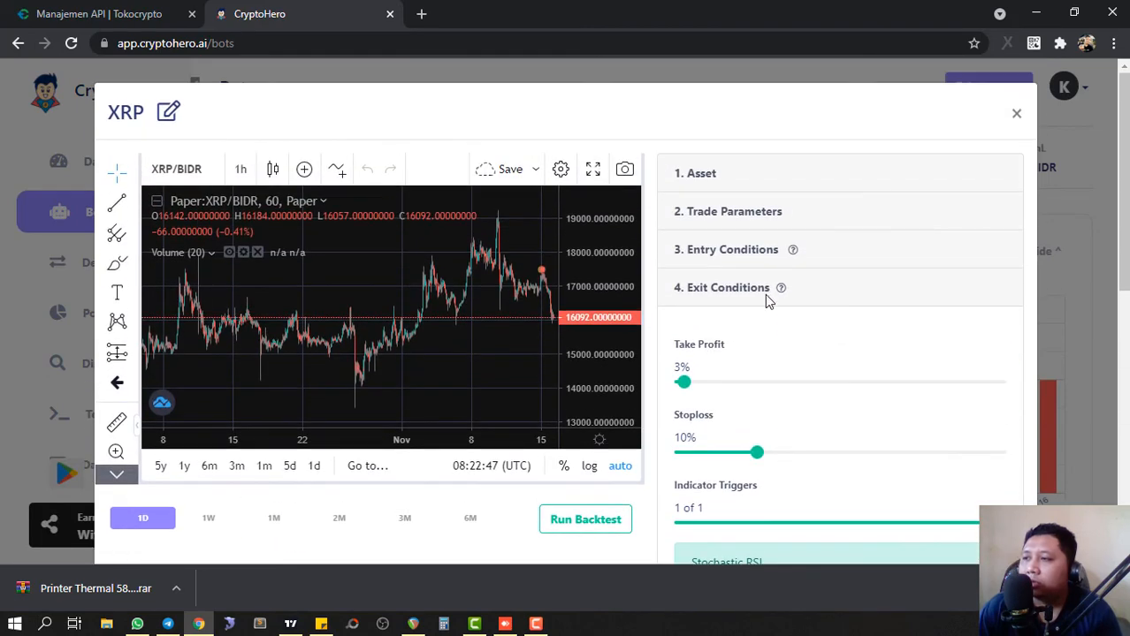
pyautogui.scroll(-2, 793, 368)
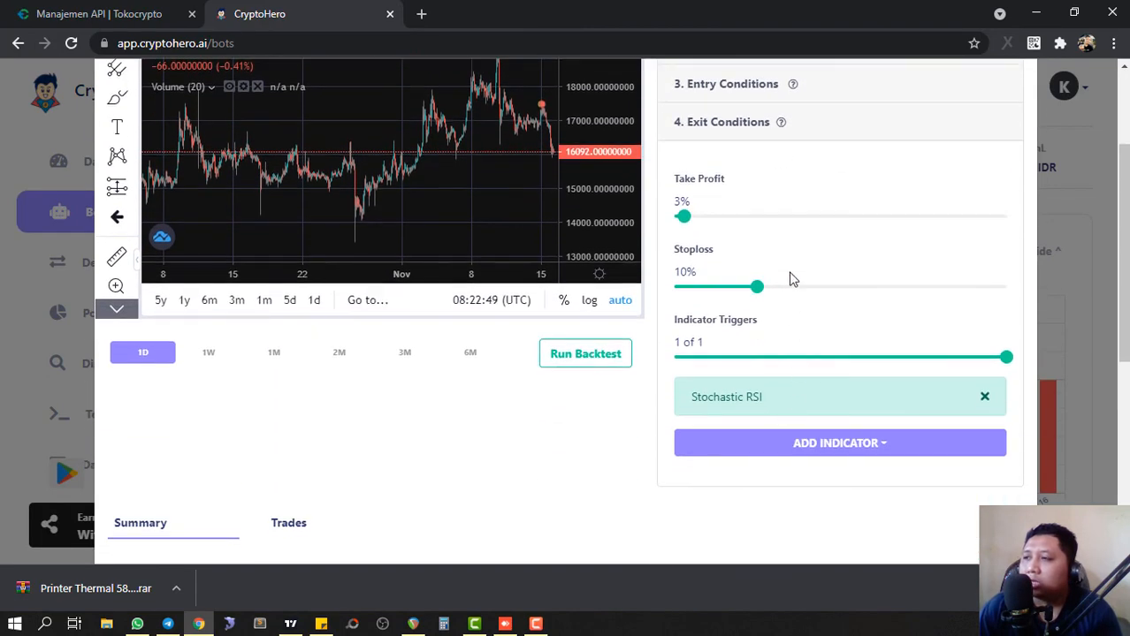
pyautogui.click(764, 94)
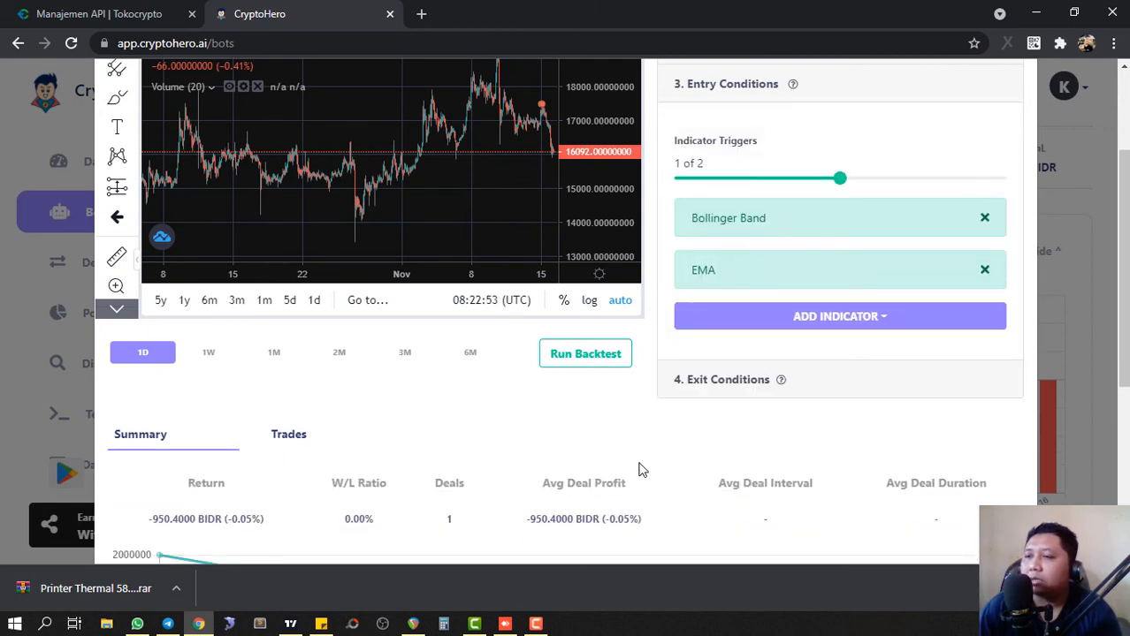
pyautogui.click(985, 218)
pyautogui.click(984, 219)
pyautogui.click(839, 218)
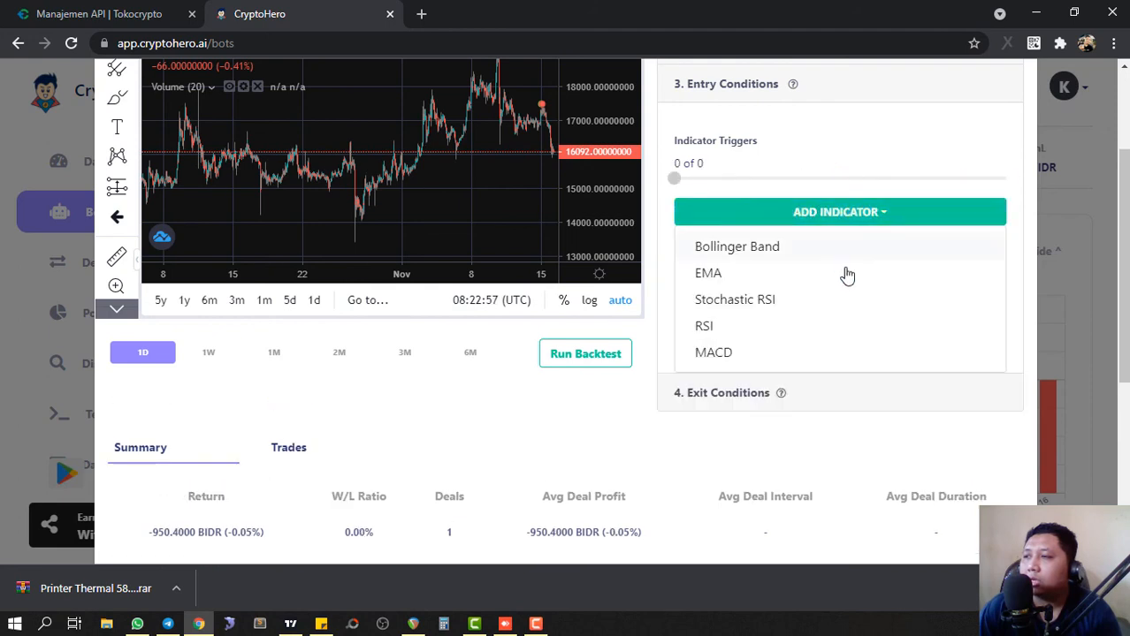
pyautogui.click(734, 303)
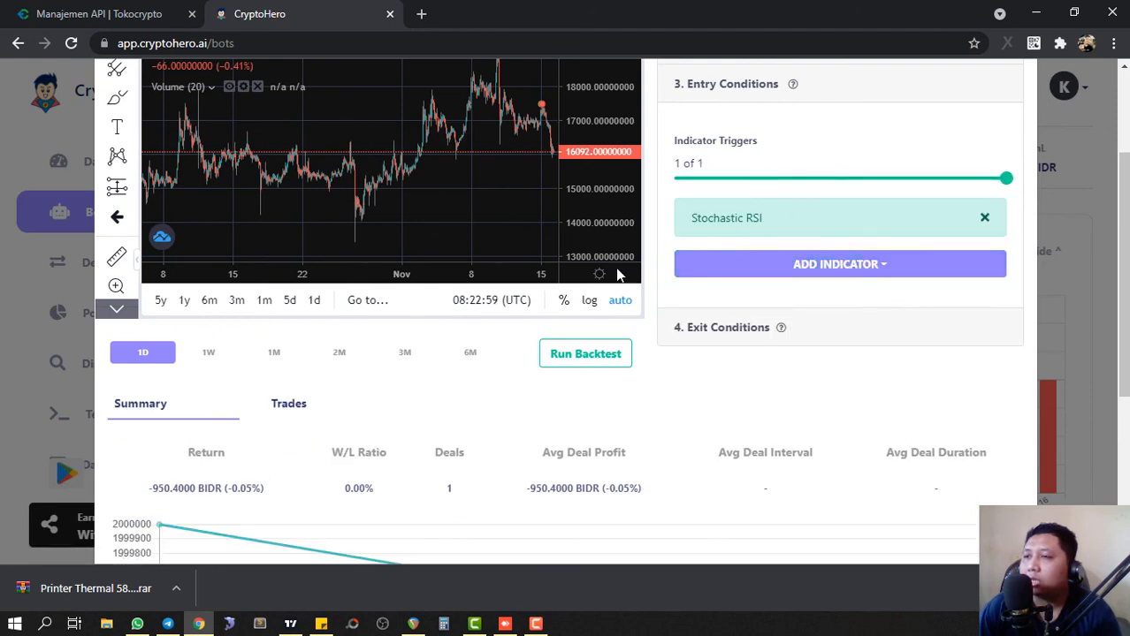
# Backtest the Stochastic RSI setup over 1D, which yields 0 deals and 0.0000 BIDR.
pyautogui.click(589, 355)
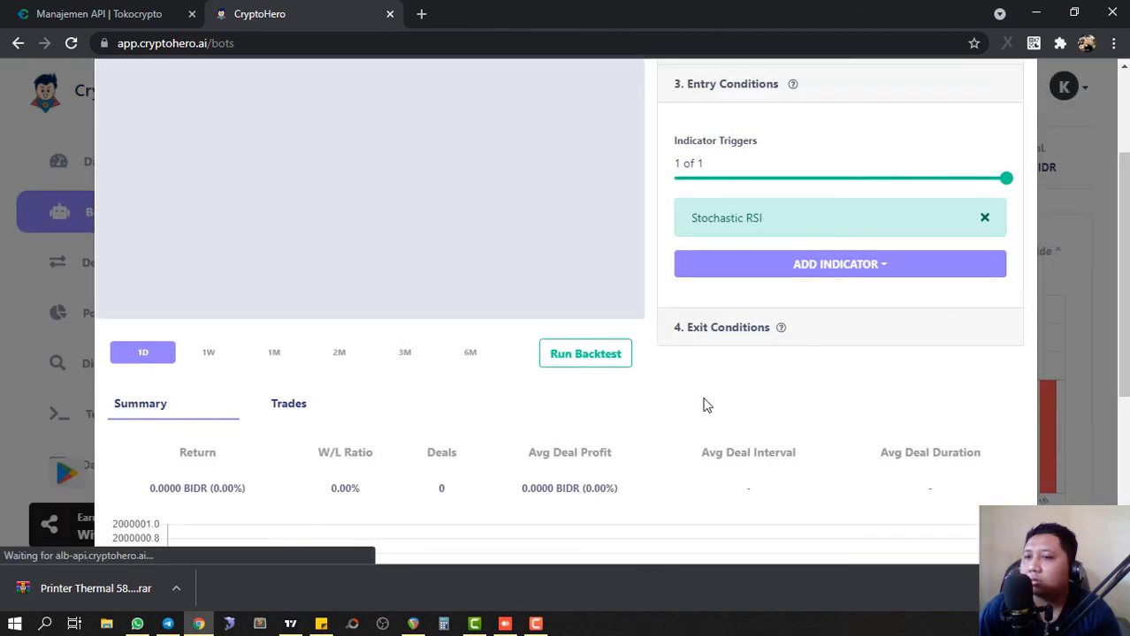
pyautogui.scroll(-4, 707, 404)
pyautogui.scroll(3, 707, 402)
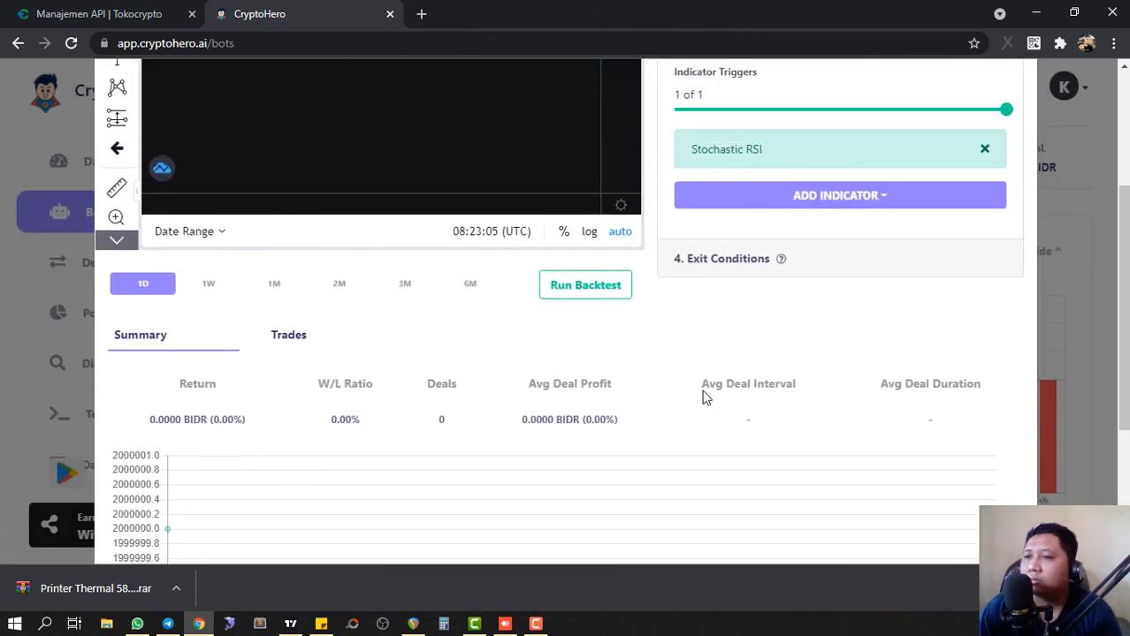
pyautogui.scroll(1, 705, 398)
pyautogui.scroll(-3, 704, 386)
pyautogui.scroll(4, 705, 387)
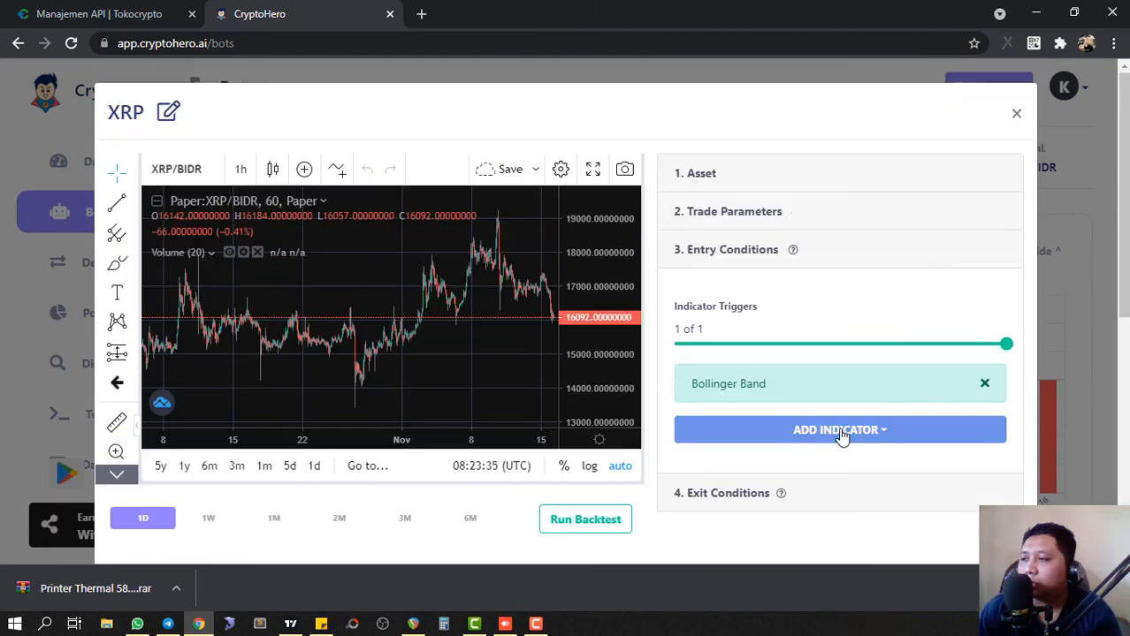
# Add RSI as a second entry trigger and require only 1 of 2 triggers.
pyautogui.click(840, 433)
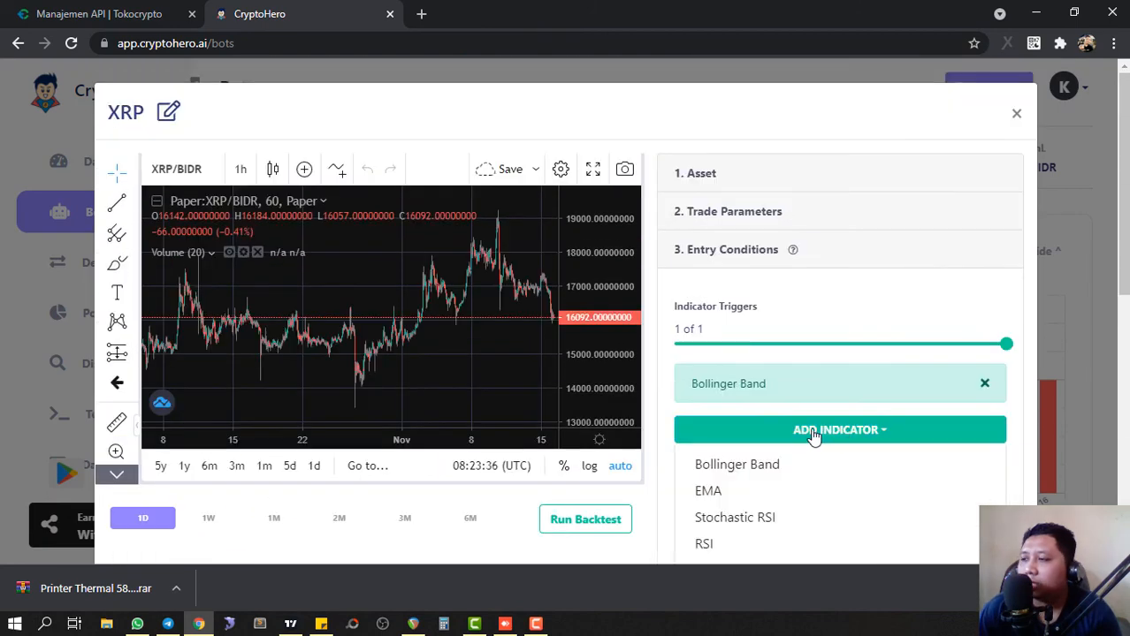
pyautogui.scroll(-1, 778, 469)
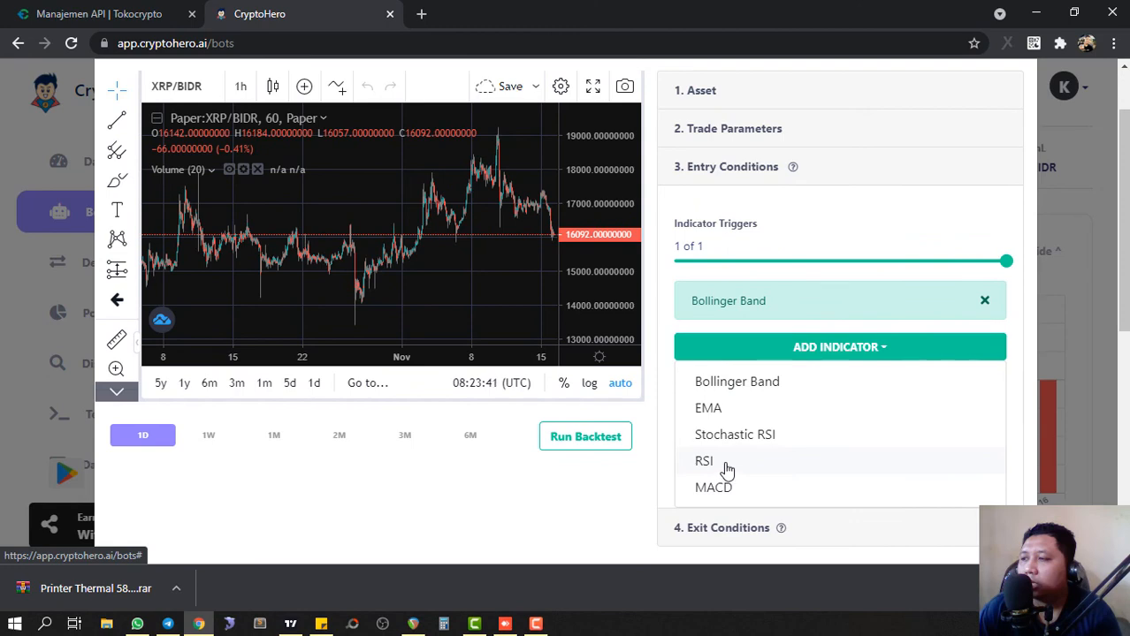
pyautogui.click(704, 462)
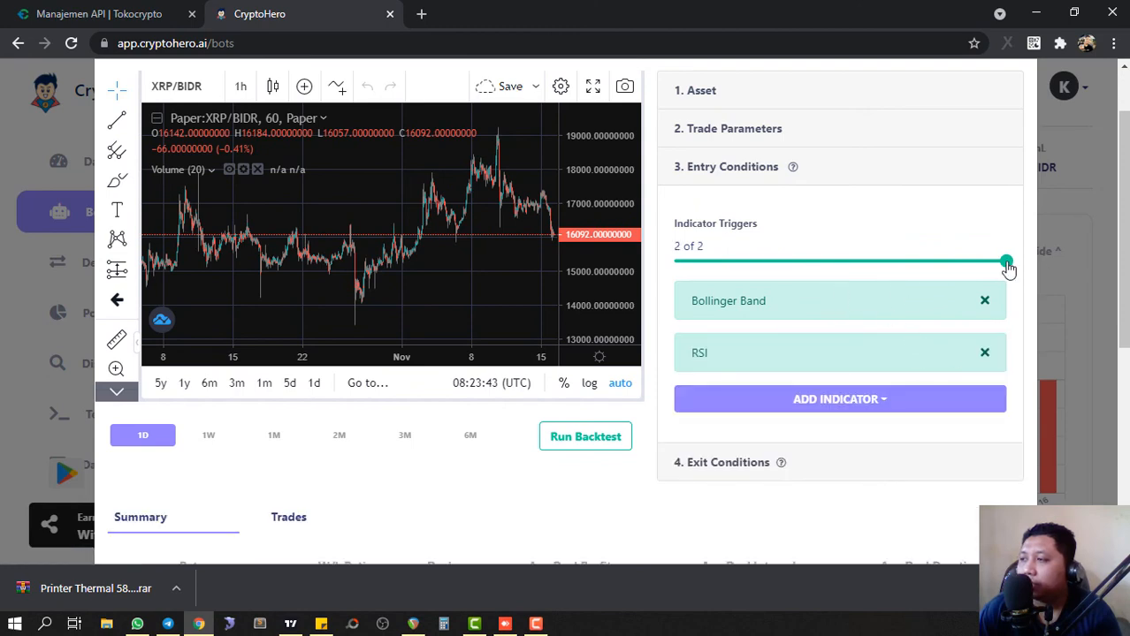
pyautogui.moveTo(1006, 261); pyautogui.dragTo(839, 262)
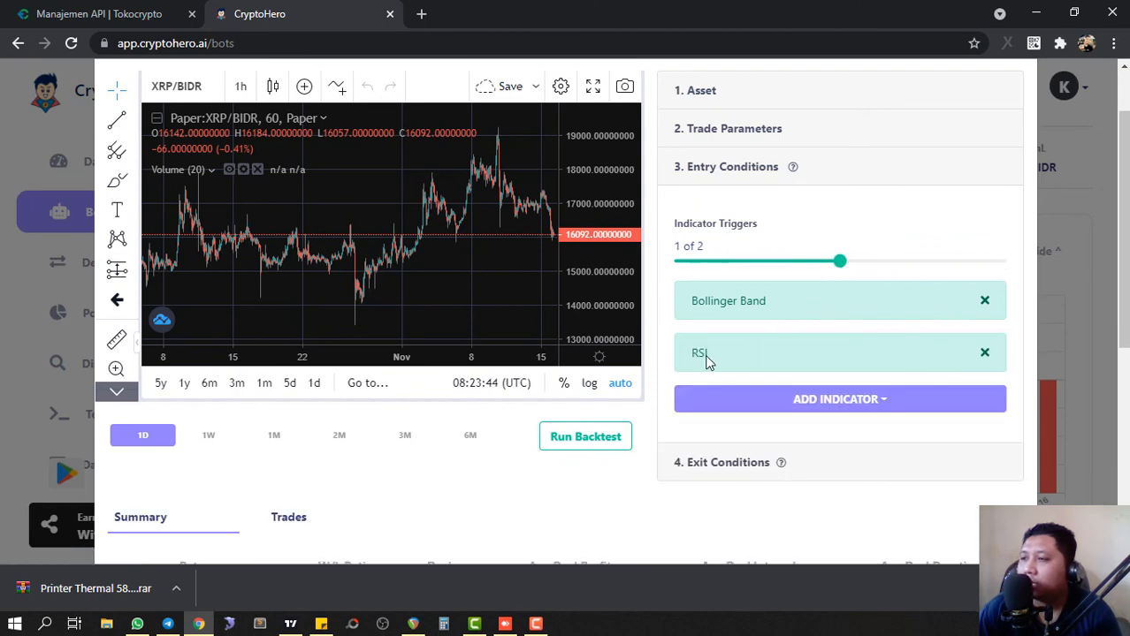
# Backtest over 6M, returning 27985.4000 BIDR (1.40%) across 28 deals.
pyautogui.click(614, 435)
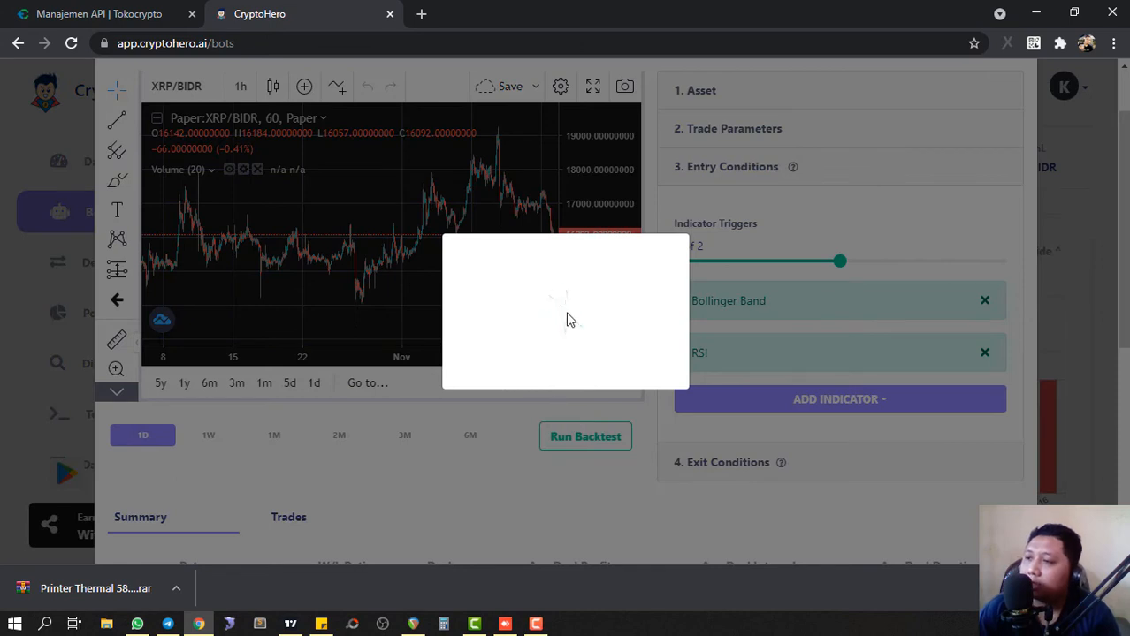
pyautogui.scroll(-3, 811, 410)
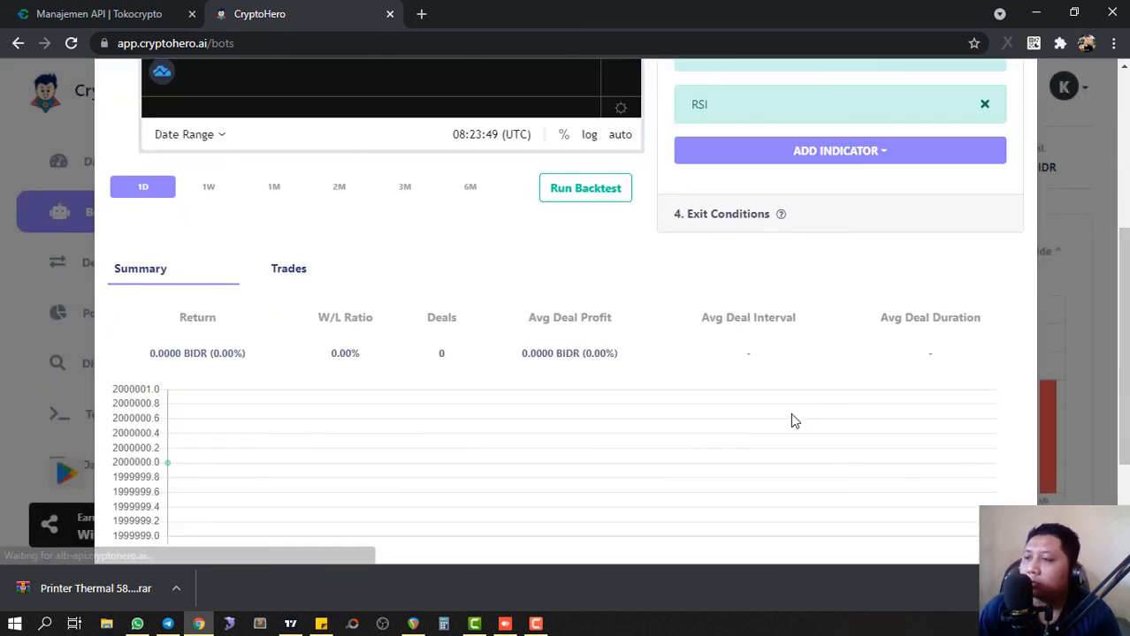
pyautogui.click(469, 188)
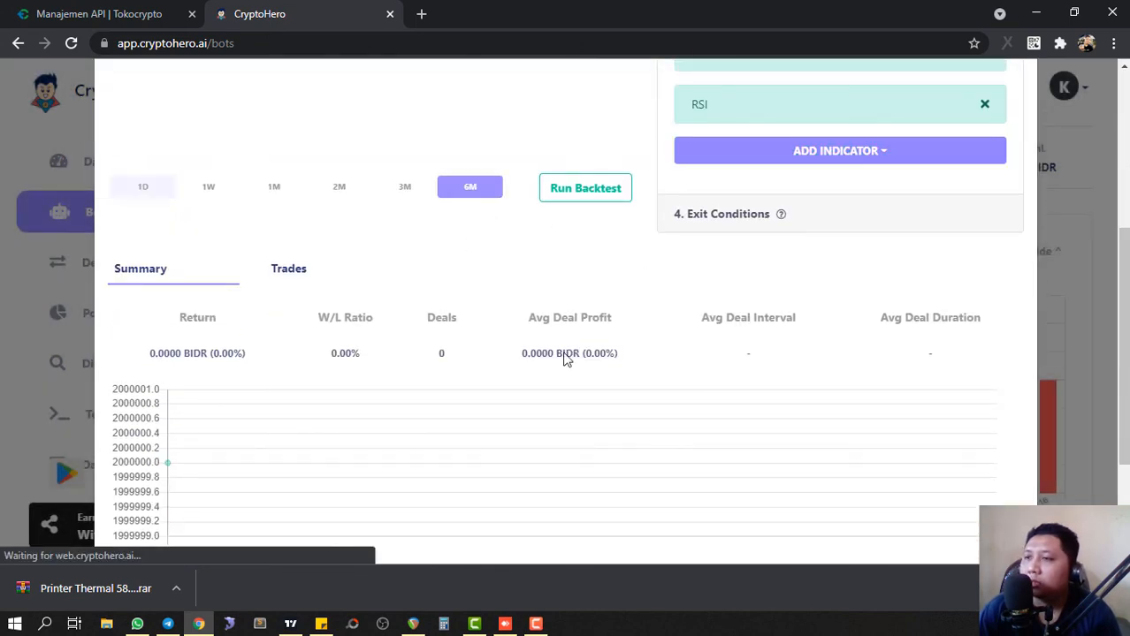
pyautogui.scroll(4, 681, 408)
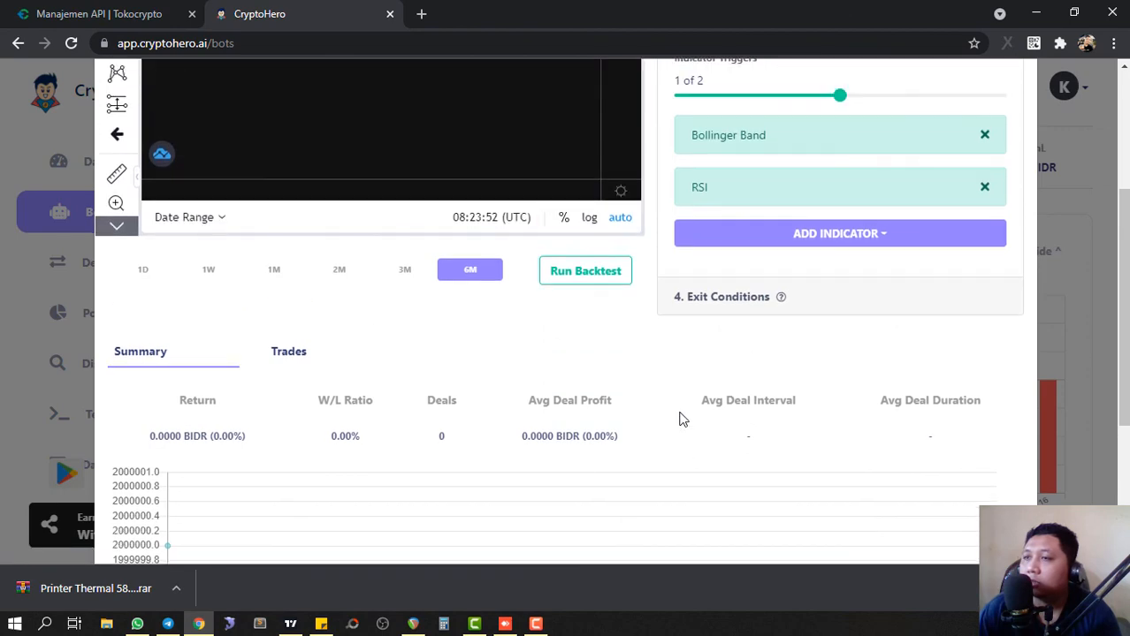
pyautogui.scroll(-6, 625, 439)
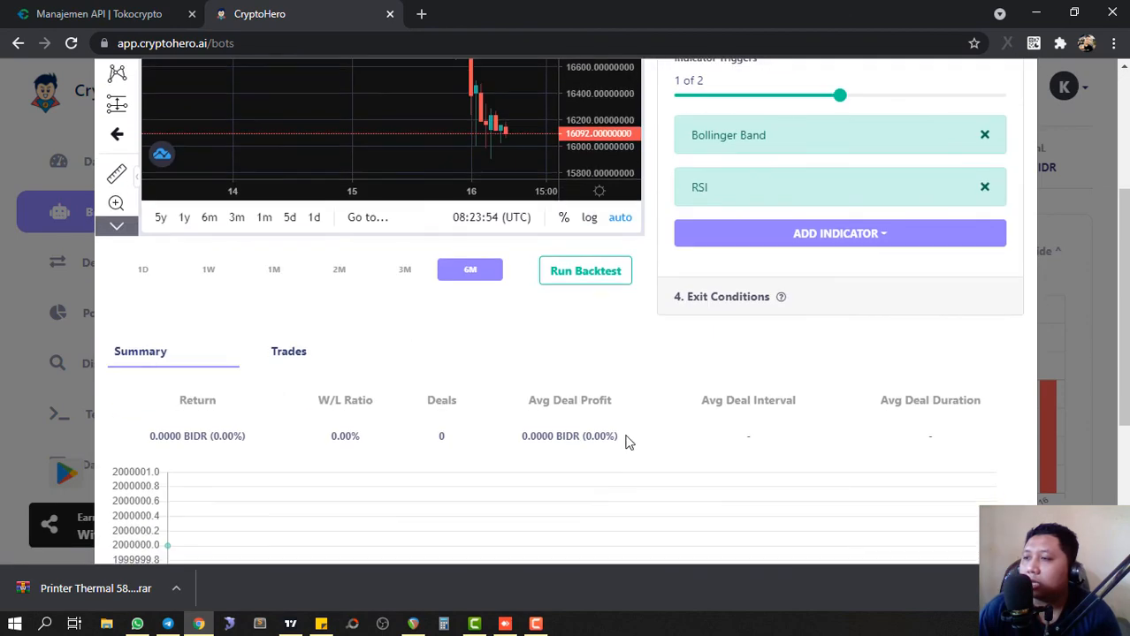
pyautogui.scroll(4, 619, 415)
pyautogui.click(608, 358)
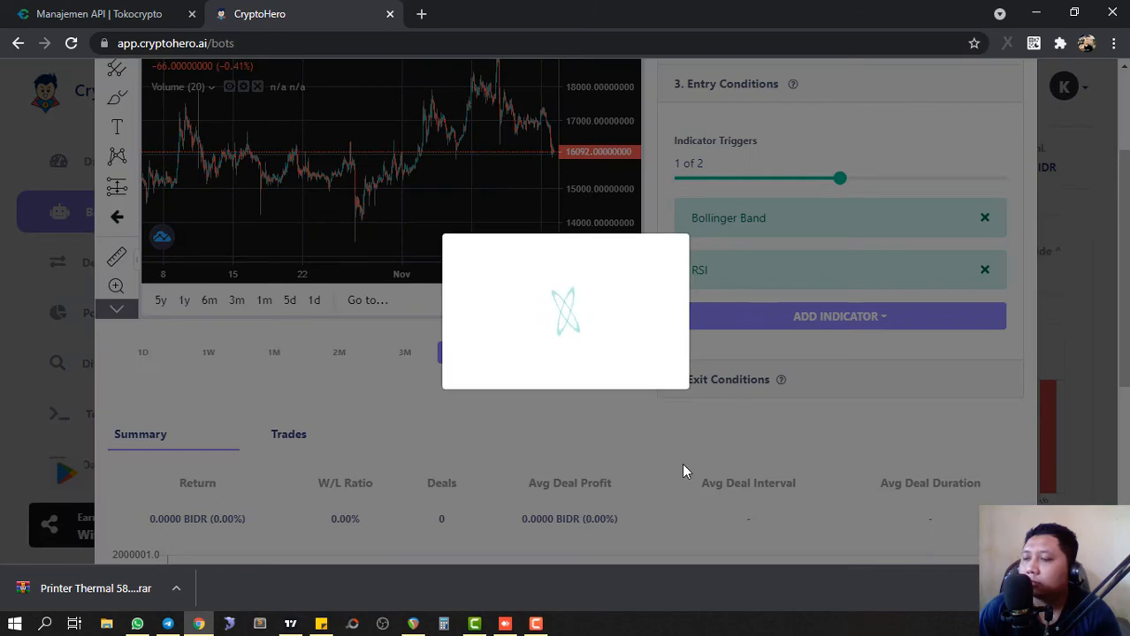
pyautogui.scroll(-4, 682, 465)
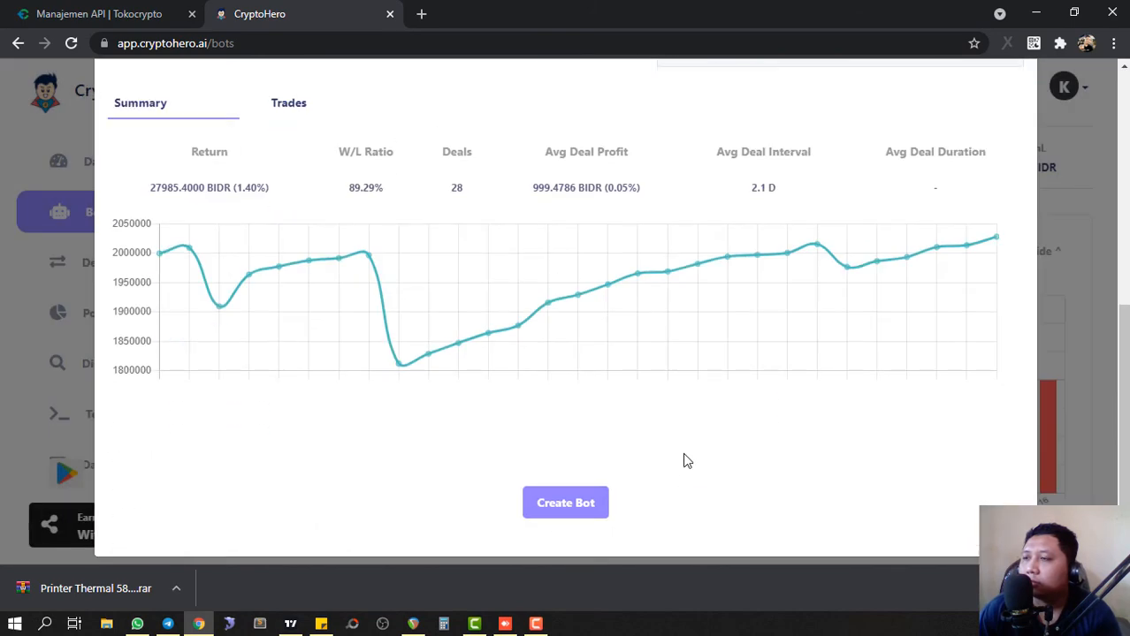
pyautogui.scroll(4, 683, 452)
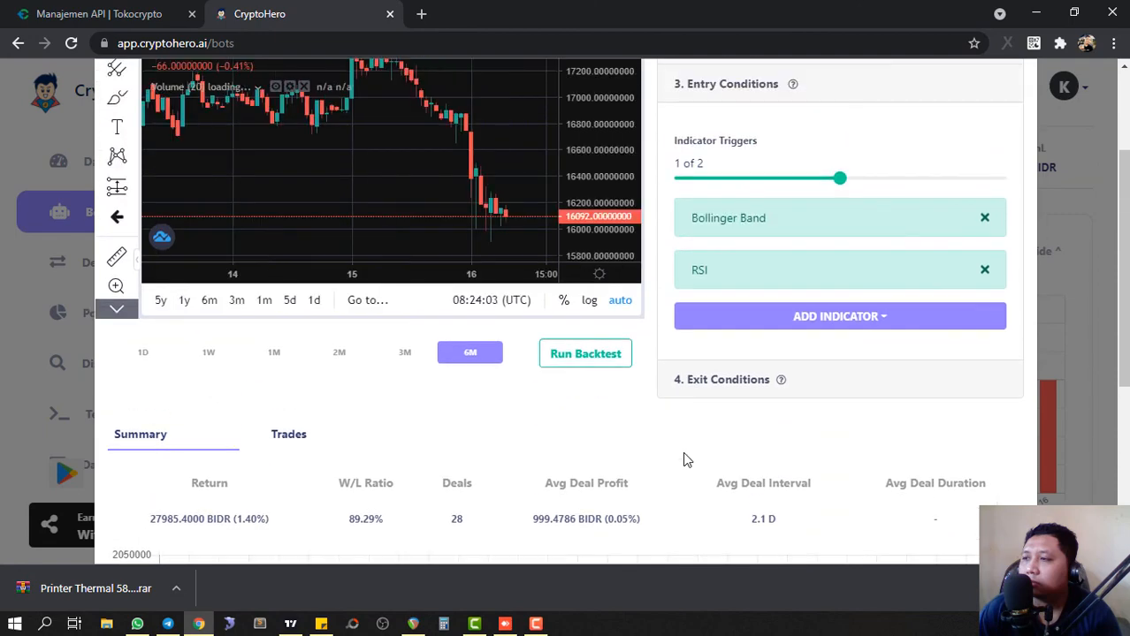
pyautogui.scroll(1, 682, 452)
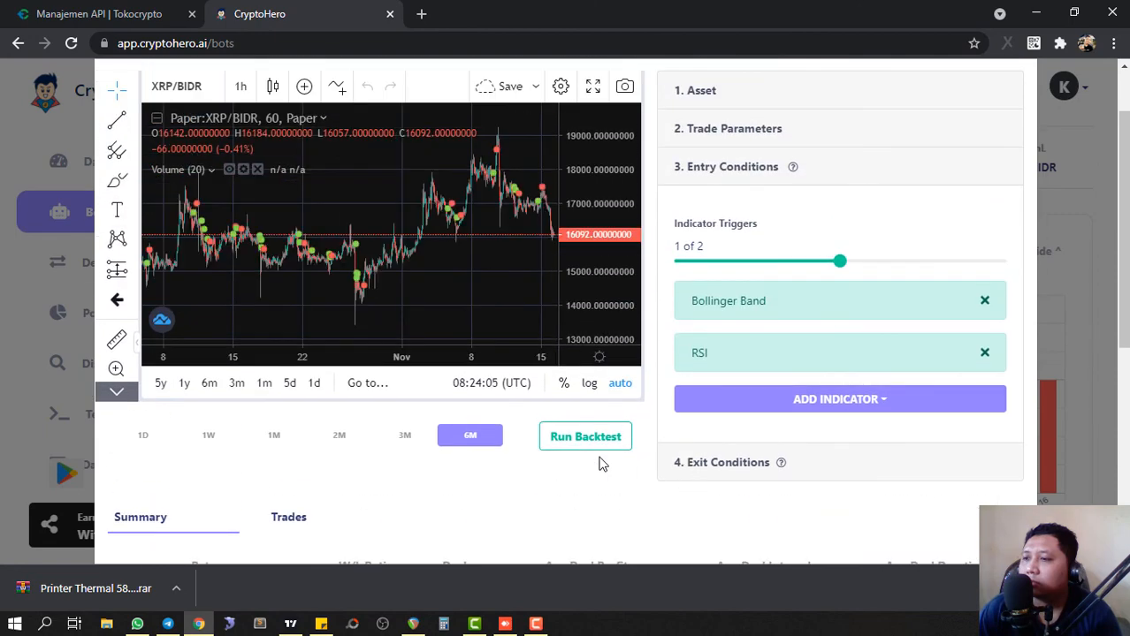
pyautogui.scroll(-4, 542, 469)
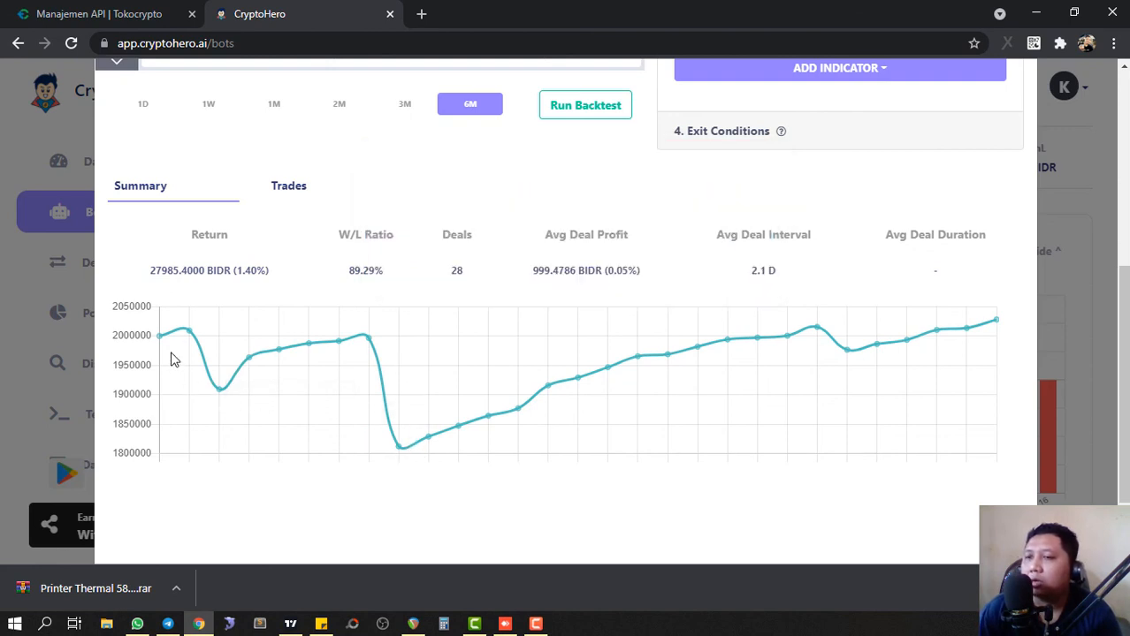
pyautogui.scroll(-2, 532, 517)
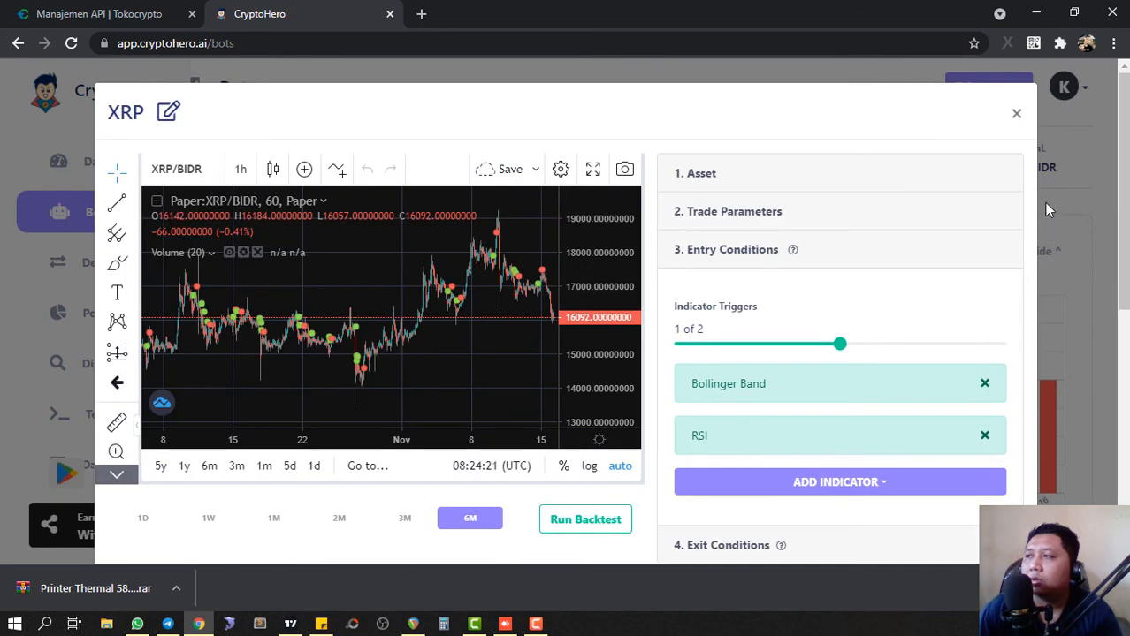
# Close the XRP bot editor and return to the Bots dashboard with its PnL charts.
pyautogui.click(1015, 114)
pyautogui.scroll(-5, 283, 345)
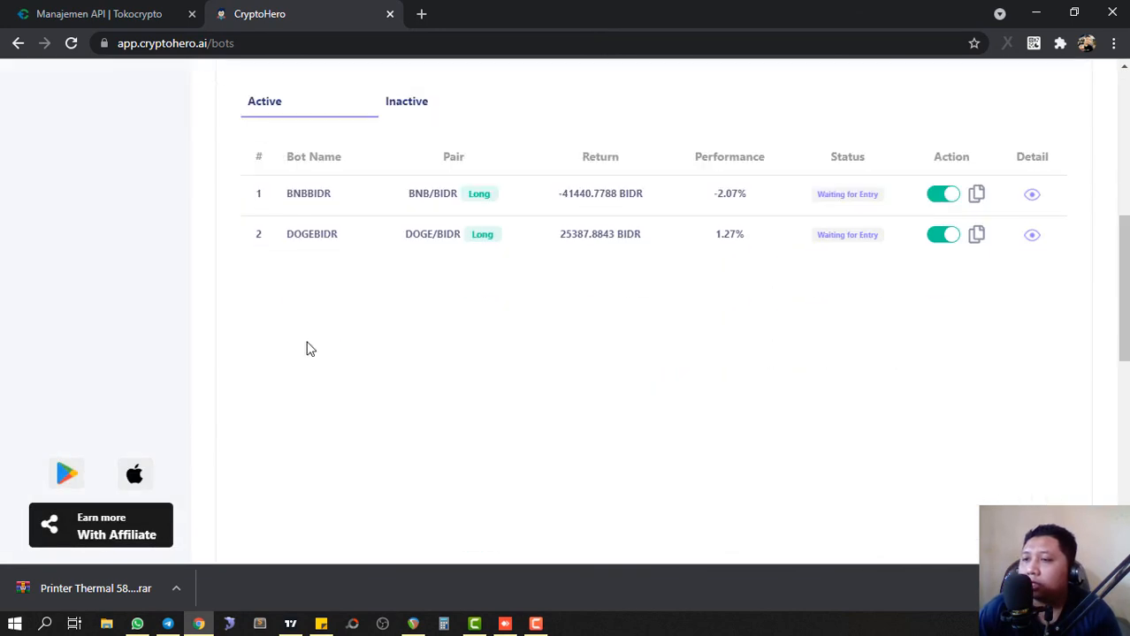
pyautogui.scroll(2, 387, 305)
pyautogui.scroll(1, 386, 305)
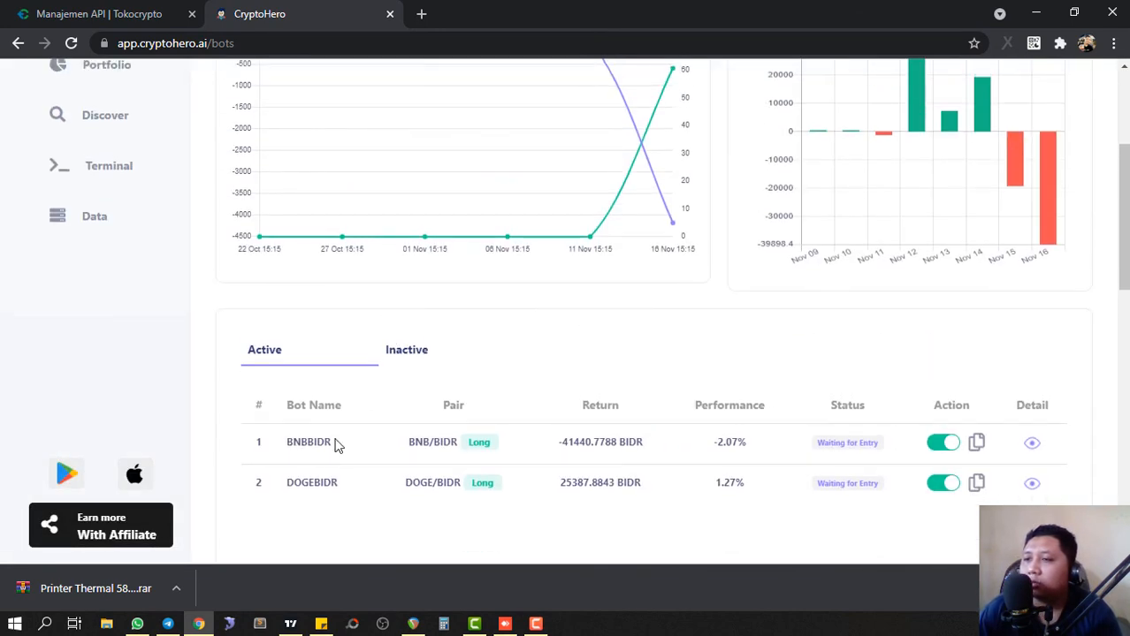
# Highlight the DOGEBIDR and BNBBIDR bot names and their 1.27% and -2.07% performance.
pyautogui.moveTo(343, 488); pyautogui.dragTo(277, 485)
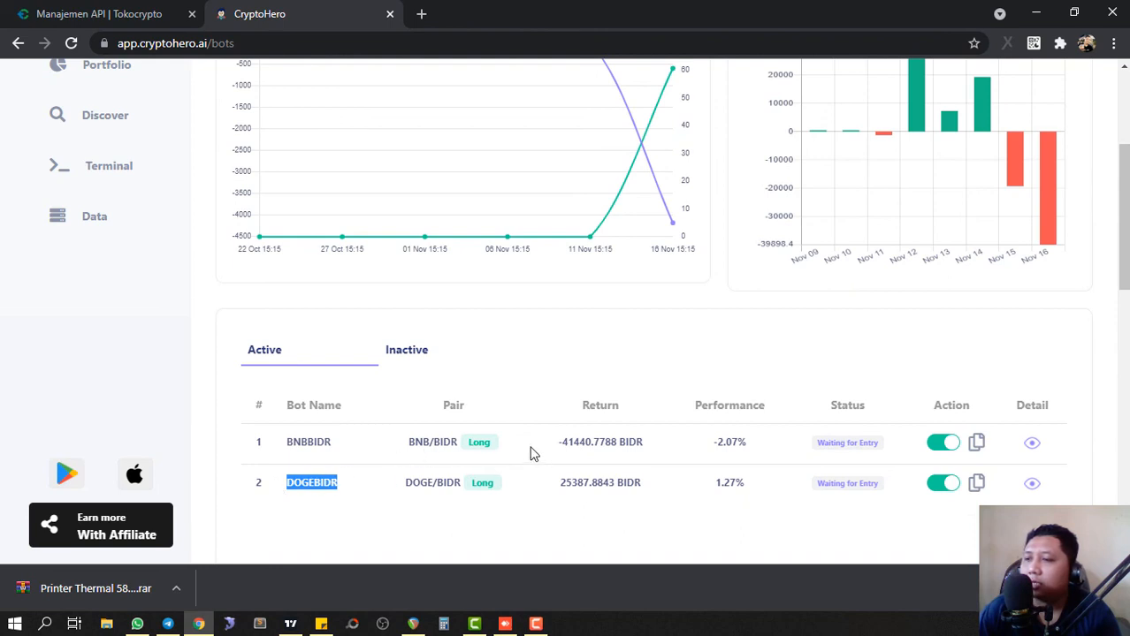
pyautogui.moveTo(343, 443); pyautogui.dragTo(287, 444)
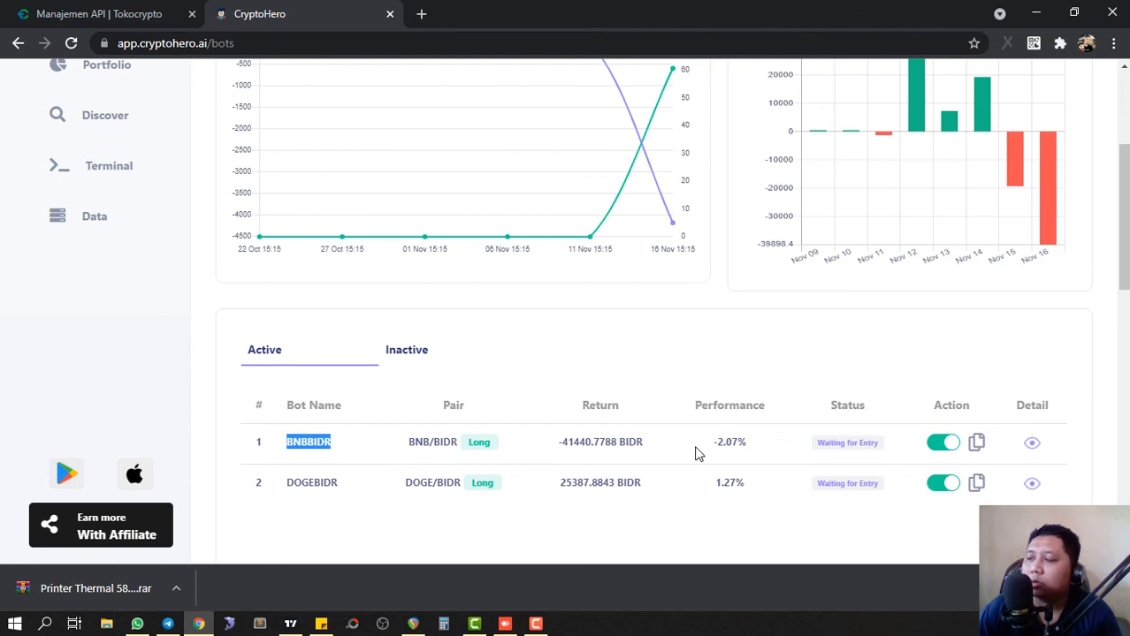
pyautogui.moveTo(750, 453); pyautogui.dragTo(723, 447)
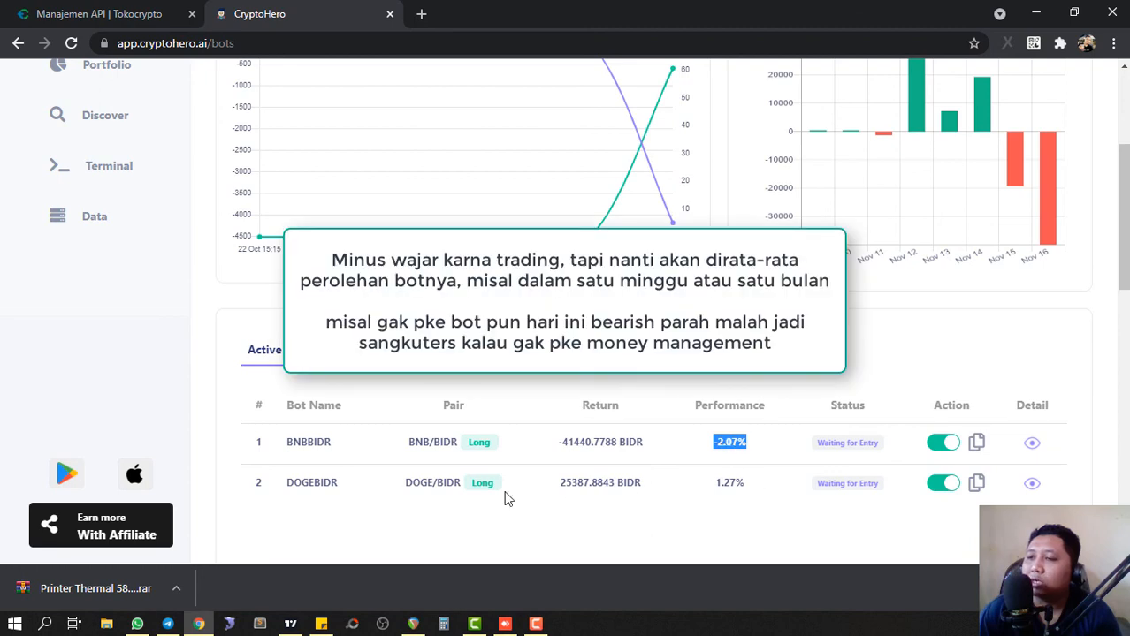
pyautogui.moveTo(746, 490); pyautogui.dragTo(713, 489)
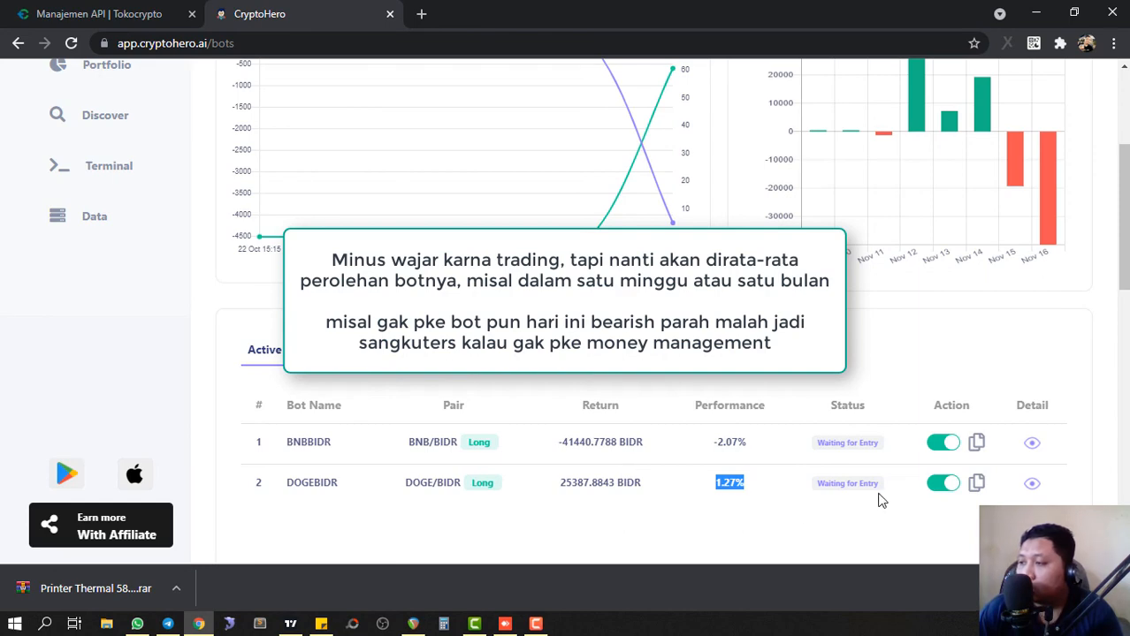
# Dismiss Chrome's recent download notification.
pyautogui.scroll(3, 825, 503)
pyautogui.scroll(-6, 824, 502)
pyautogui.scroll(5, 825, 503)
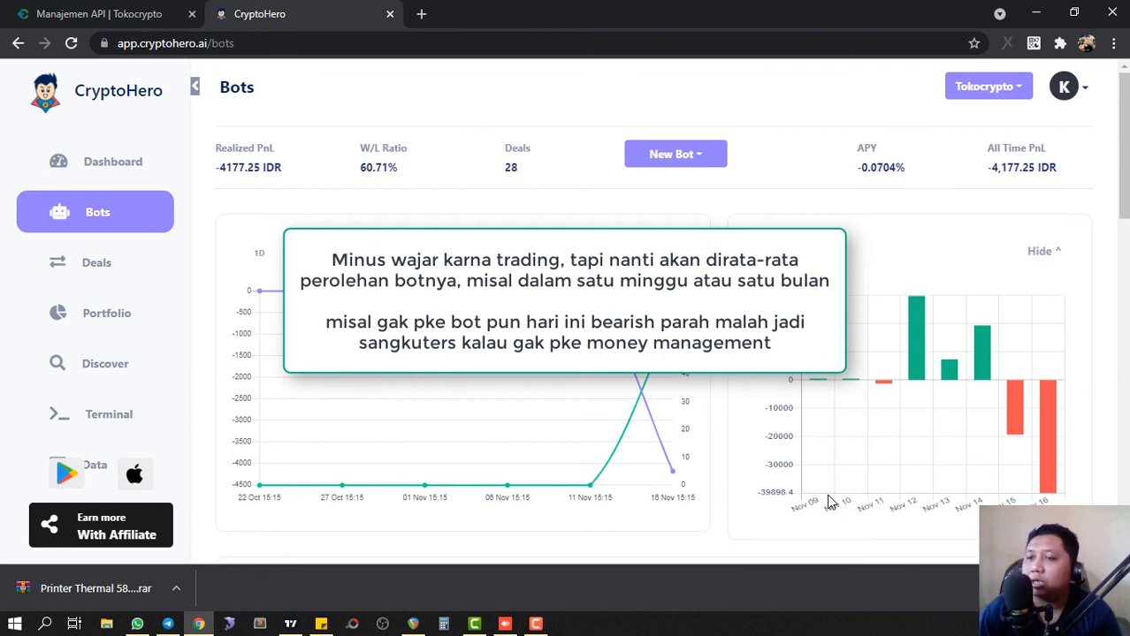
pyautogui.click(1113, 588)
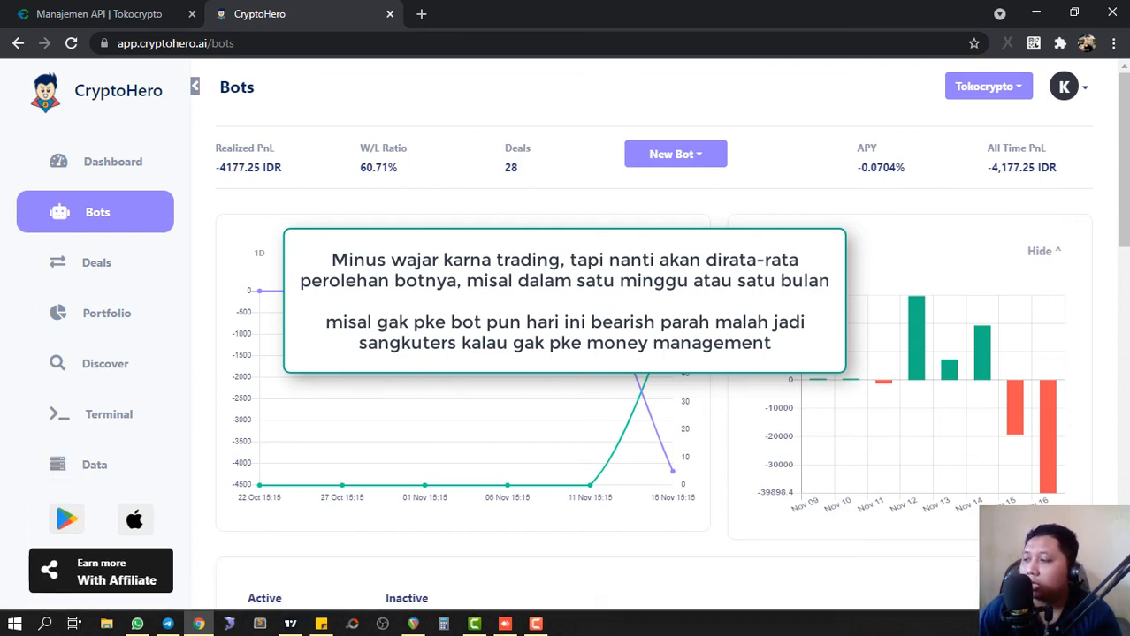